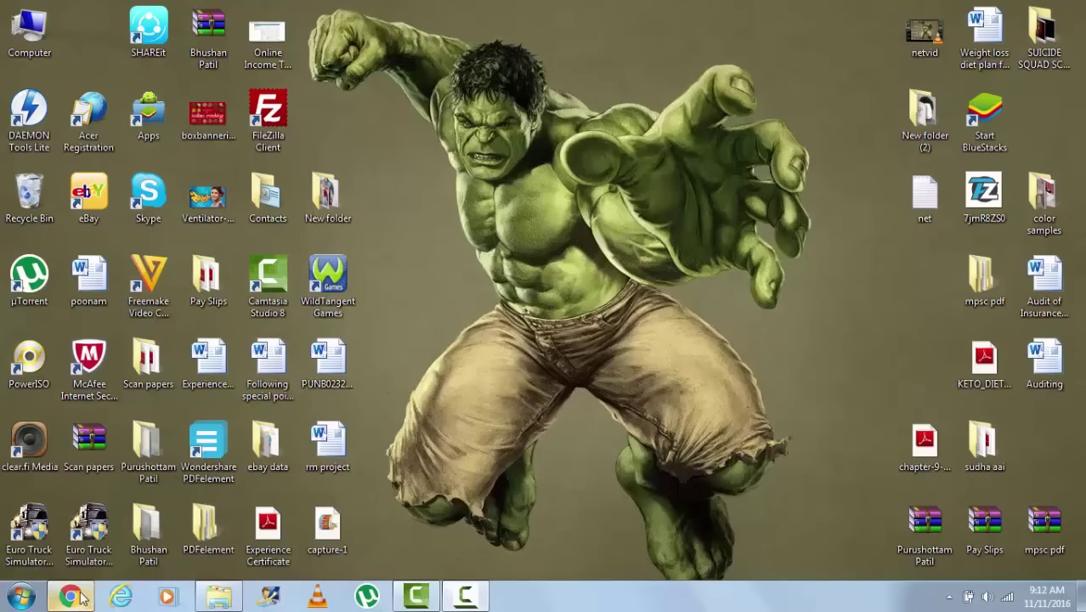
Step: Open Chrome and search the web for "ugc net 2016"
click(71, 597)
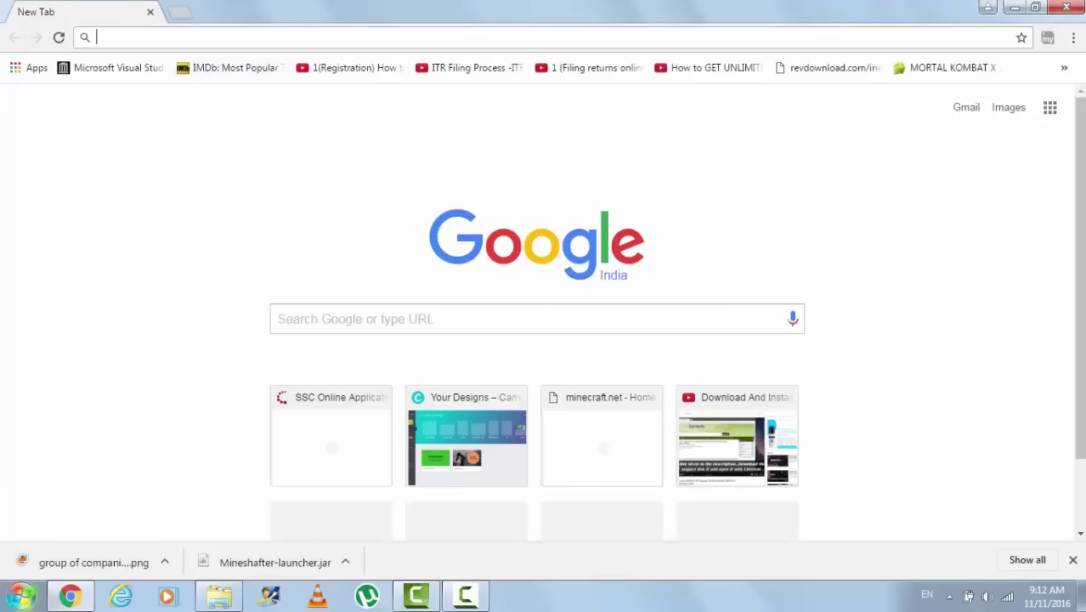
text(ug)
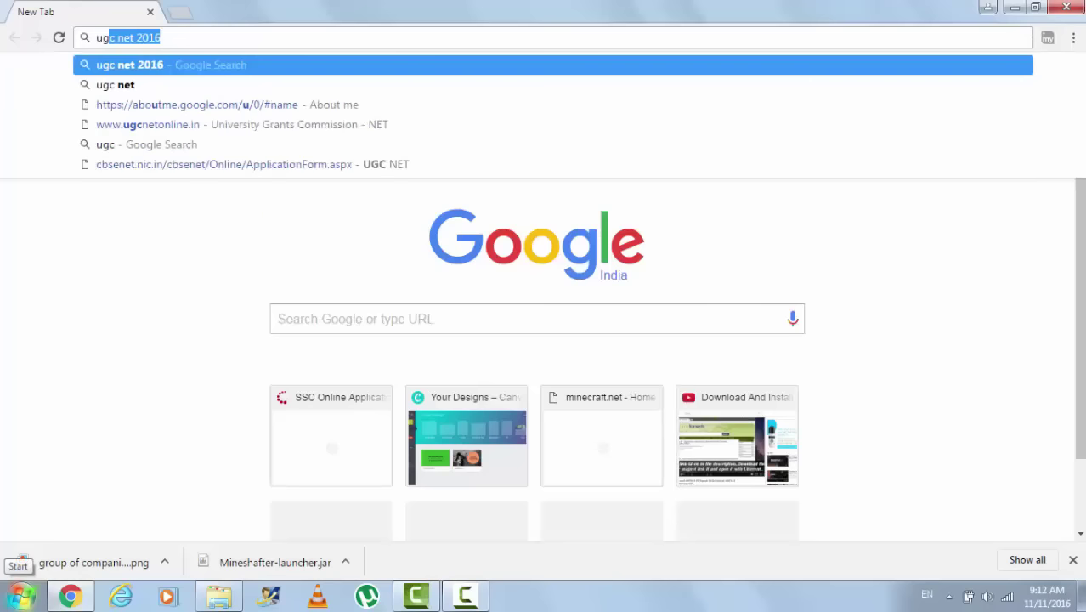
text(c)
key(Right)
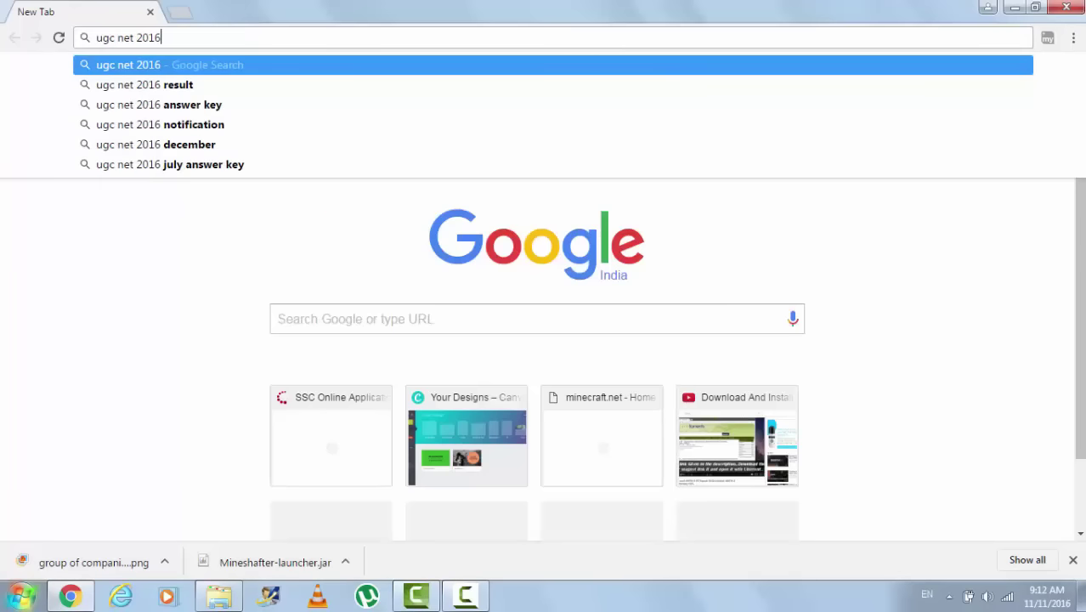
key(Return)
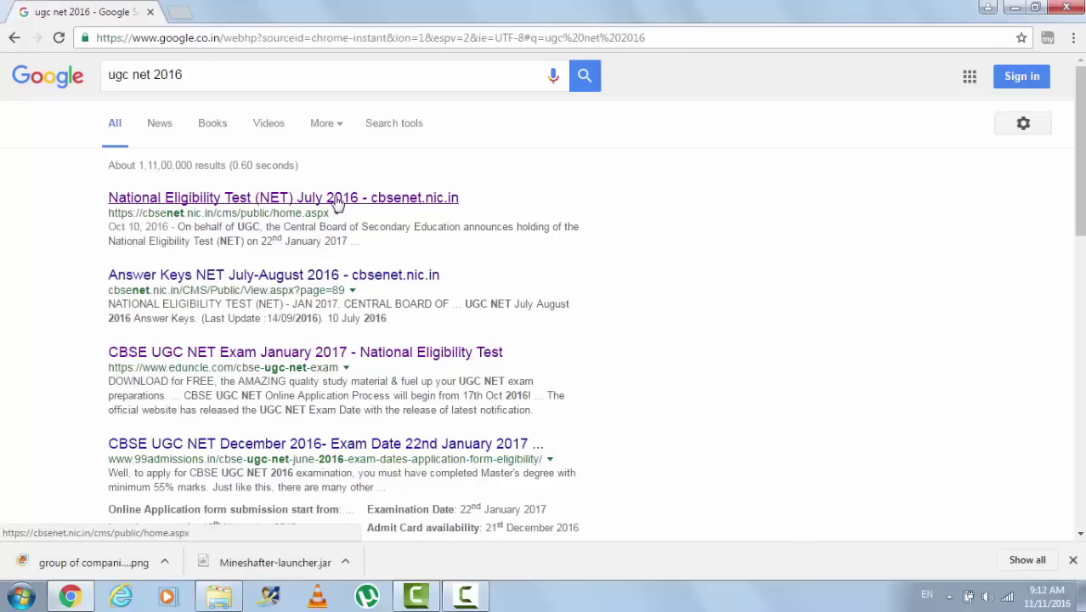
Step: Open the official cbsenet.nic.in National Eligibility Test site from the results and go to its application form login page
click(376, 202)
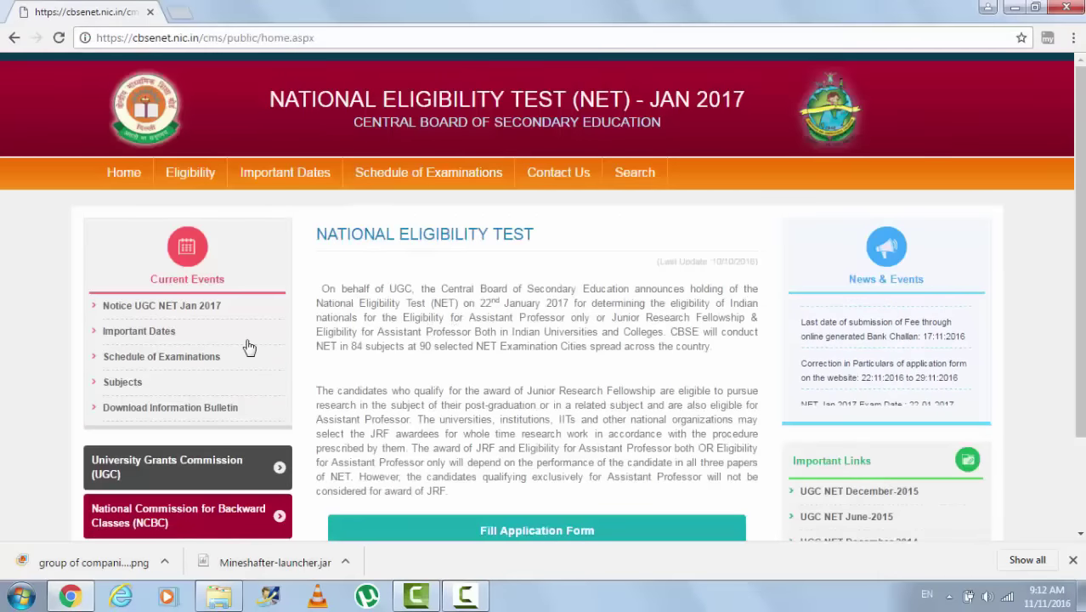
scroll(416, 375, down, 3)
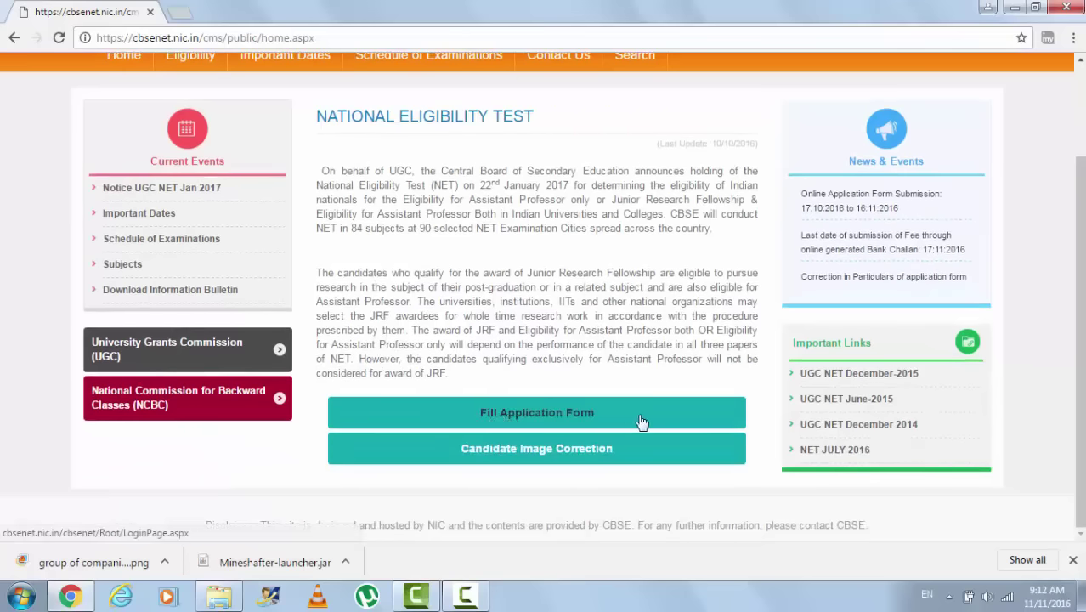
click(521, 415)
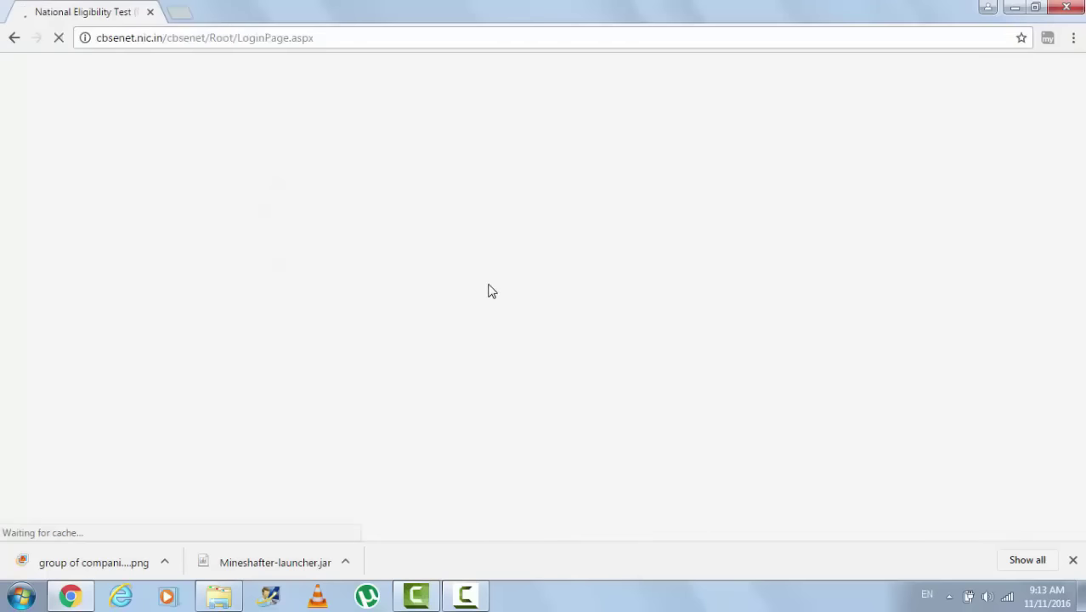
Step: Start a new candidate registration for NET Jan - 2017
scroll(470, 359, down, 1)
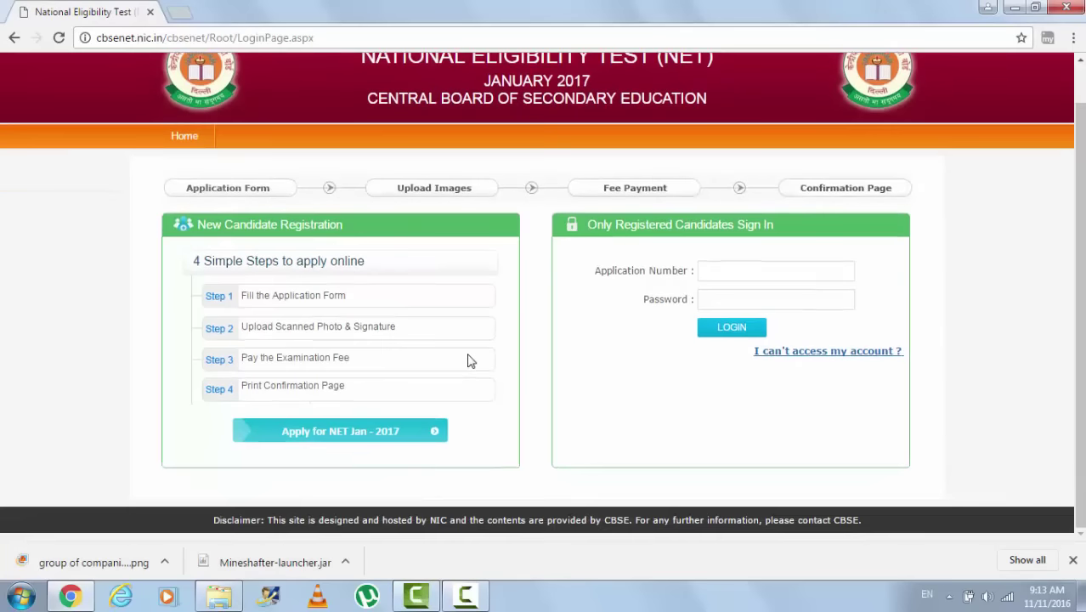
scroll(468, 360, up, 1)
scroll(470, 361, down, 1)
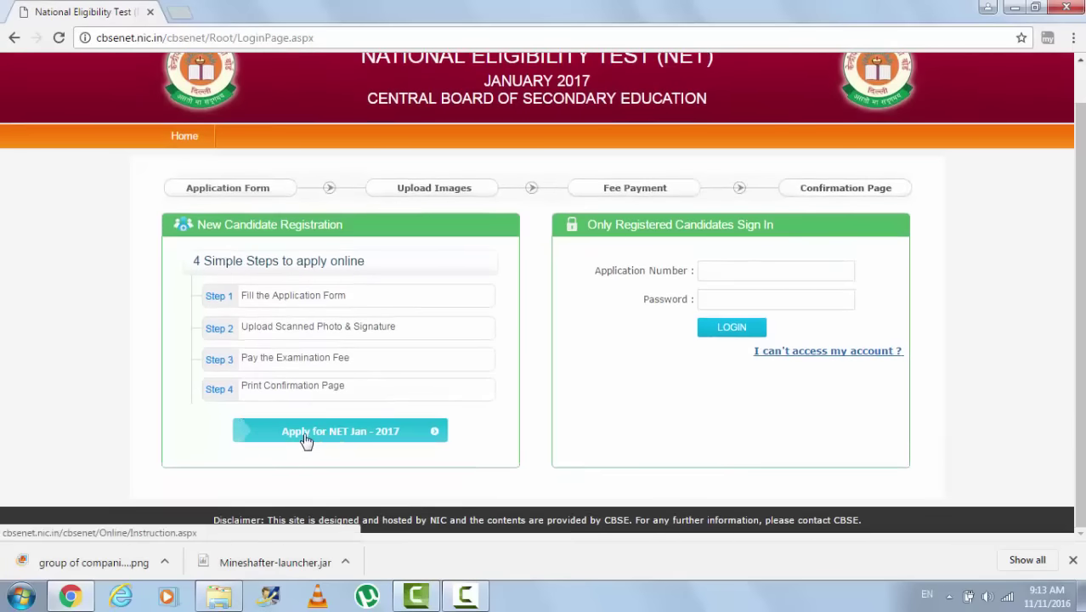
click(355, 436)
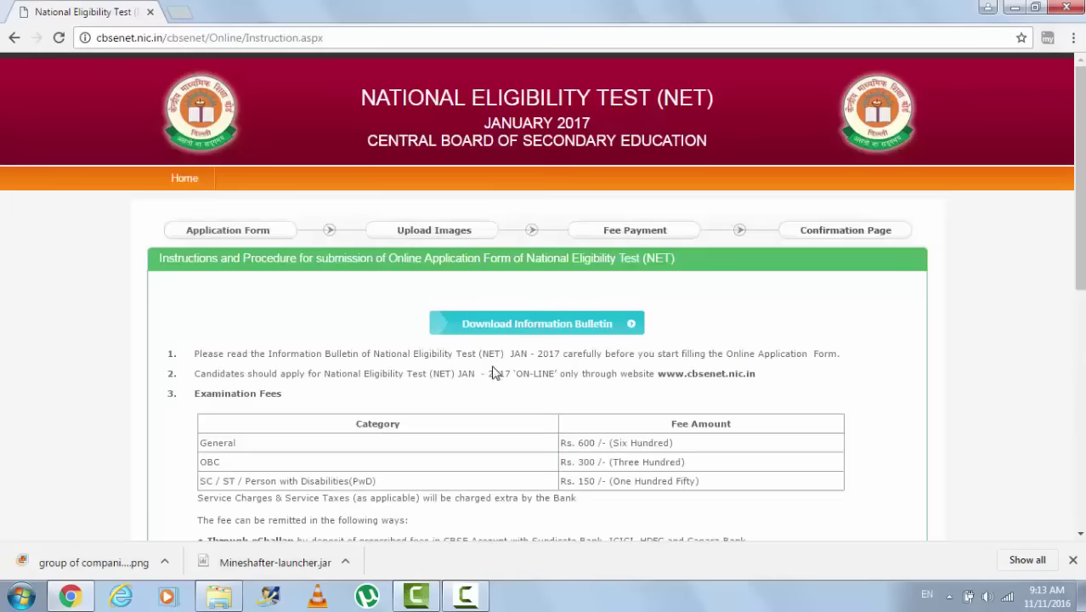
Step: Read through the instructions on the information bulletin, examination fees and application procedure
scroll(492, 372, down, 3)
scroll(486, 374, up, 2)
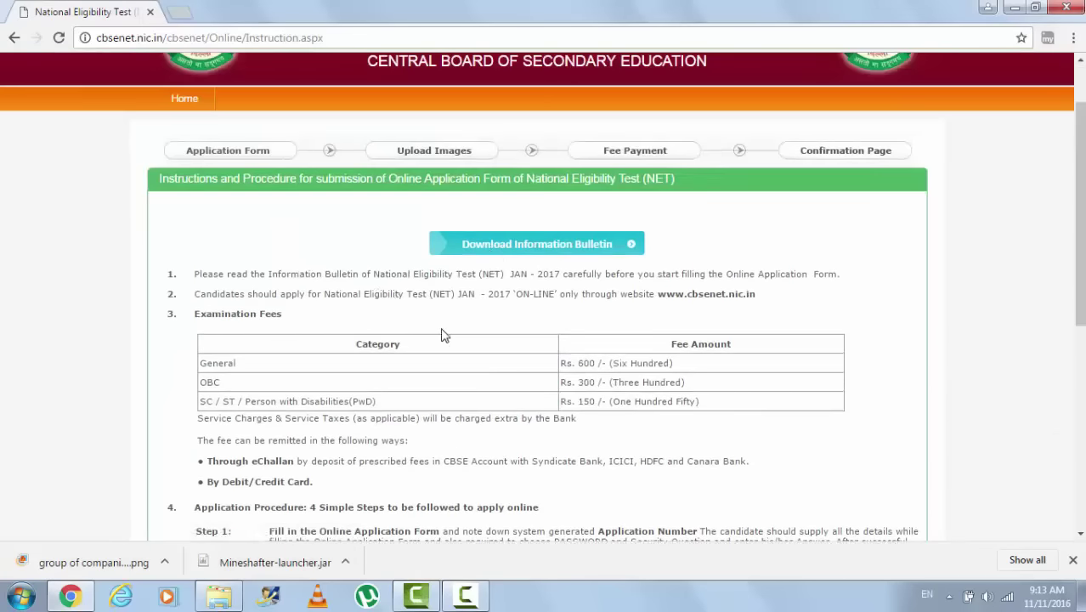
scroll(442, 338, down, 2)
scroll(430, 348, up, 5)
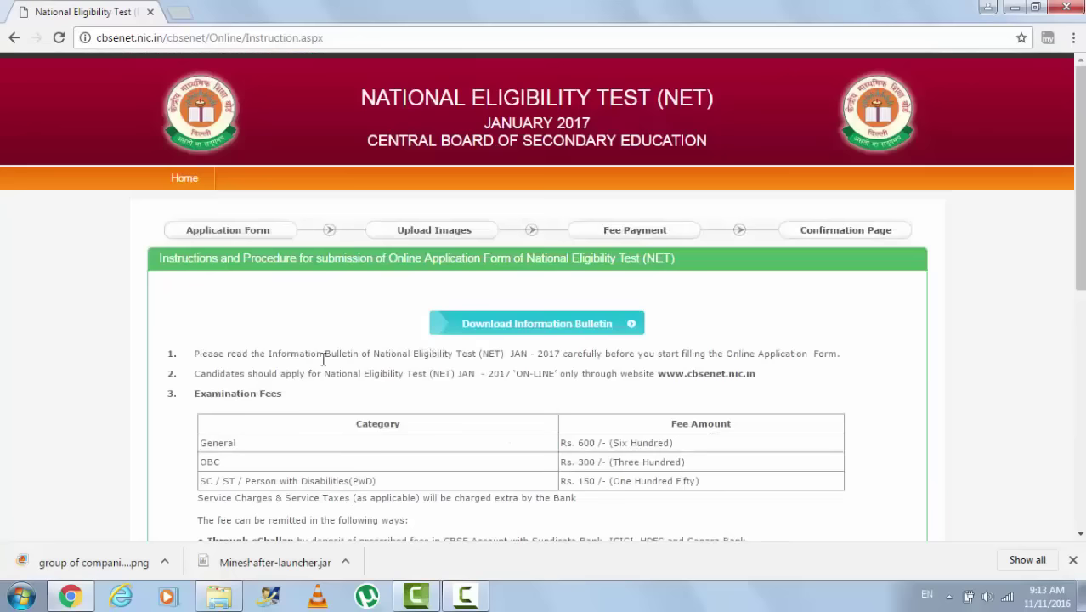
drag(209, 352, 383, 336)
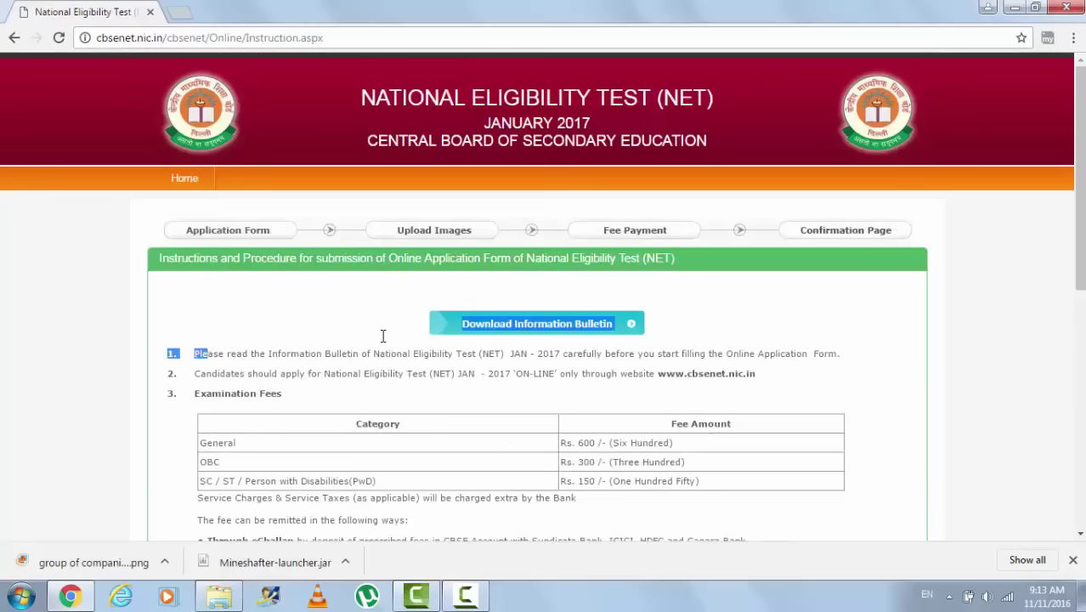
click(425, 352)
scroll(433, 357, down, 3)
scroll(455, 364, down, 2)
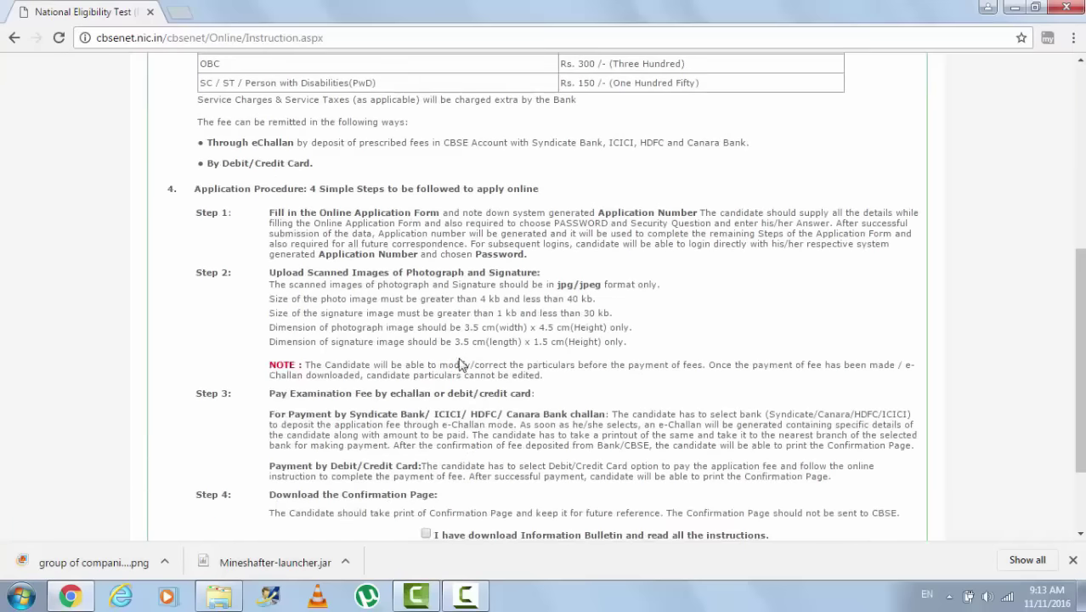
scroll(380, 217, up, 2)
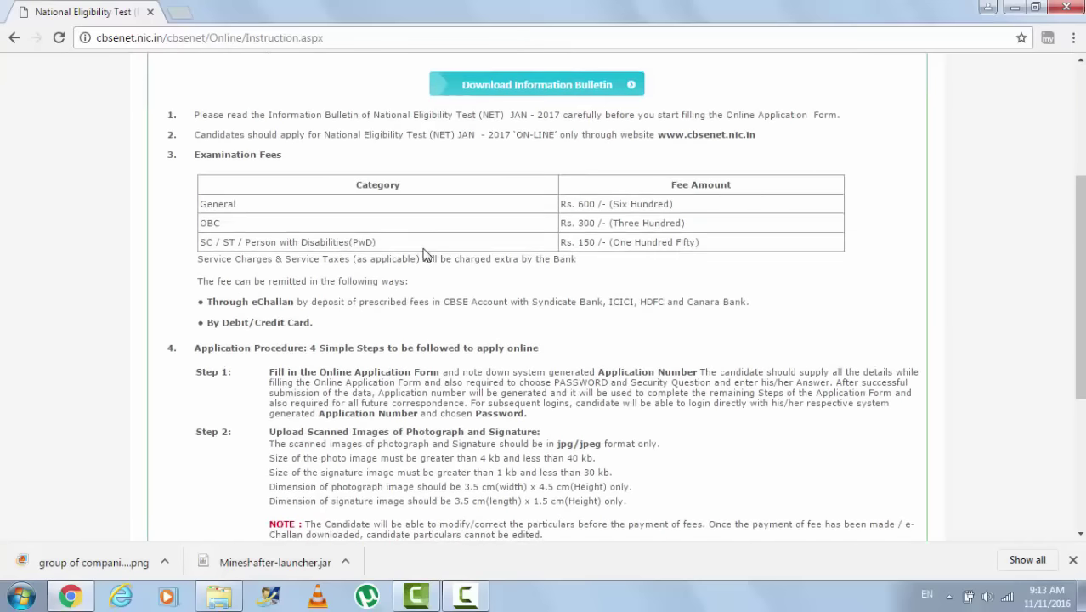
scroll(404, 315, down, 2)
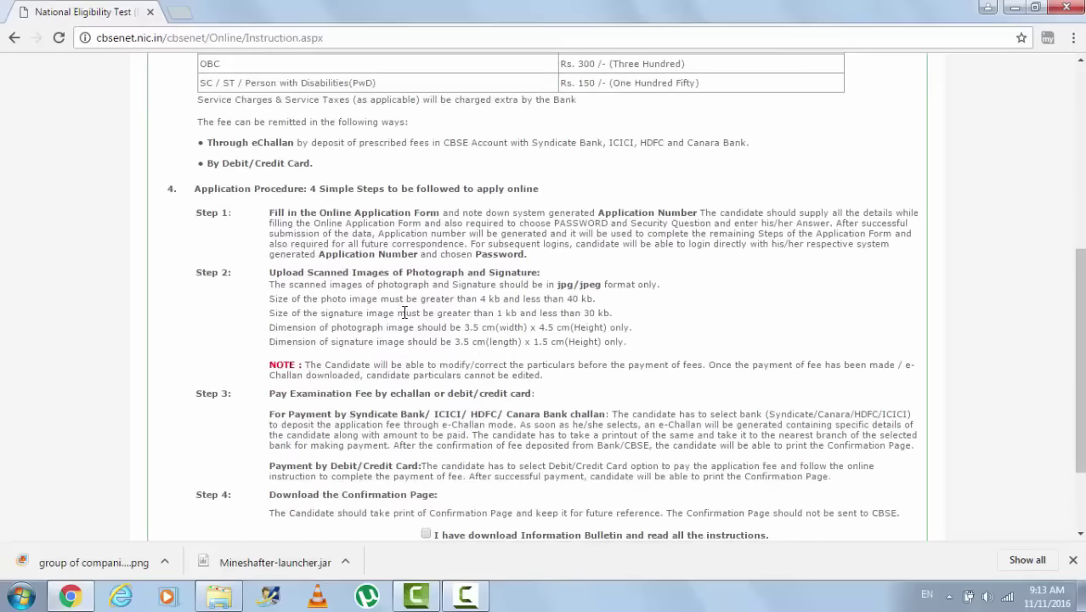
scroll(405, 313, up, 5)
scroll(344, 293, down, 1)
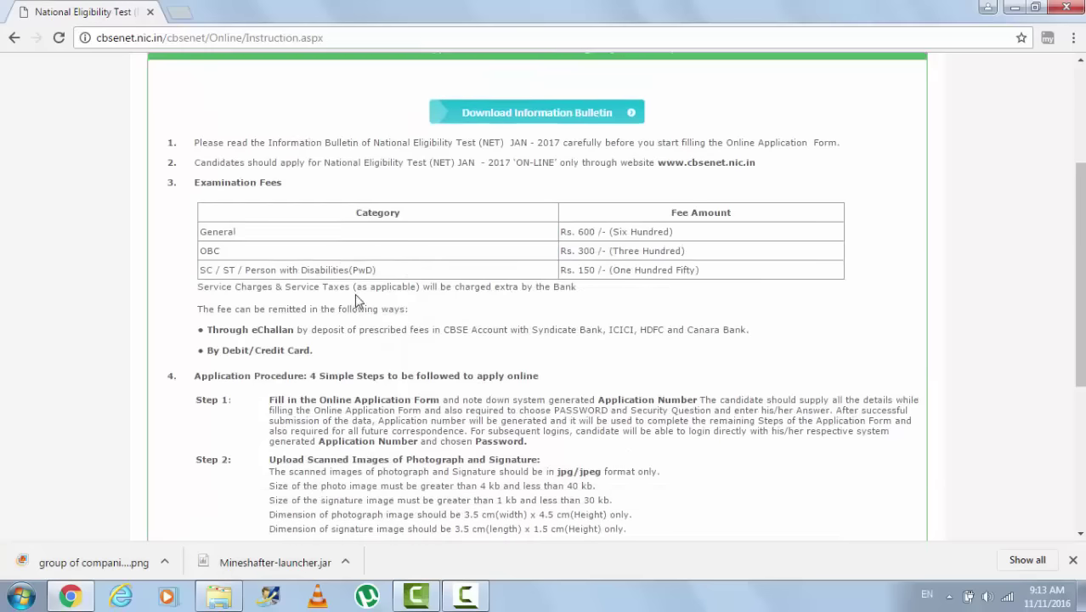
scroll(357, 299, down, 1)
scroll(361, 303, down, 2)
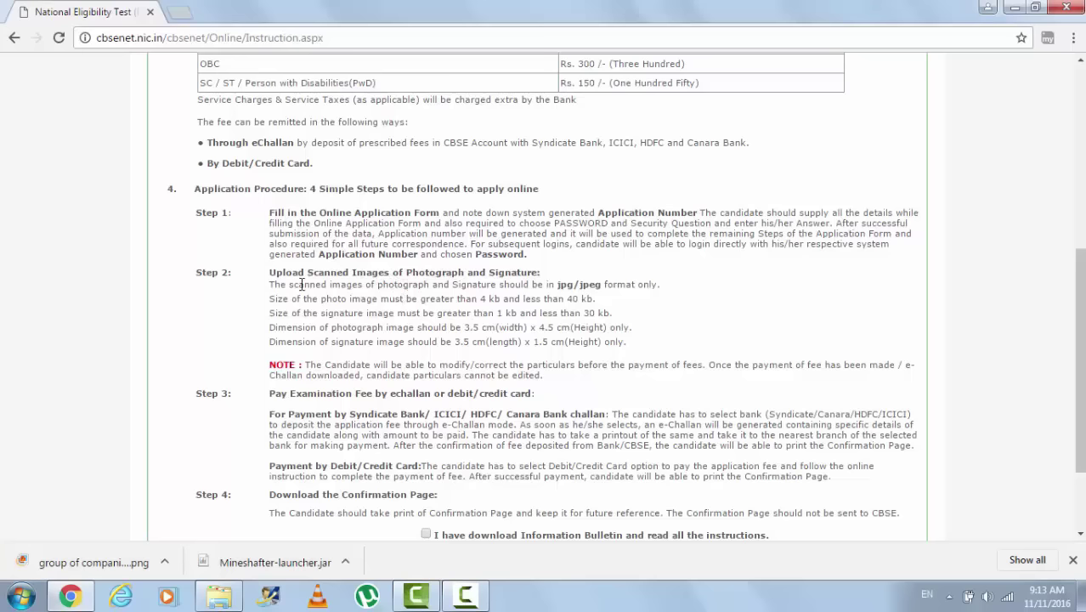
Step: Review the scanned photograph and signature requirements and the examination fee payment instructions
drag(356, 274, 600, 347)
click(480, 339)
scroll(451, 336, down, 2)
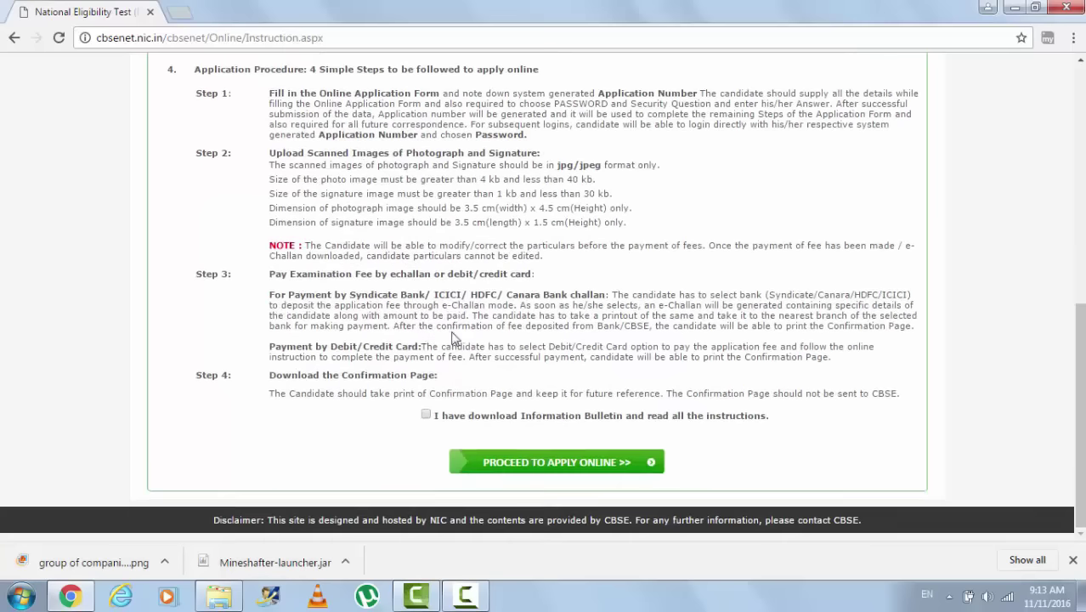
drag(274, 274, 524, 304)
click(524, 303)
drag(272, 275, 463, 340)
click(458, 329)
Step: Accept the declaration about the Information Bulletin and instructions, and proceed to the online application form
click(427, 416)
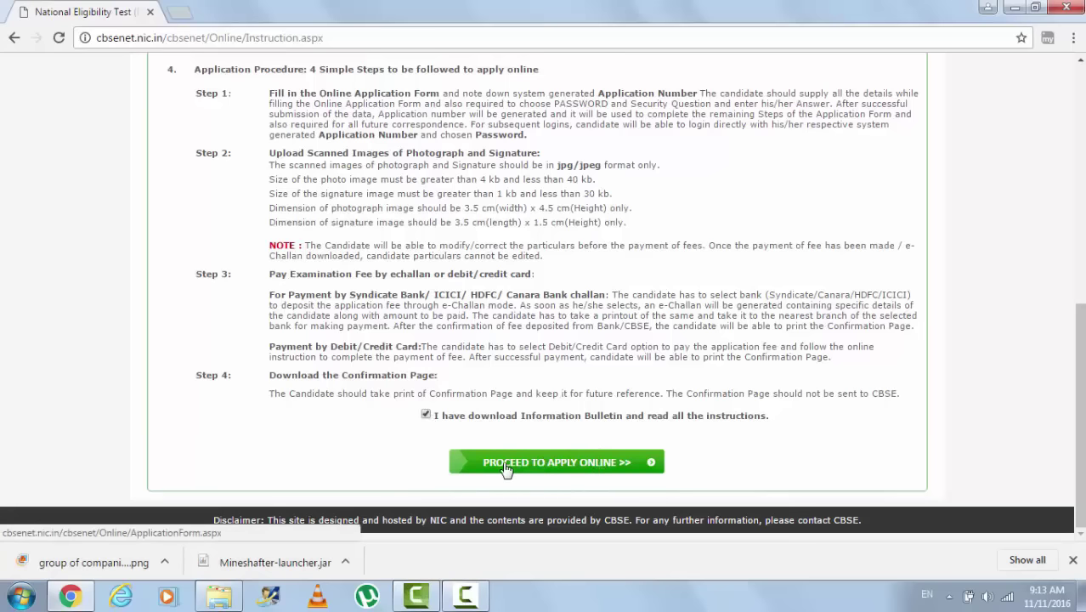
click(564, 468)
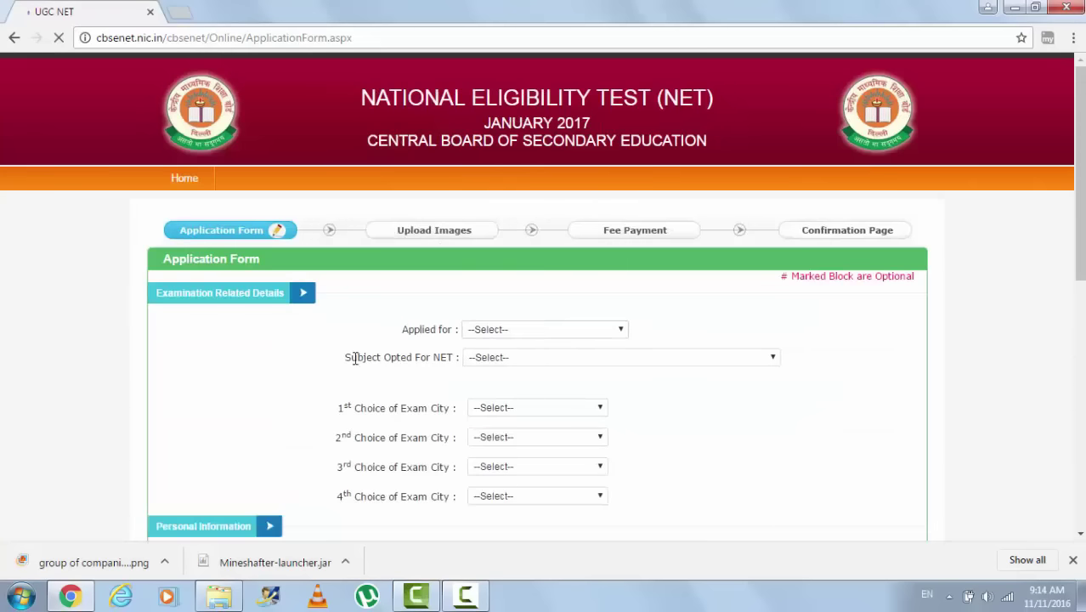
Step: Dismiss the Windows color scheme prompt and set Applied for to JRF & ASSISTANT PROFESSOR in the examination details
scroll(369, 354, down, 6)
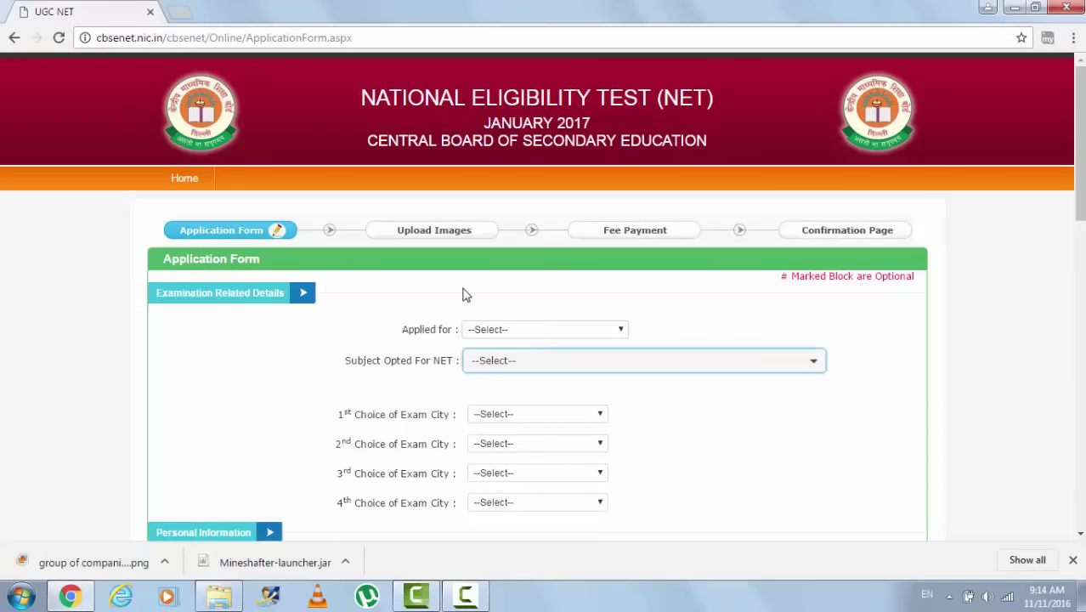
scroll(387, 327, down, 1)
scroll(386, 327, down, 1)
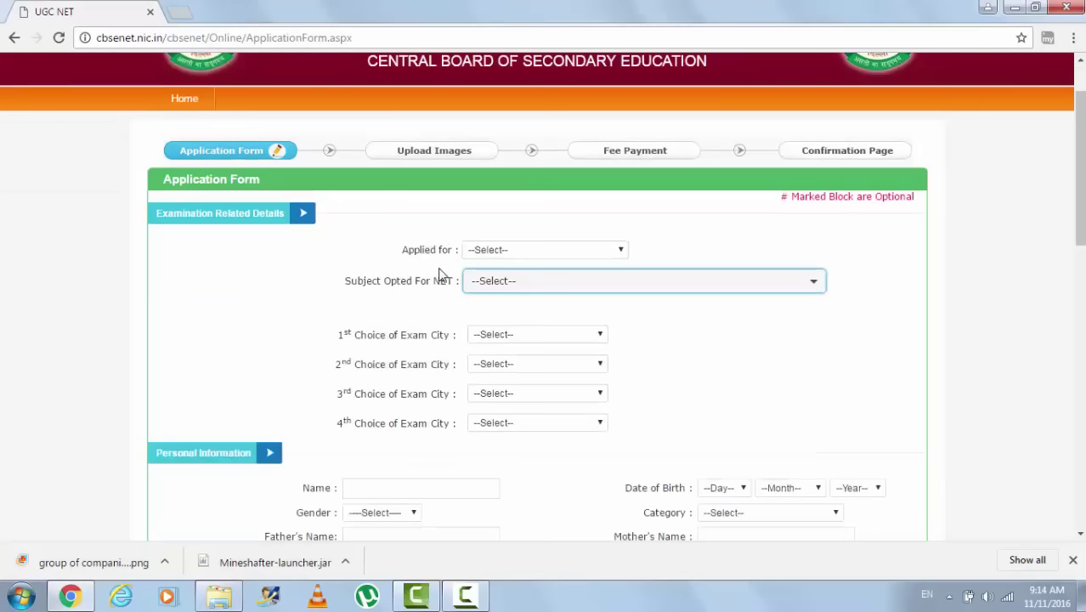
click(522, 251)
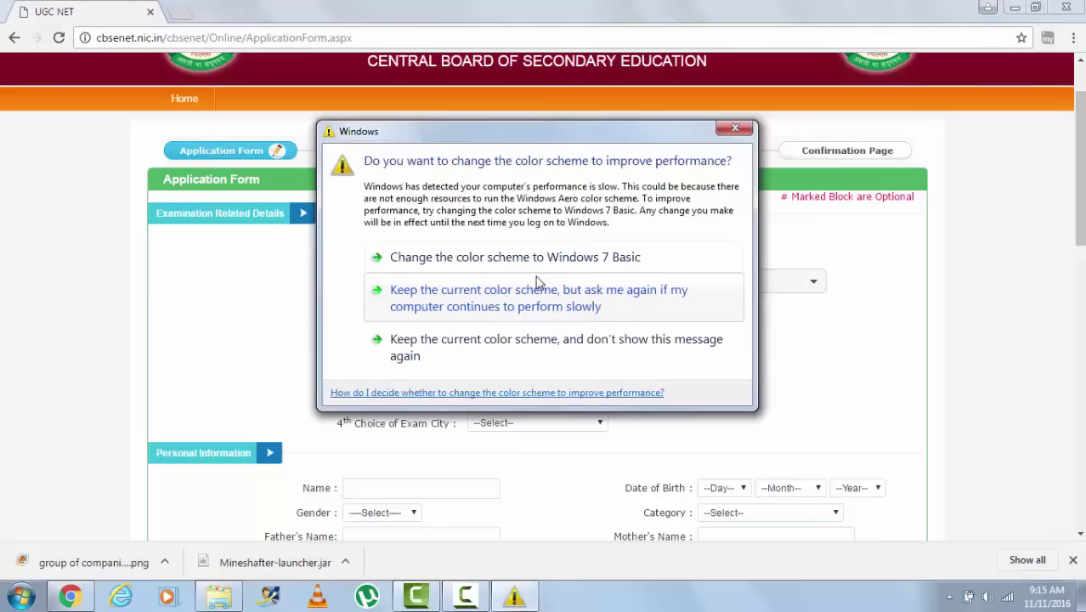
click(727, 129)
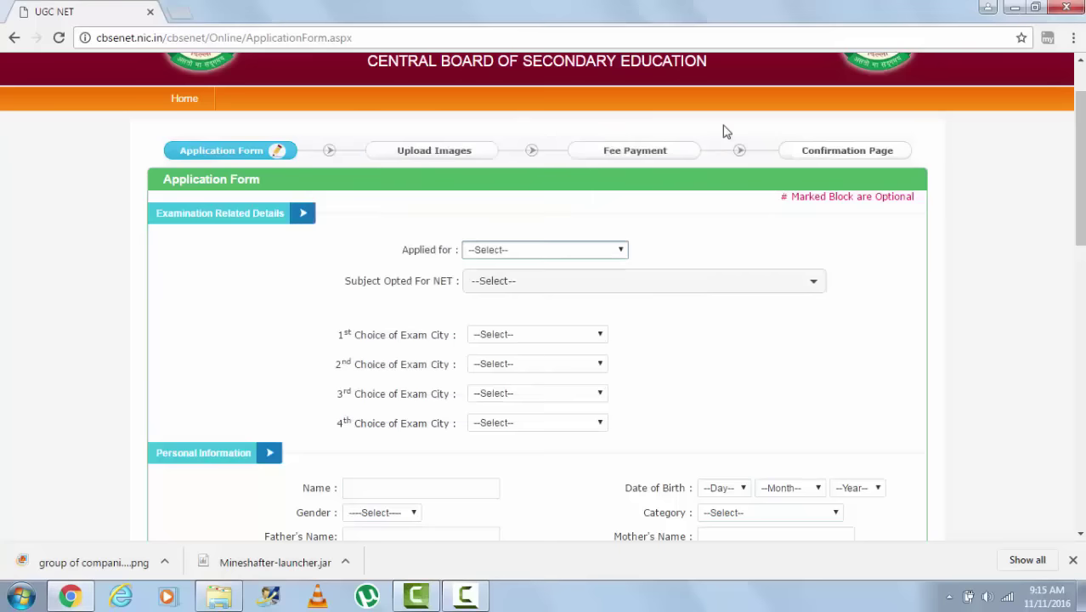
click(490, 252)
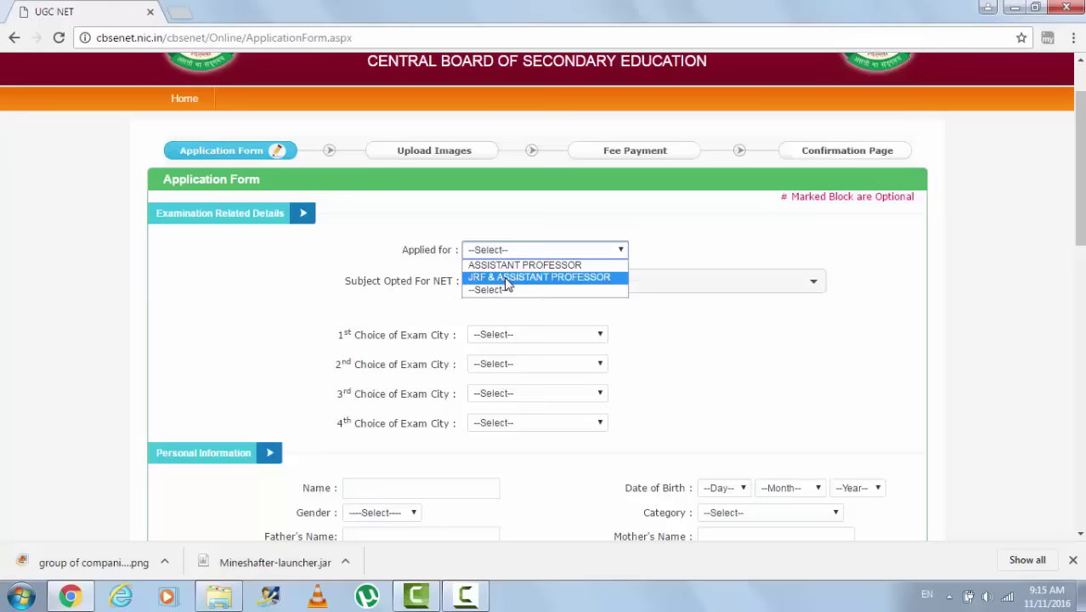
click(507, 283)
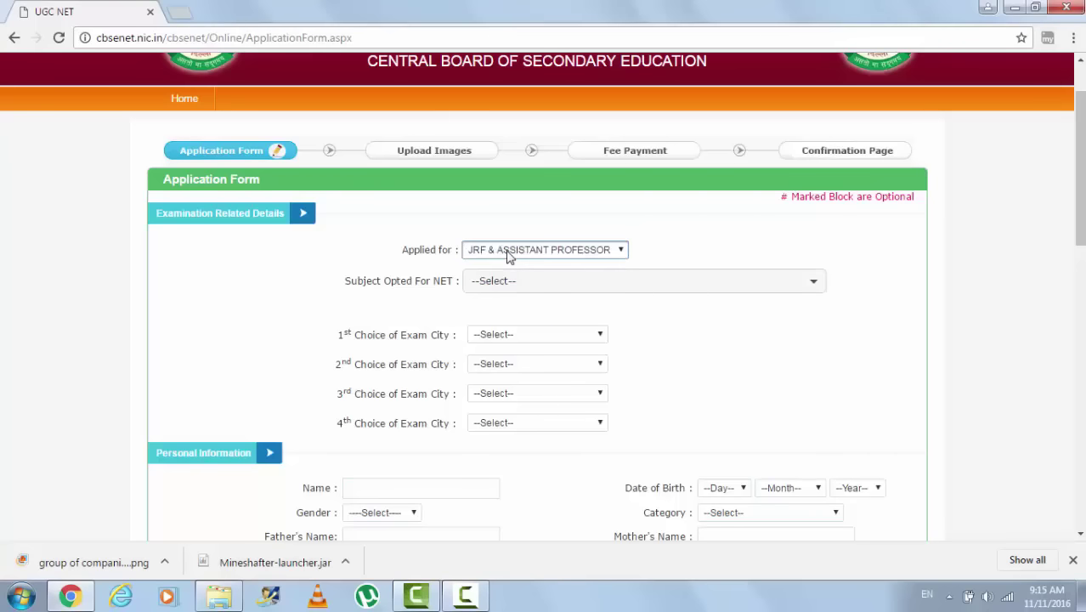
click(510, 252)
click(524, 280)
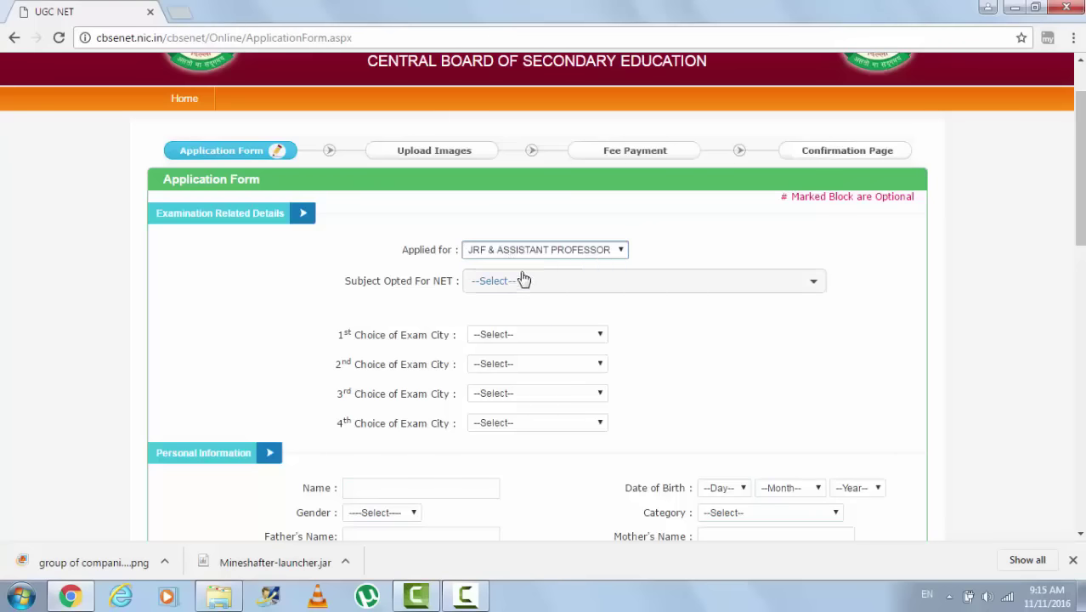
click(509, 249)
click(519, 277)
click(534, 251)
click(531, 280)
click(541, 252)
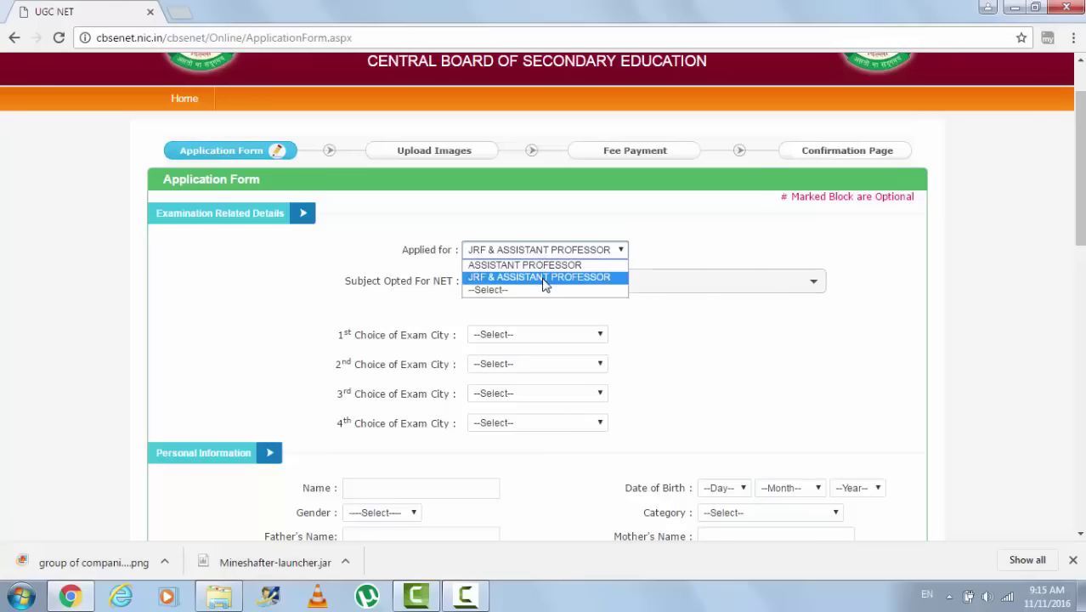
click(542, 279)
click(551, 250)
click(544, 278)
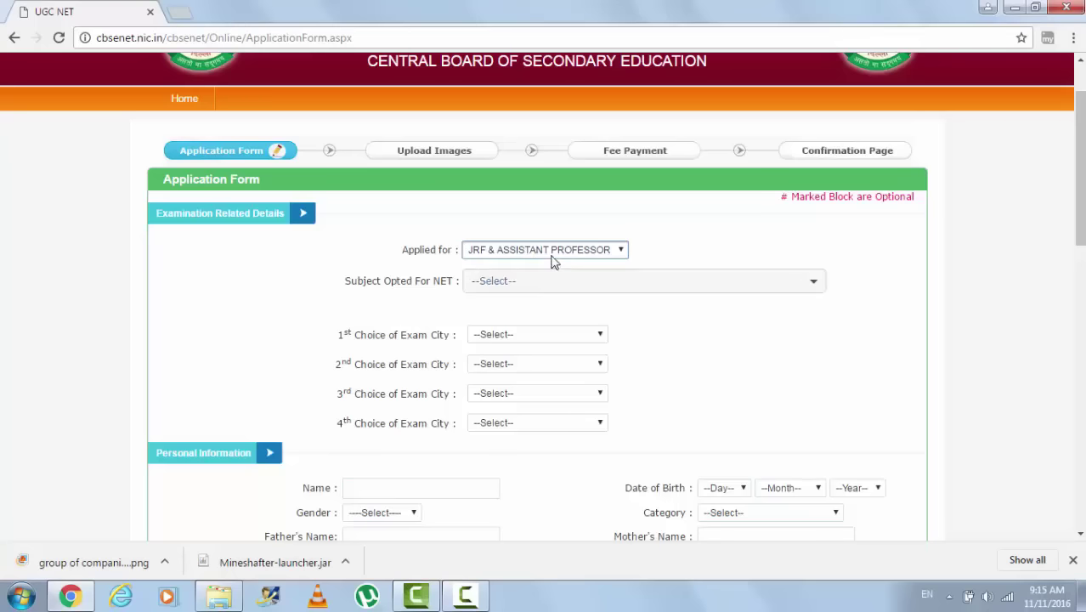
click(555, 251)
click(557, 253)
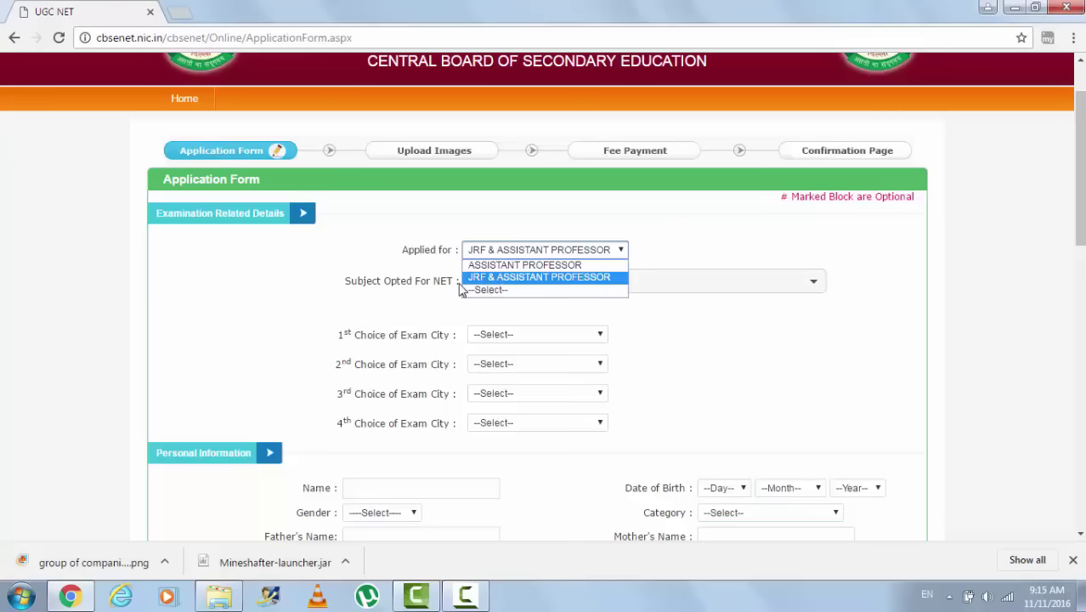
click(527, 277)
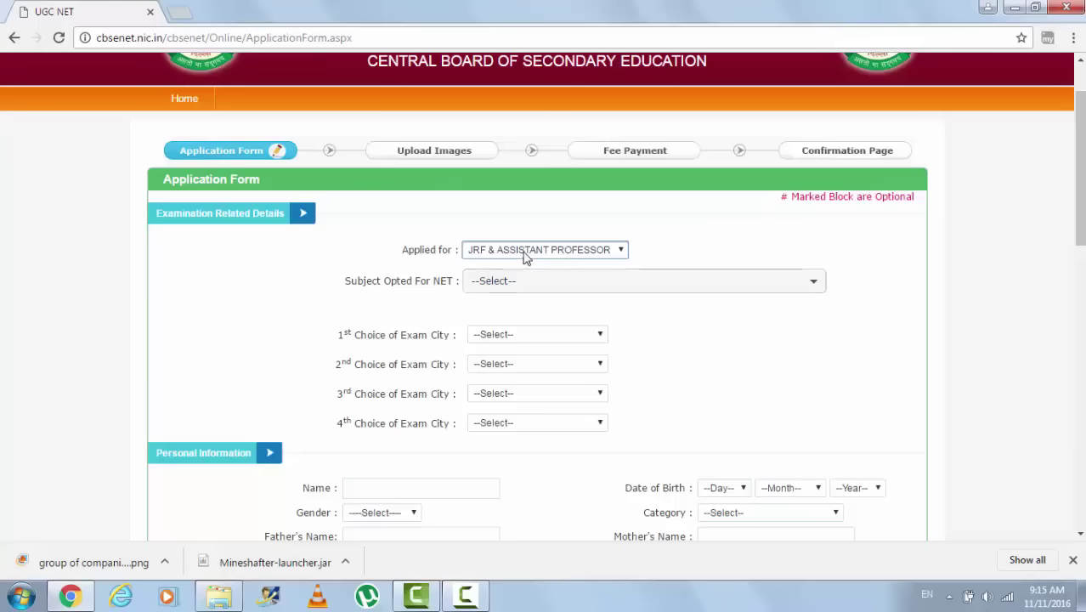
click(525, 255)
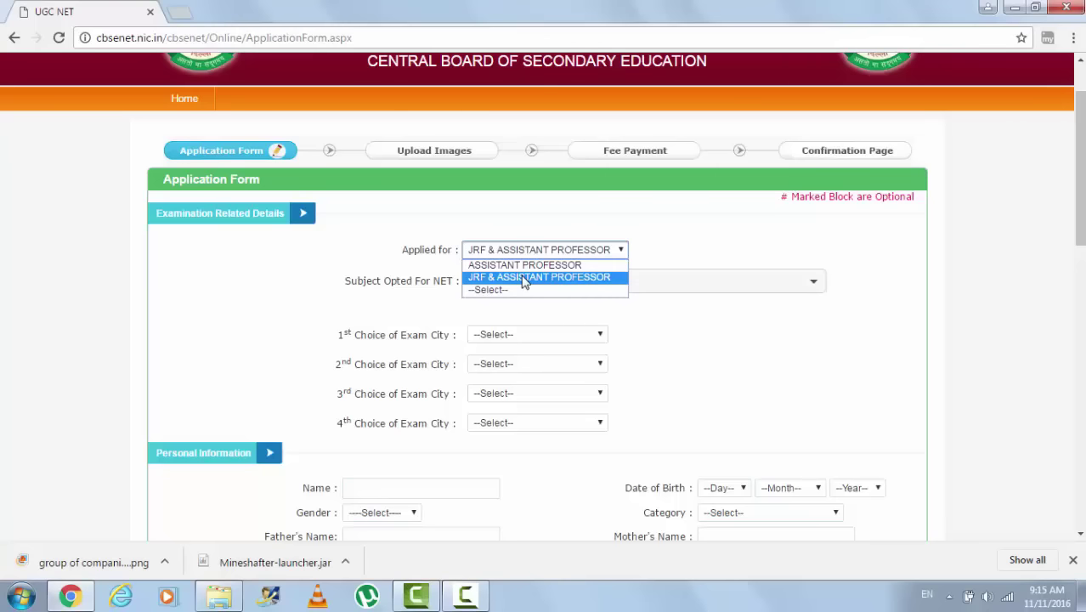
click(510, 277)
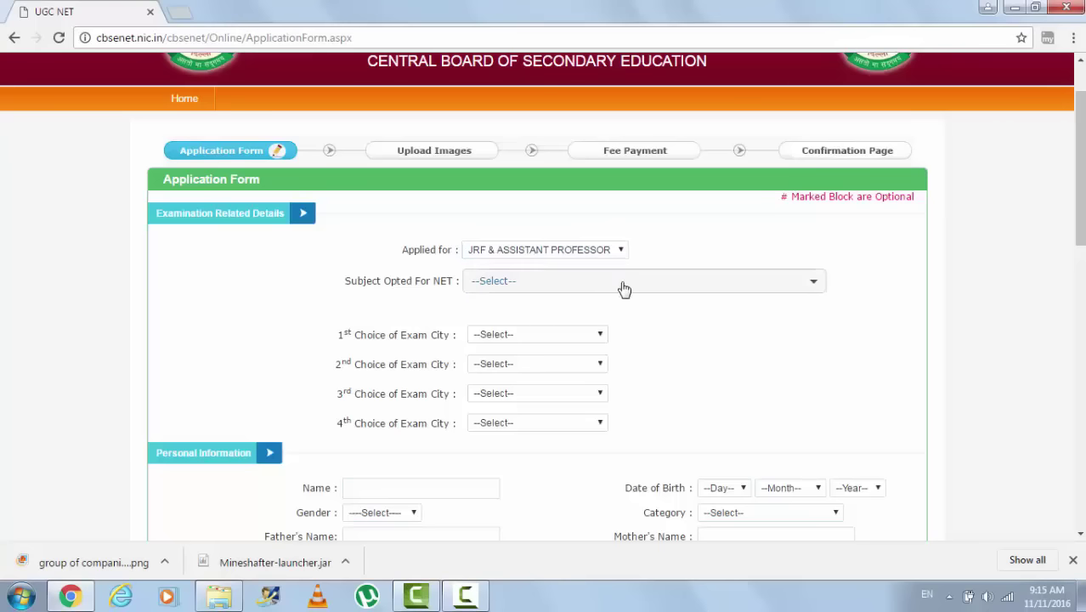
Step: Browse the list of subjects available under Subject Opted For NET
click(630, 289)
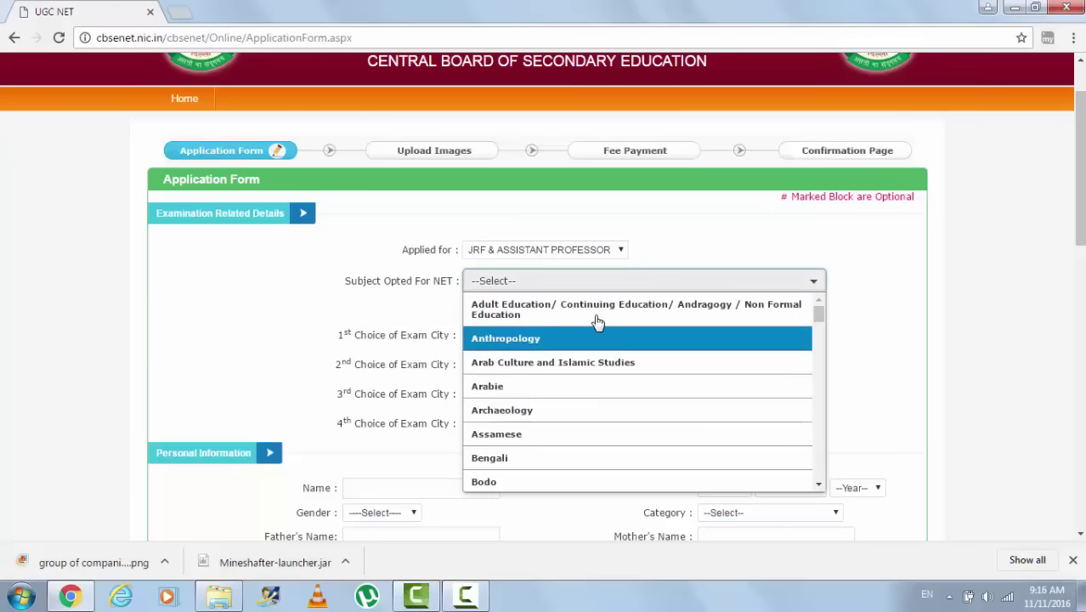
scroll(592, 357, down, 3)
scroll(591, 366, up, 3)
scroll(589, 374, down, 3)
scroll(612, 361, down, 3)
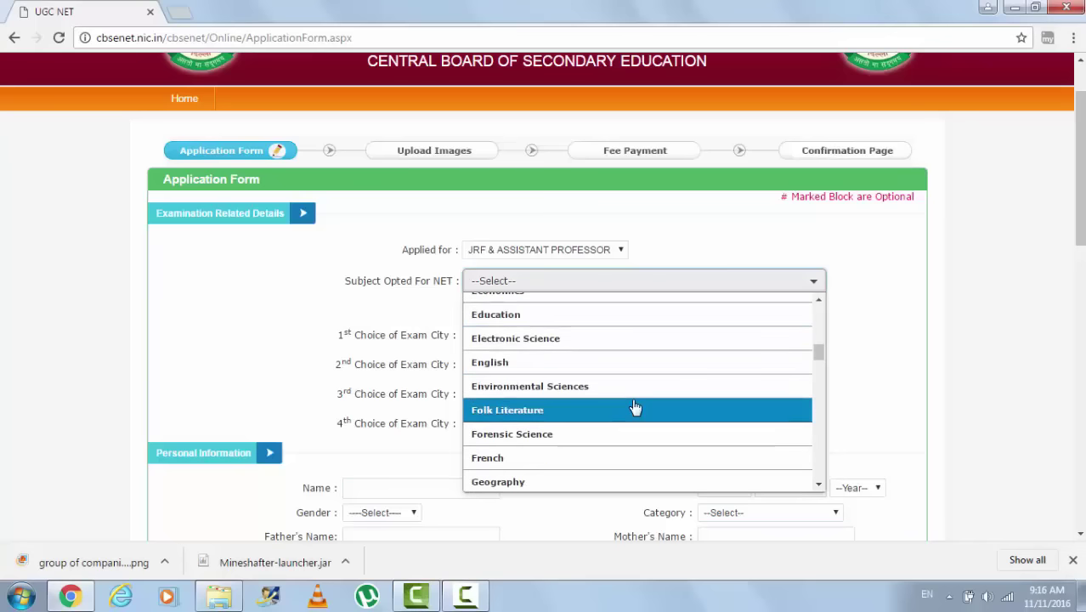
scroll(633, 408, down, 3)
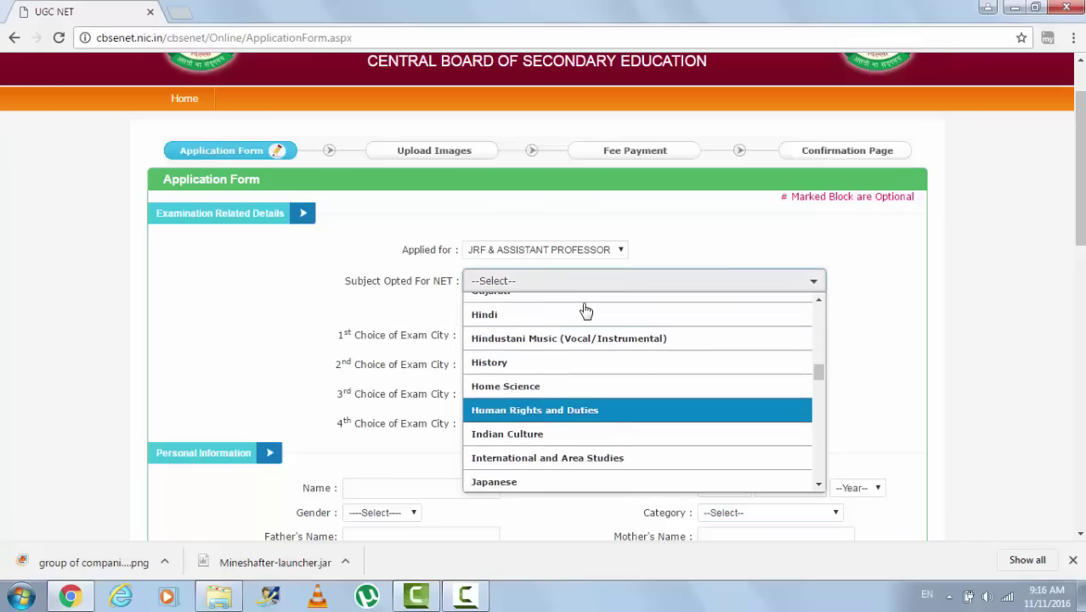
scroll(332, 306, down, 3)
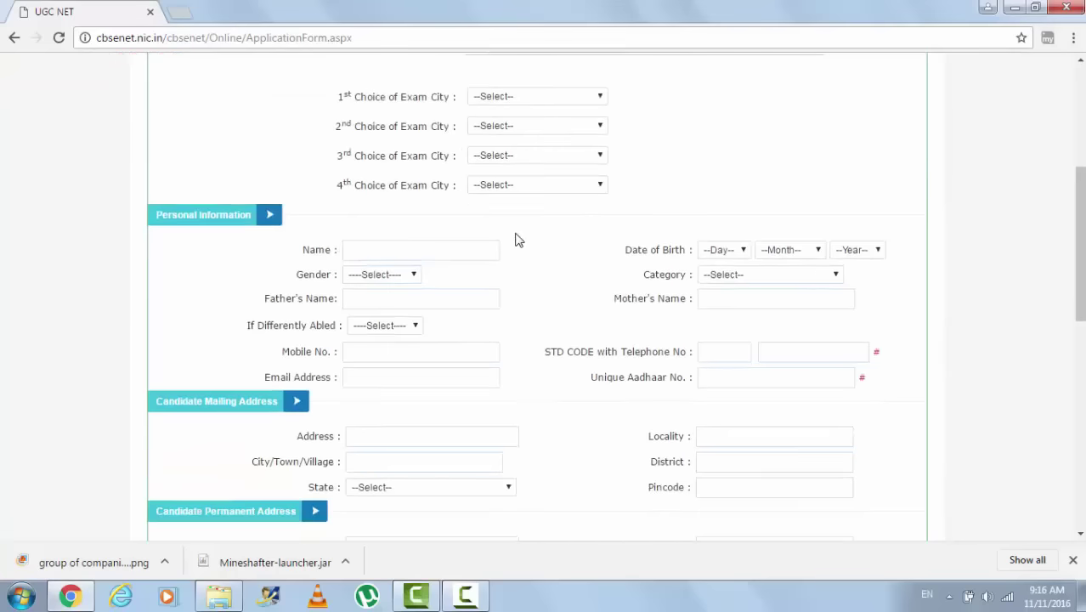
Step: Look through the cities offered for the 1st Choice of Exam City
scroll(544, 255, up, 2)
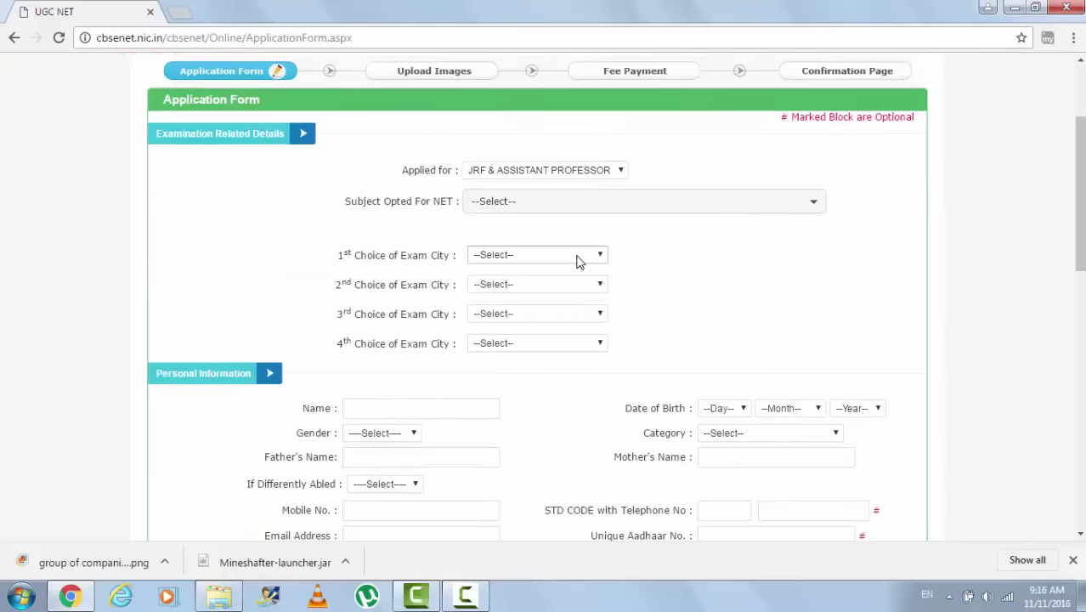
click(577, 259)
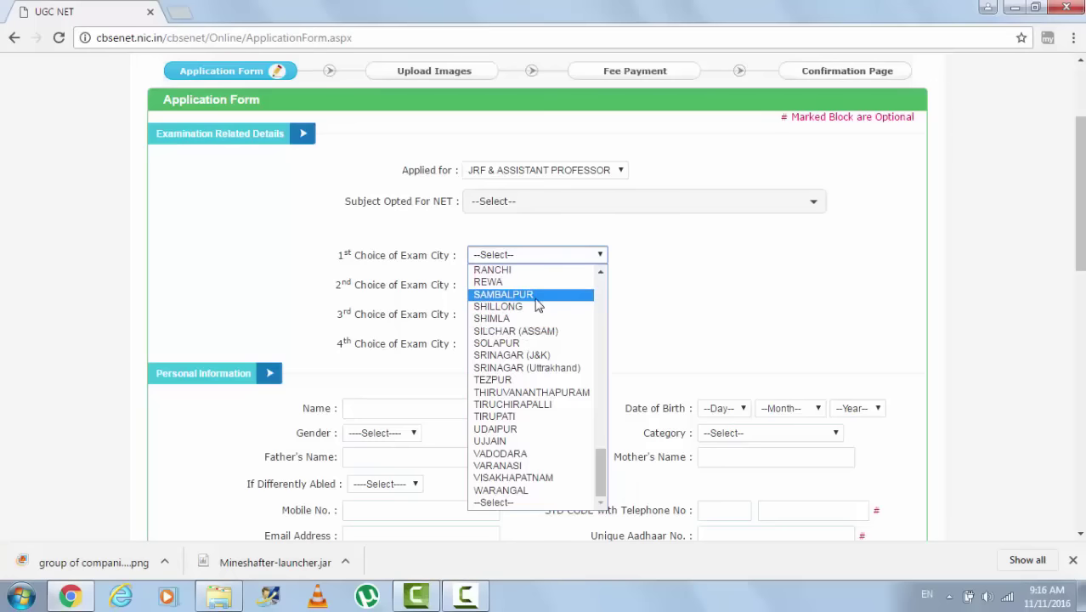
scroll(519, 357, up, 5)
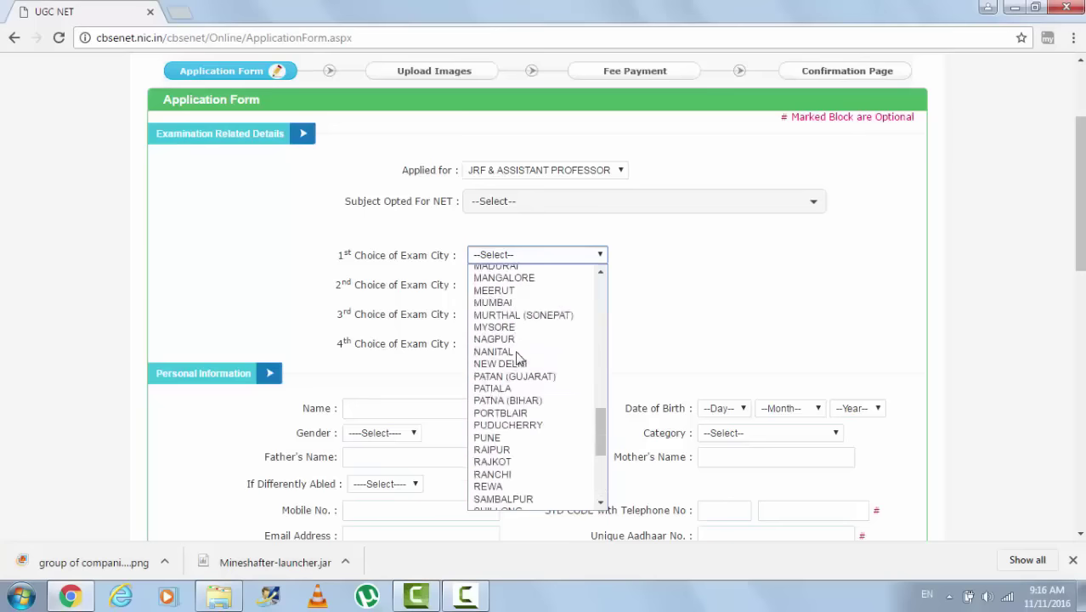
scroll(522, 340, up, 15)
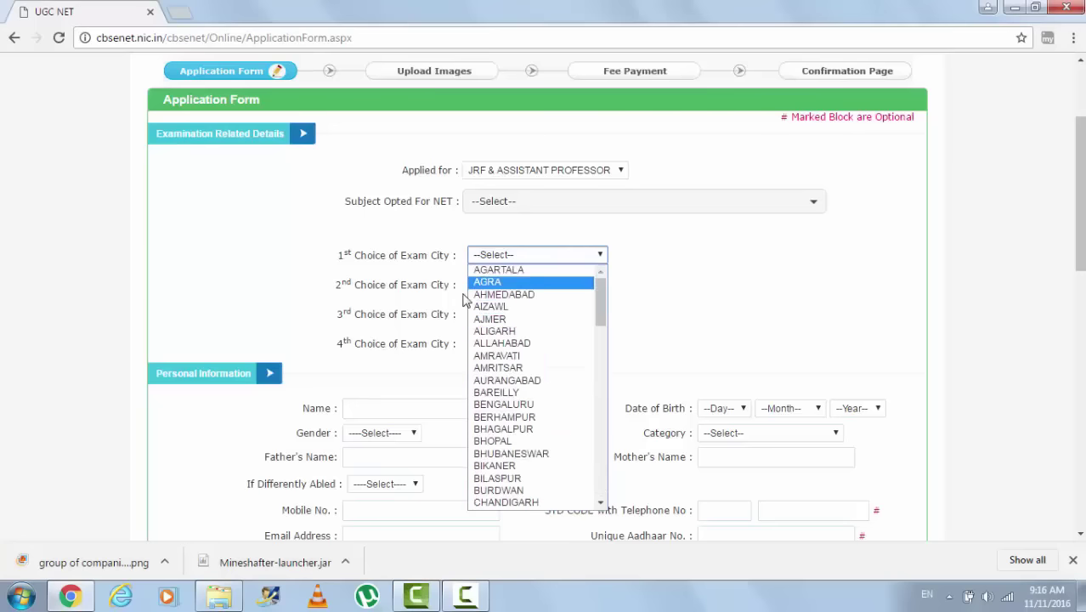
drag(346, 255, 478, 328)
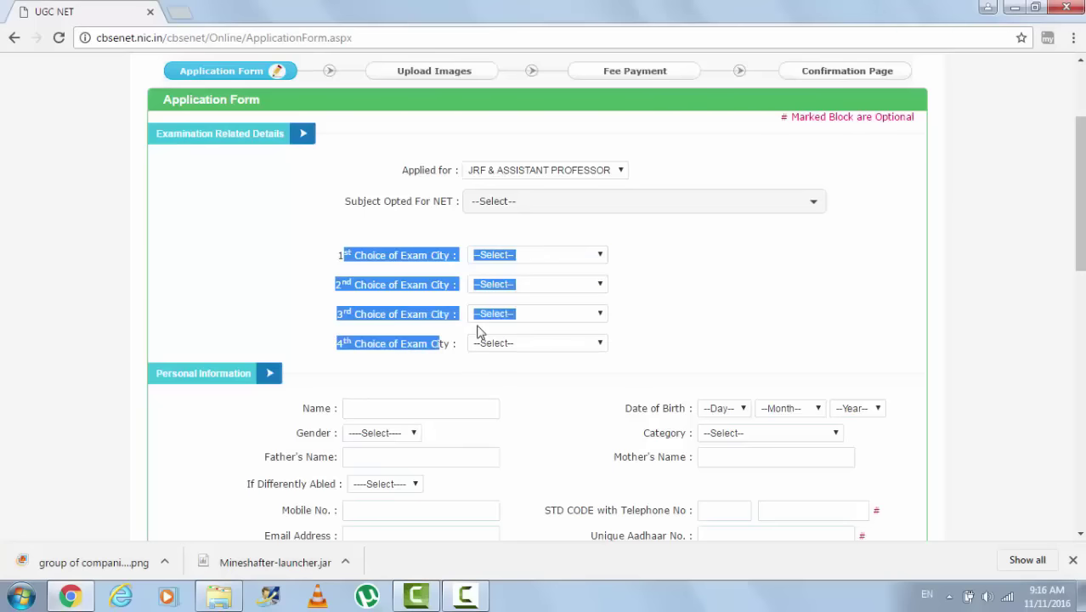
click(595, 268)
click(571, 257)
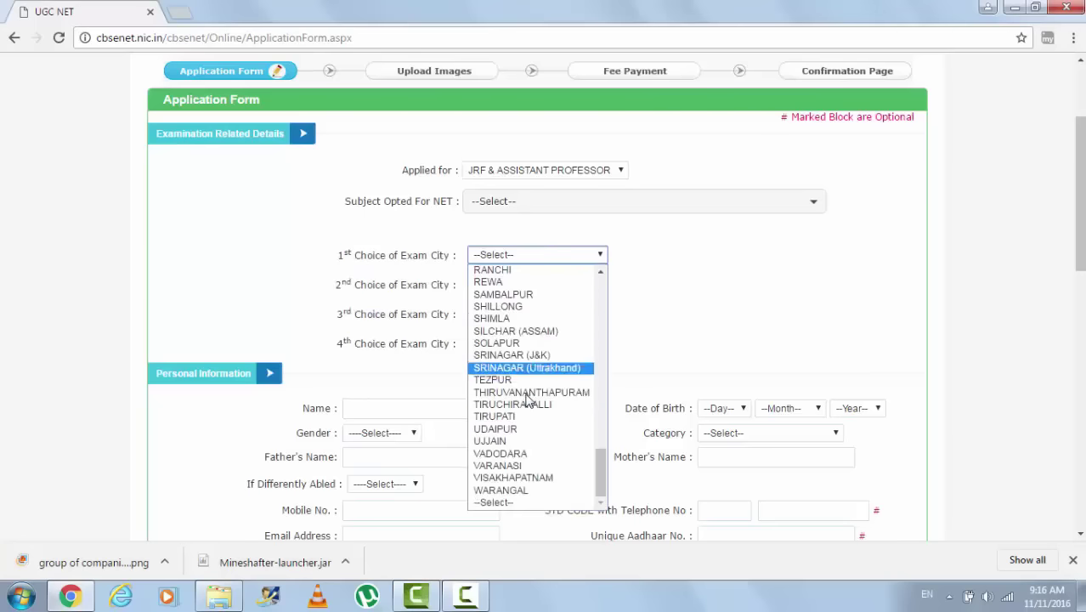
scroll(523, 357, up, 15)
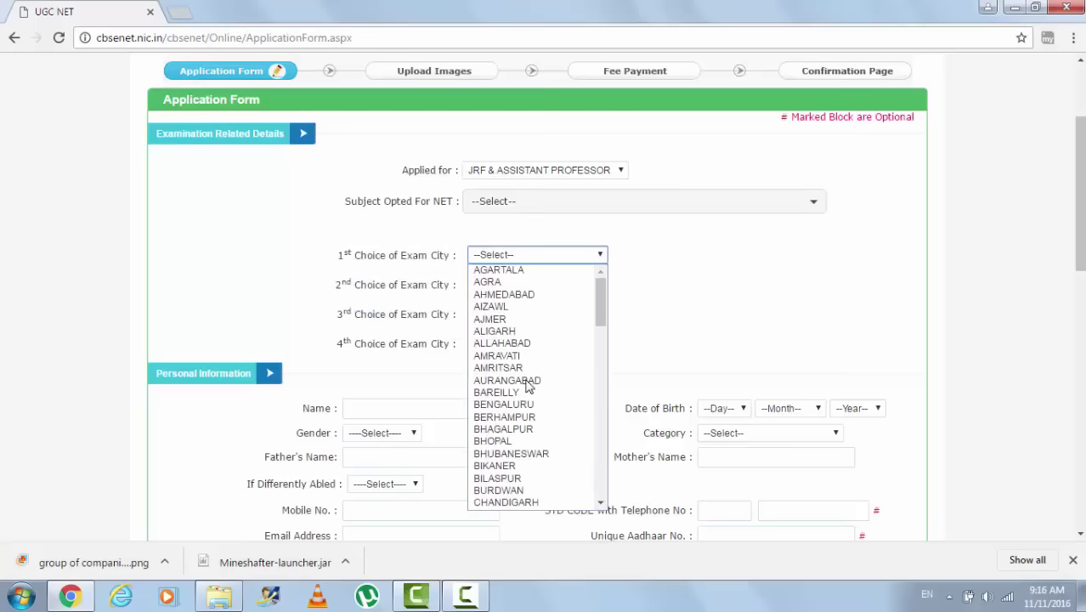
click(672, 283)
Step: Go over the name, gender, category, father's name and mother's name fields in the personal information section
scroll(667, 306, down, 2)
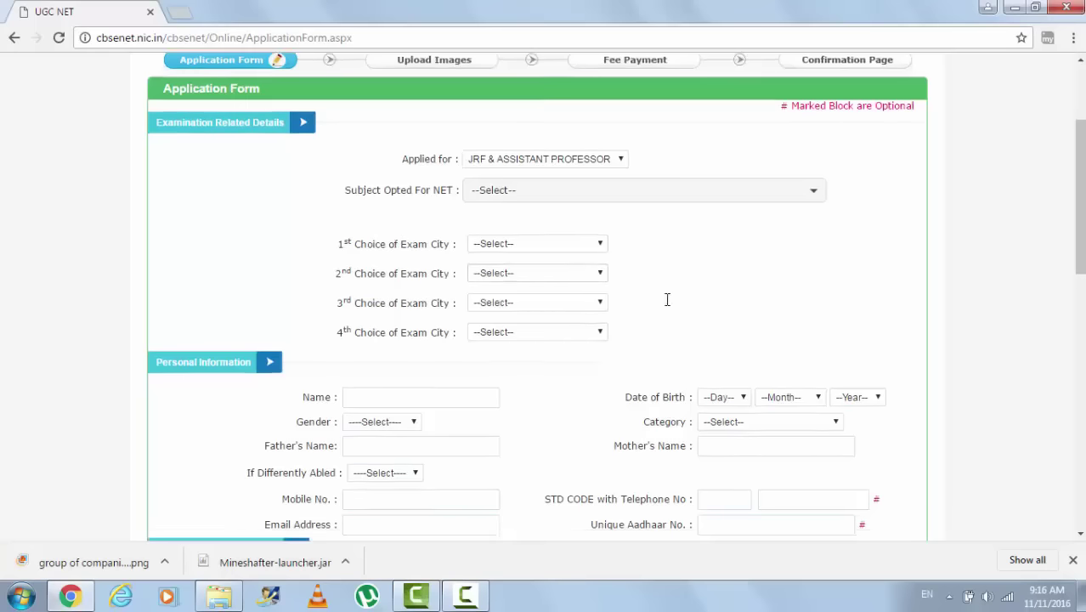
click(385, 249)
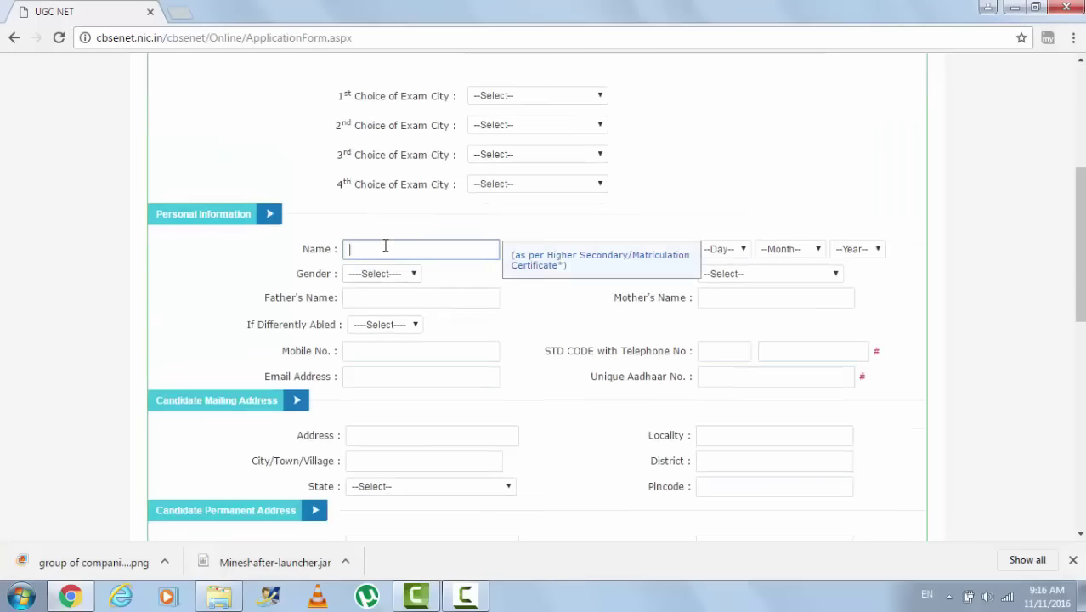
click(247, 282)
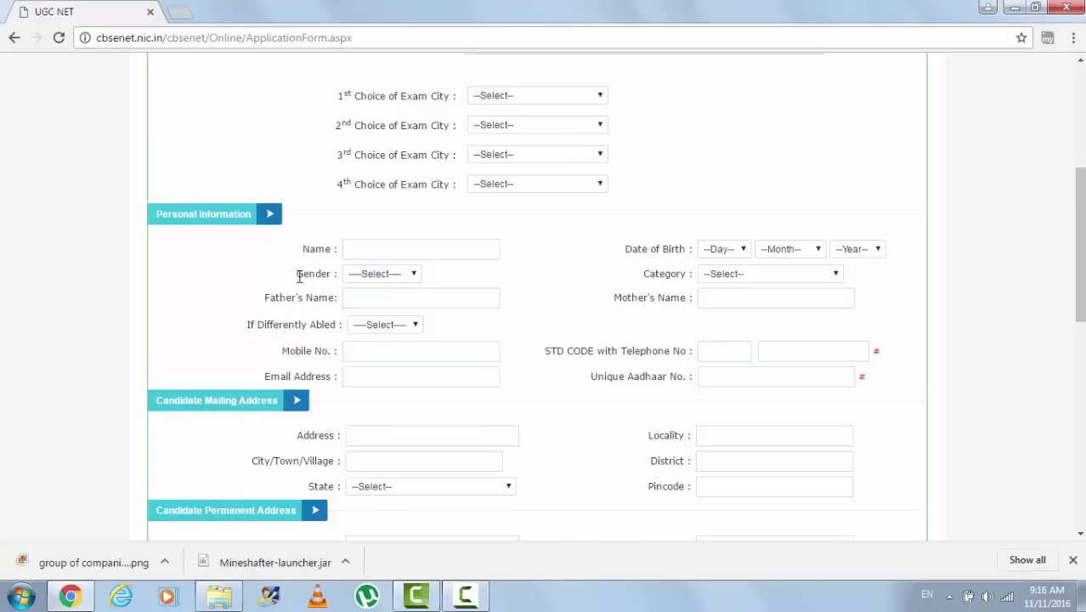
drag(294, 273, 331, 274)
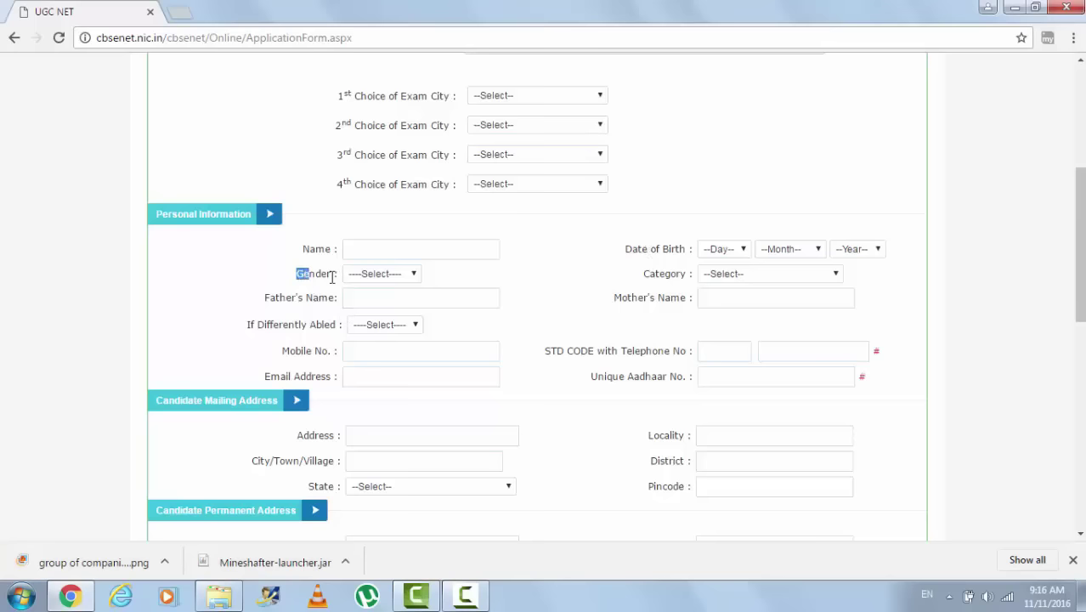
click(731, 274)
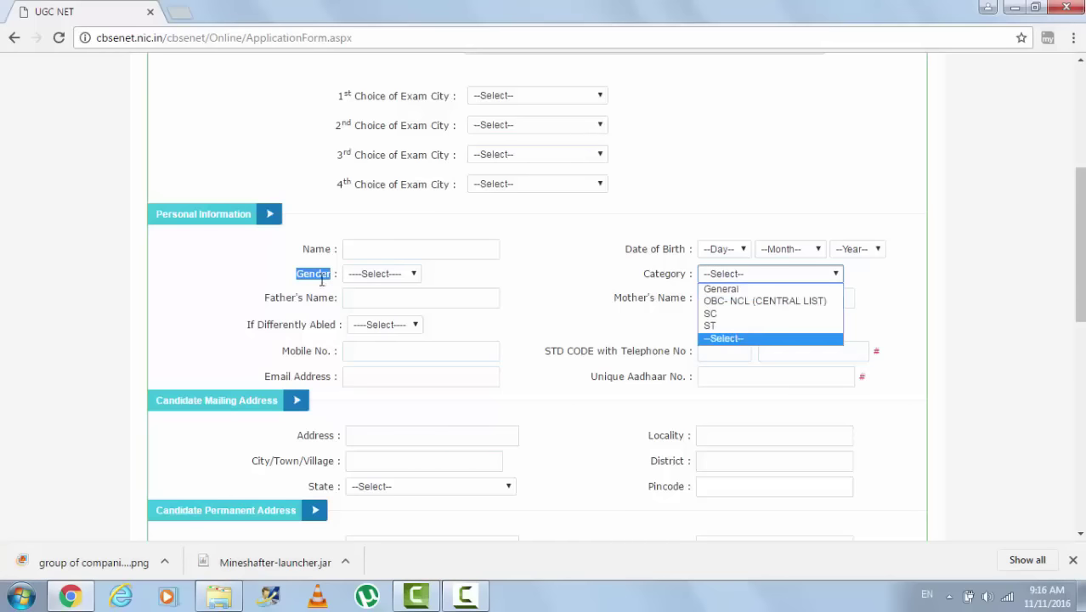
click(442, 299)
scroll(443, 267, down, 2)
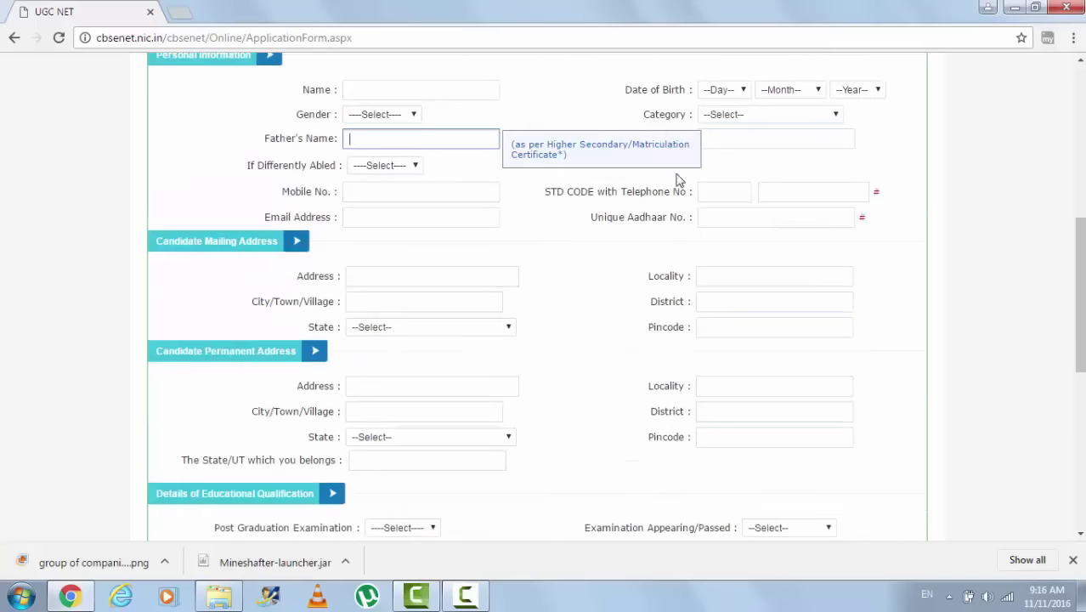
click(745, 143)
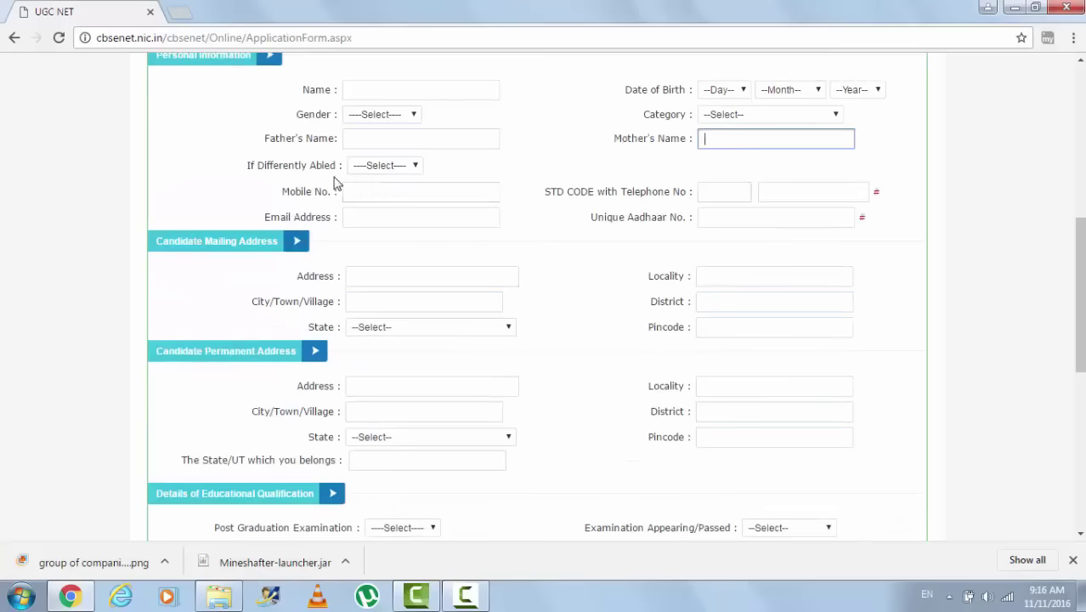
Step: Review the If Differently Abled options and set the field to Yes
click(402, 168)
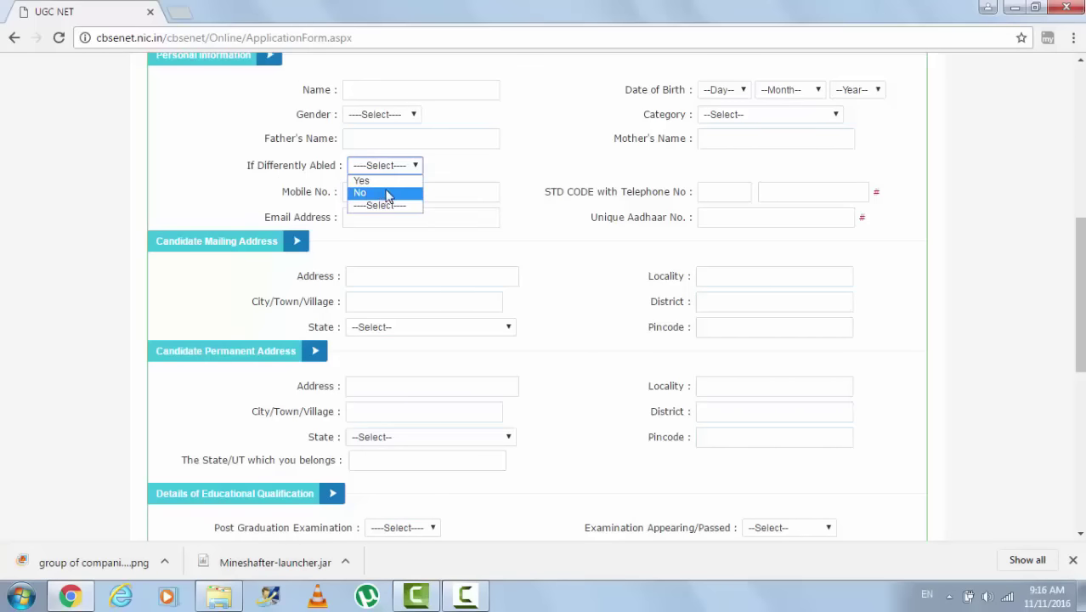
click(286, 167)
click(369, 140)
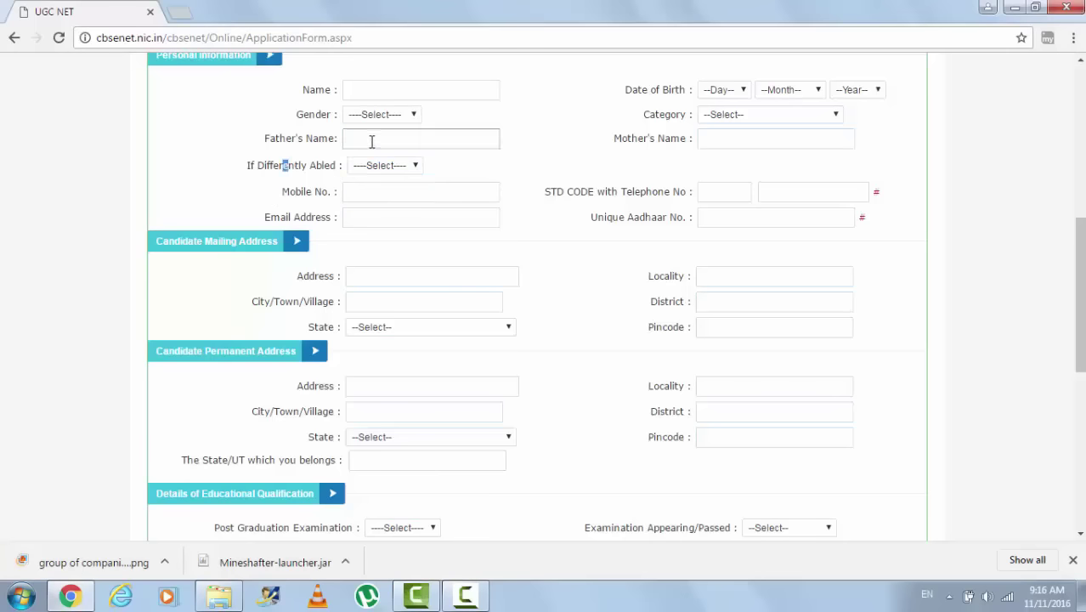
click(407, 168)
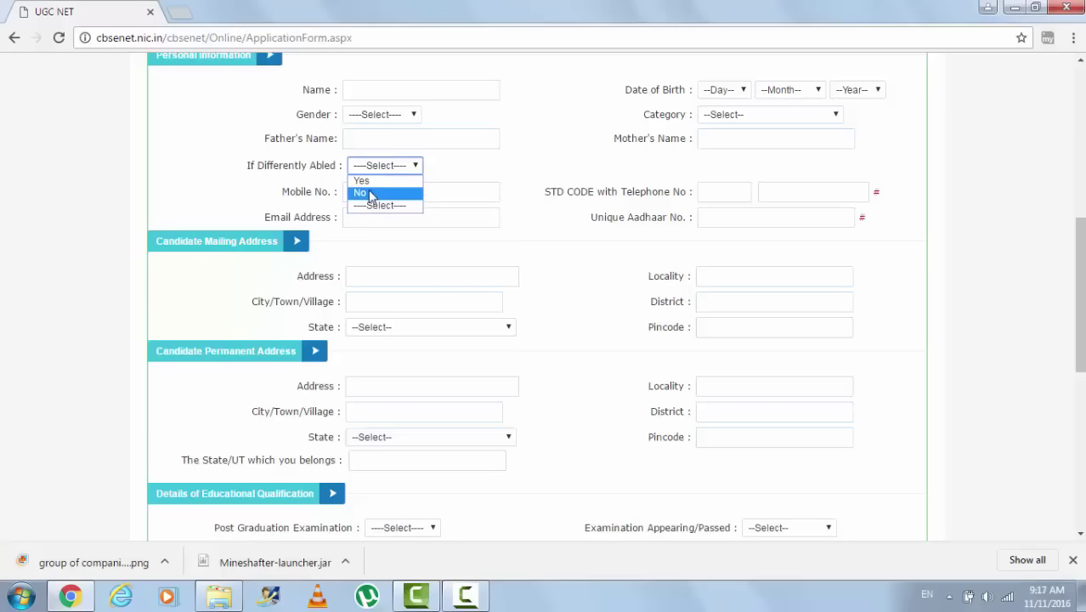
click(248, 168)
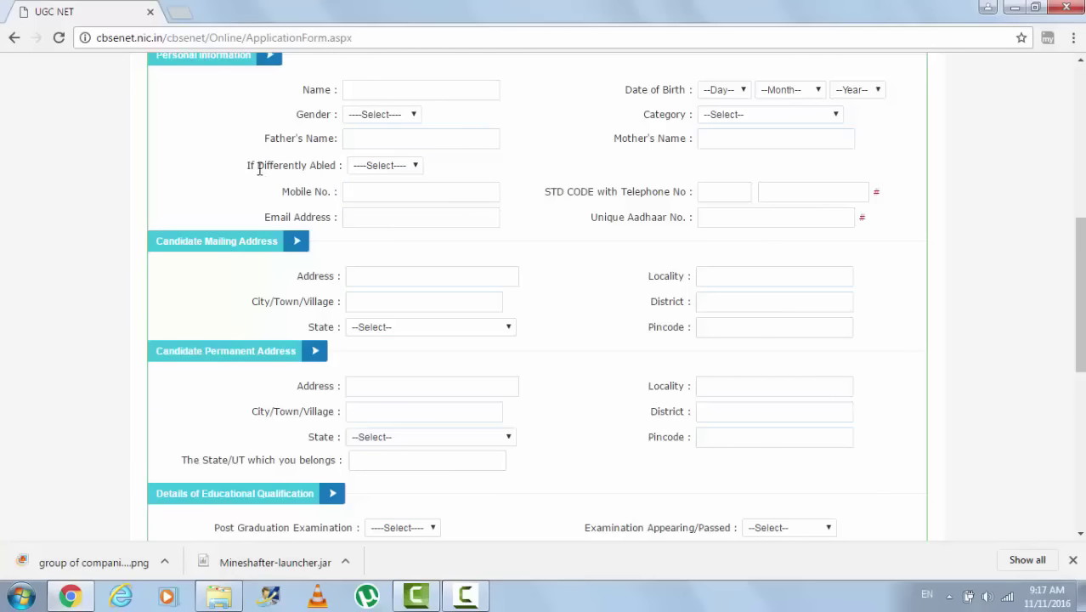
drag(258, 168, 301, 168)
click(372, 166)
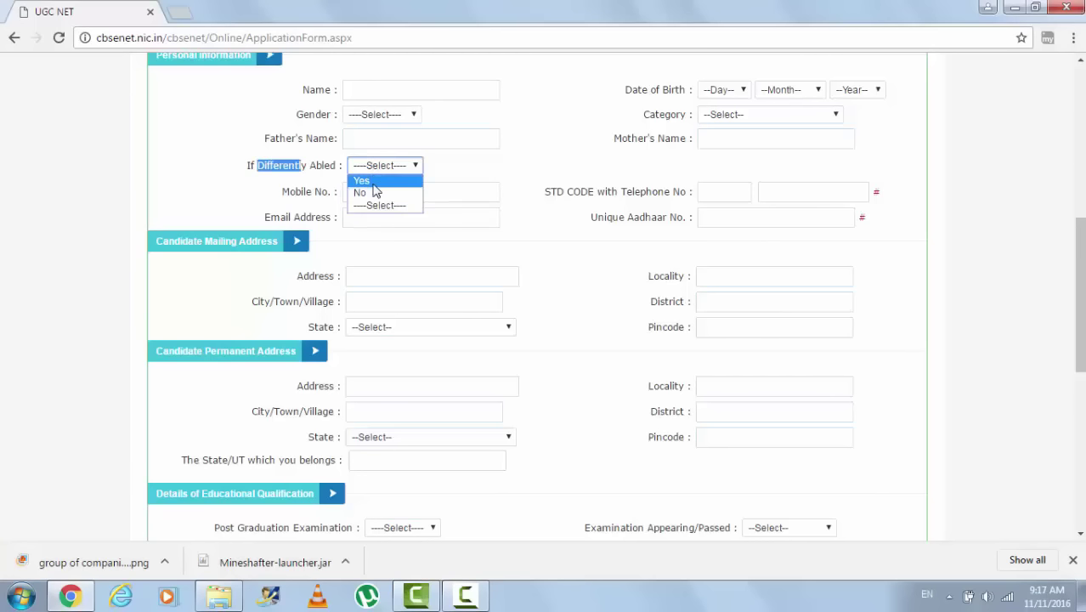
click(371, 181)
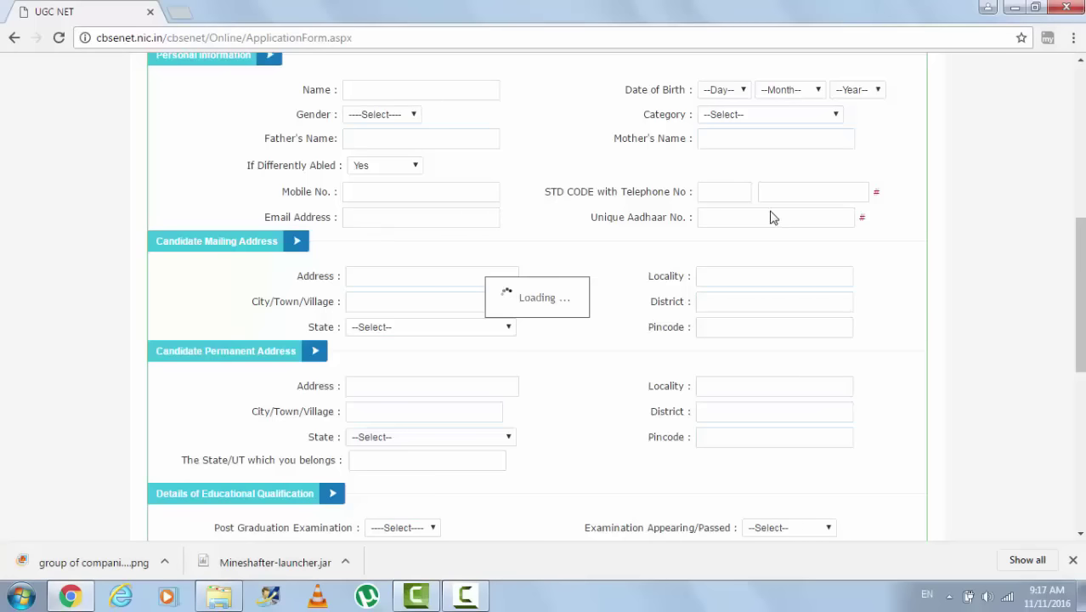
Step: Look over the form's sections and recheck the choices for If Differently Abled
scroll(596, 280, down, 2)
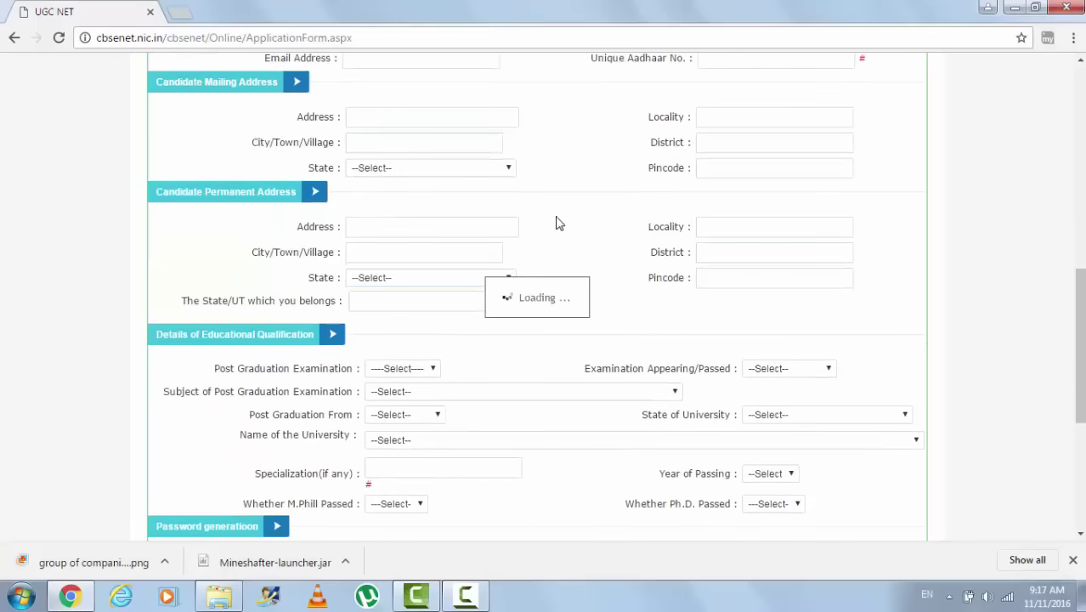
scroll(557, 218, up, 2)
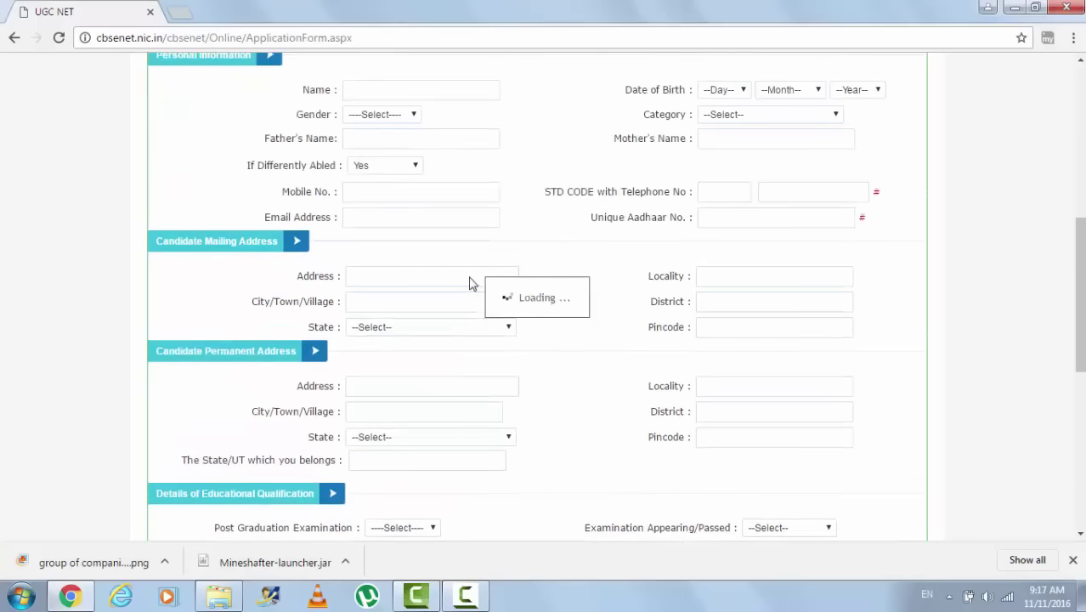
scroll(499, 222, up, 5)
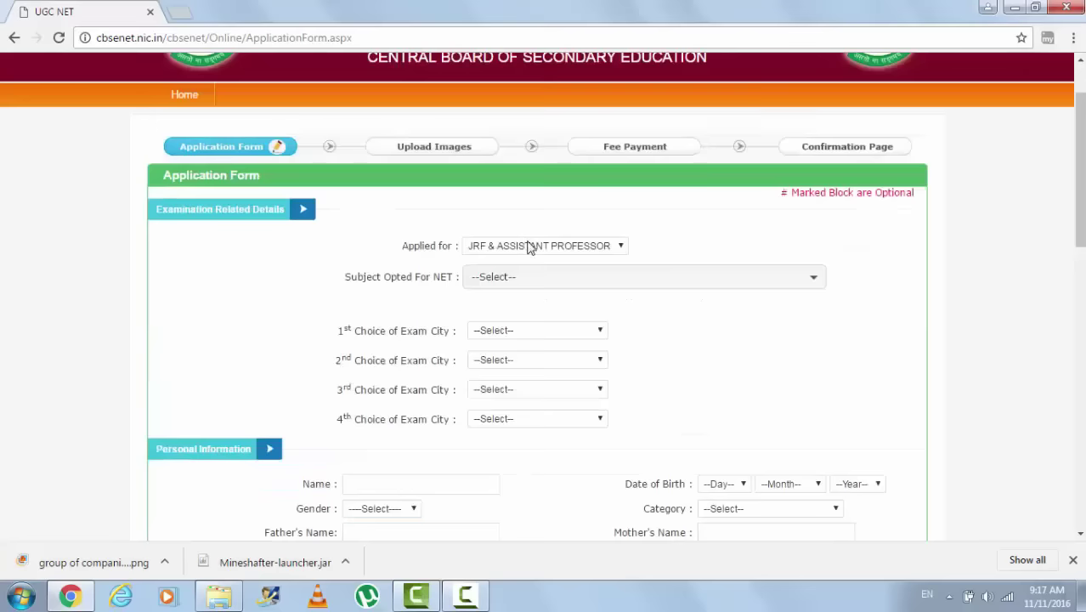
scroll(526, 259, down, 5)
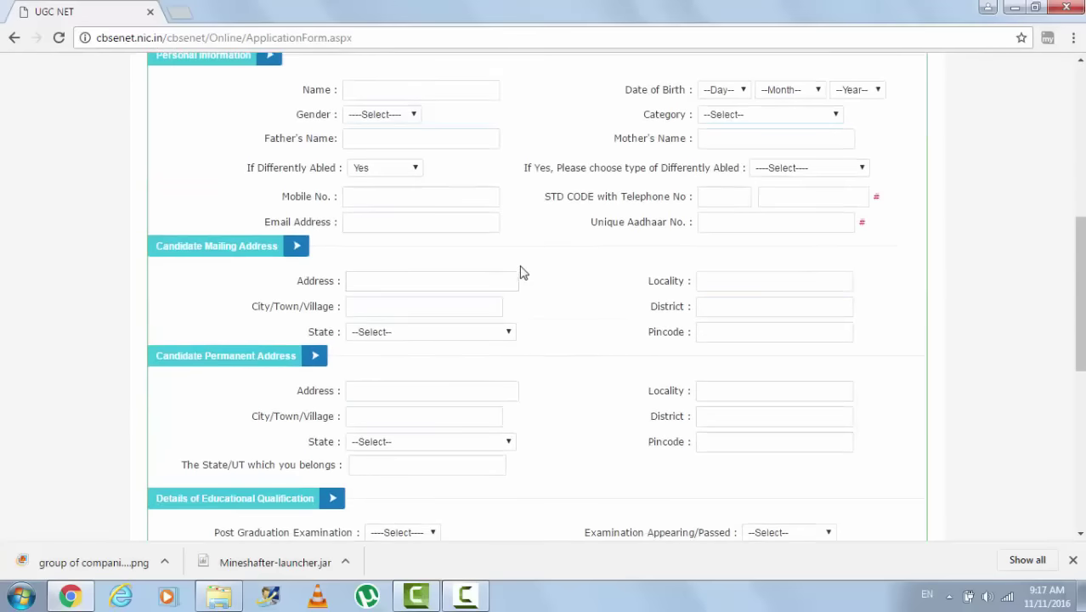
click(413, 170)
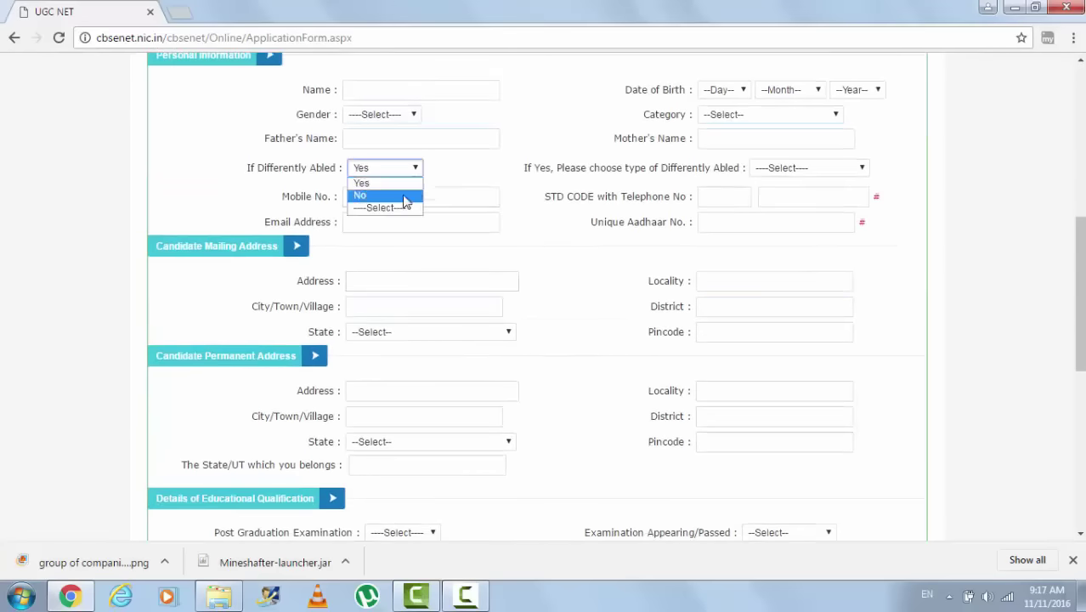
click(489, 177)
Step: Examine the address, city/town/village, locality and district fields in the candidate mailing address section
scroll(490, 180, down, 2)
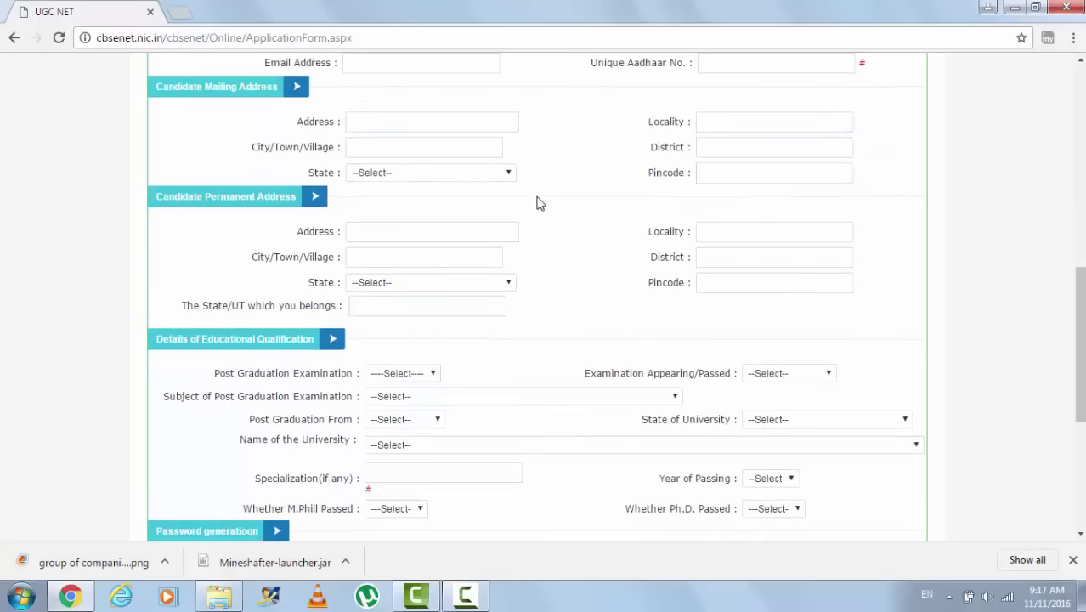
scroll(539, 200, up, 1)
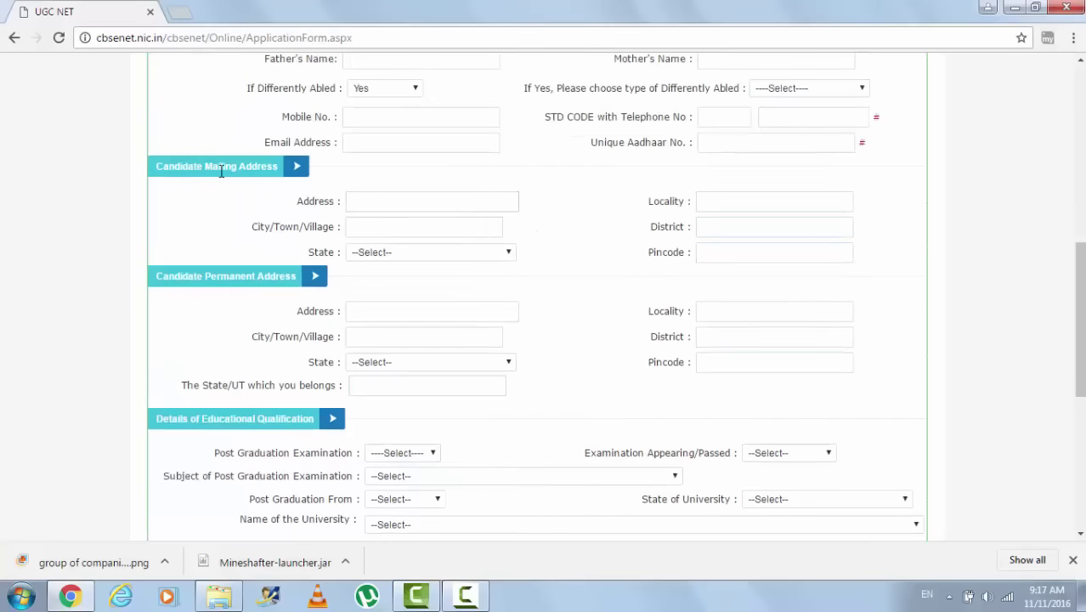
click(391, 202)
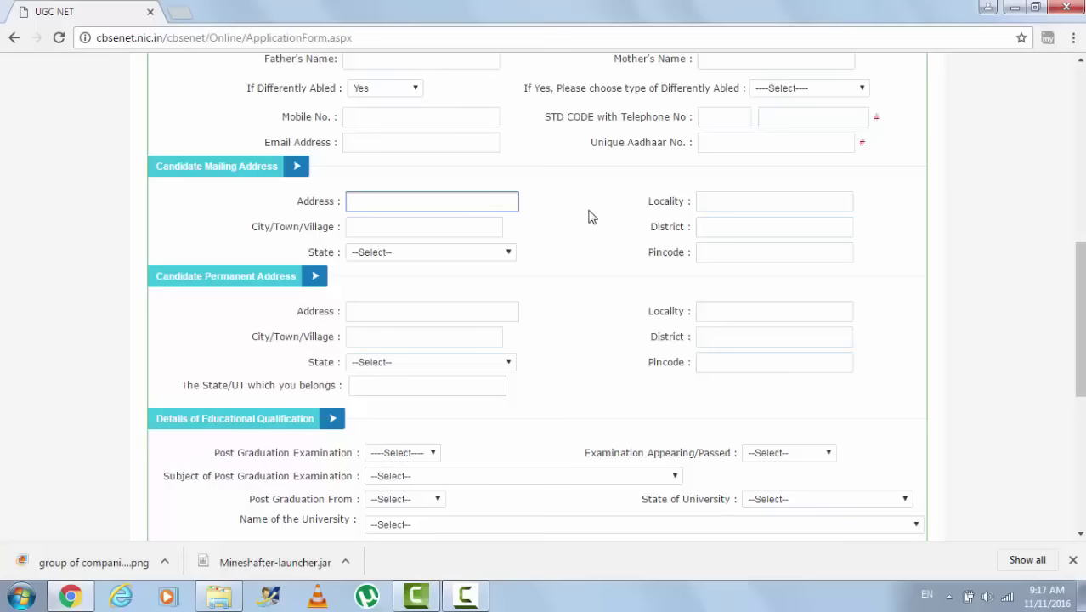
click(360, 230)
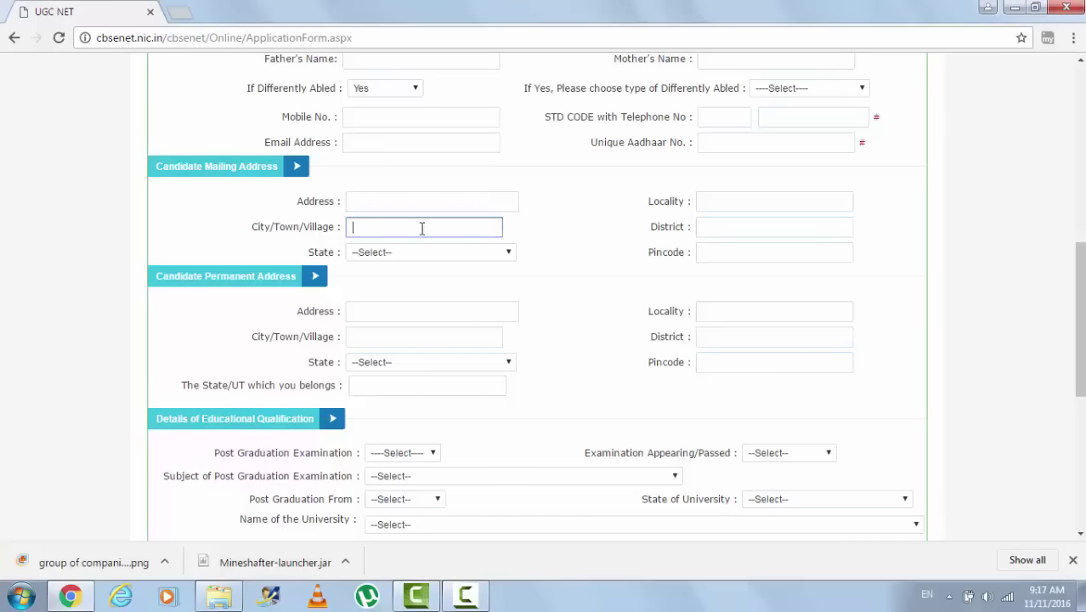
click(729, 202)
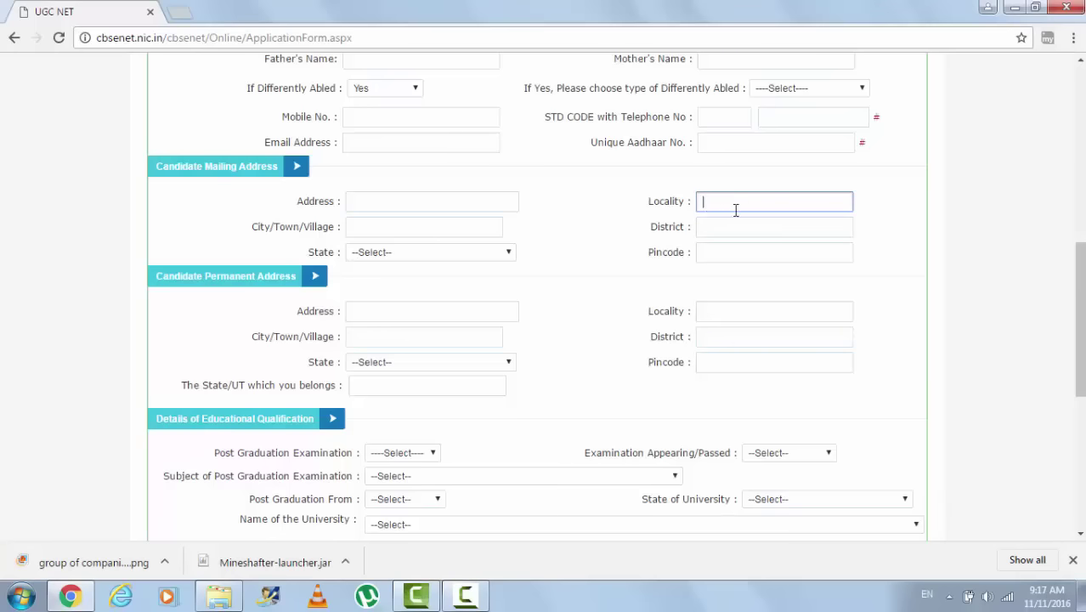
click(728, 227)
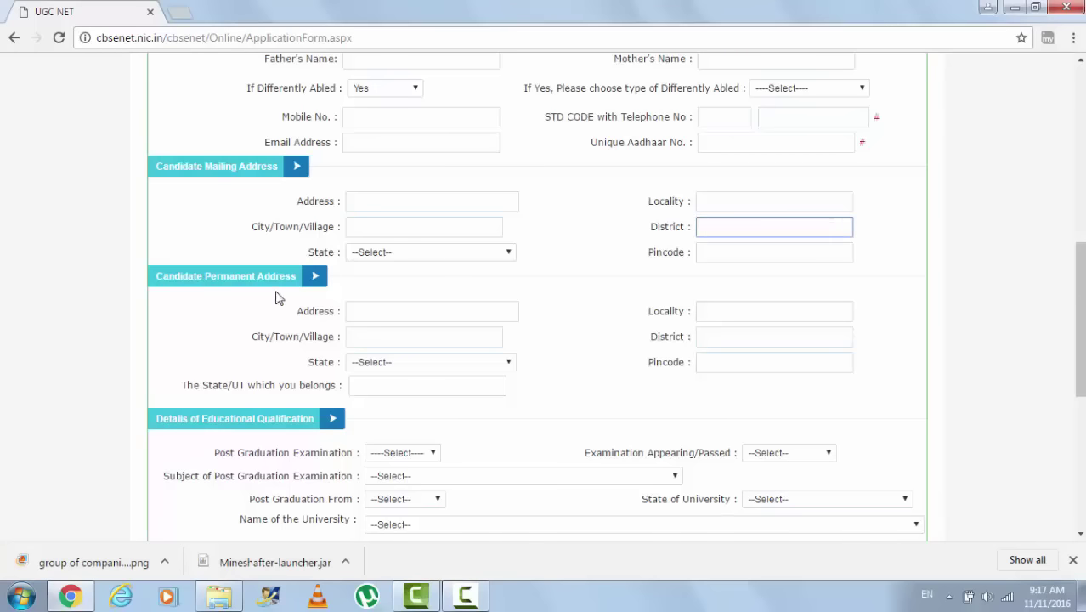
Step: Check the State choices and Pincode field of the mailing address and look over the candidate permanent address fields
click(404, 258)
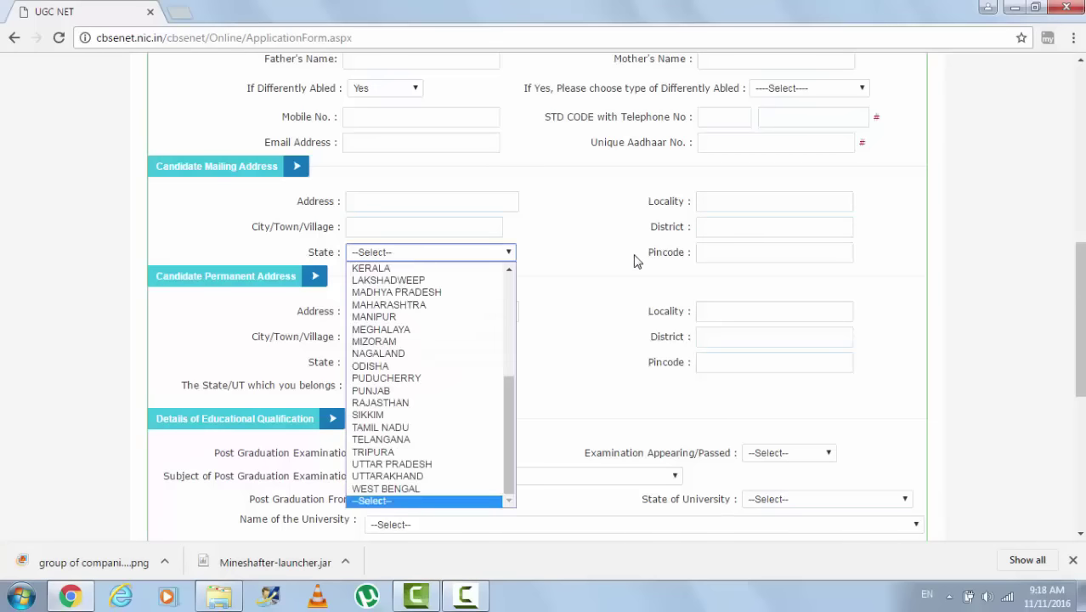
click(716, 253)
scroll(654, 277, down, 3)
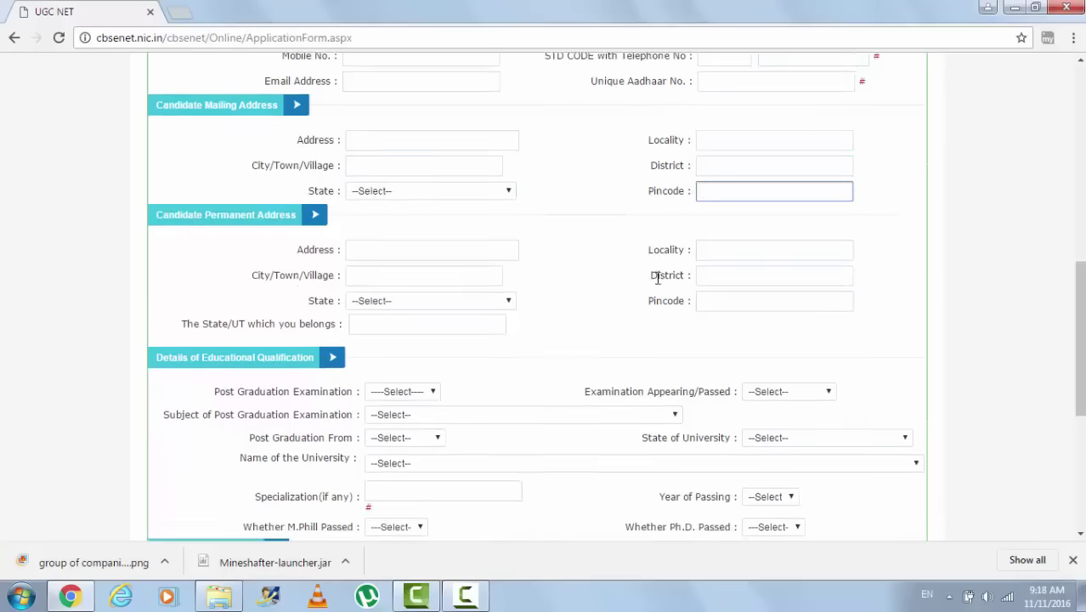
scroll(578, 263, up, 3)
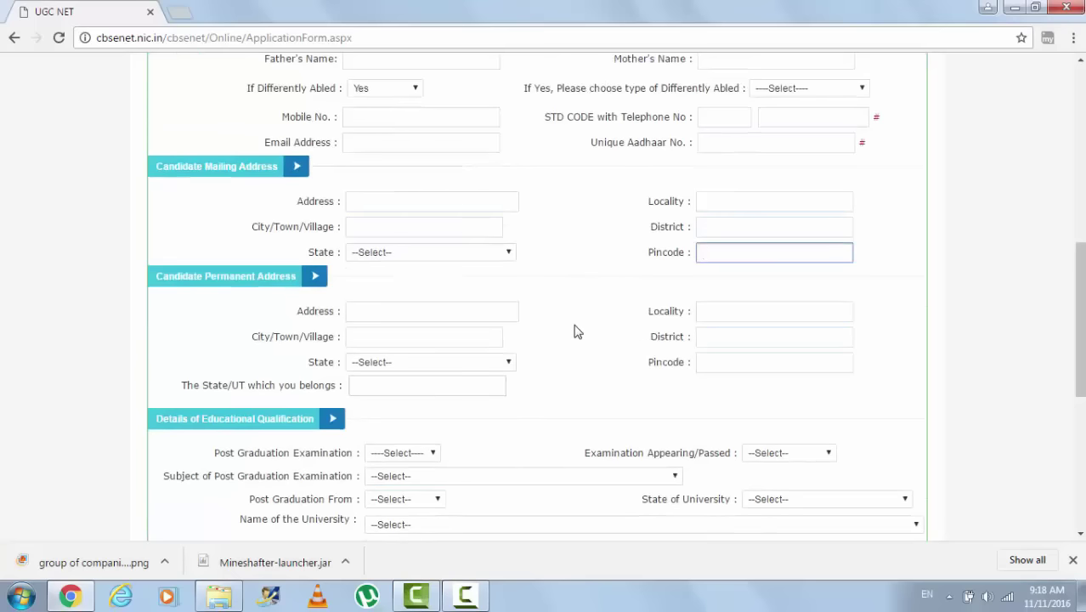
scroll(574, 330, down, 4)
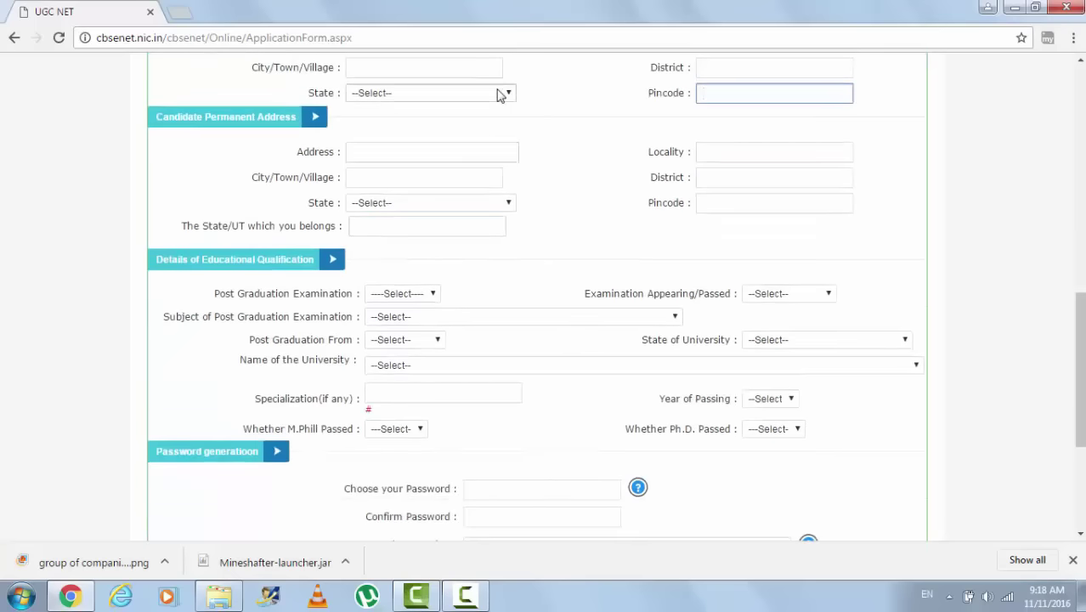
scroll(467, 148, up, 4)
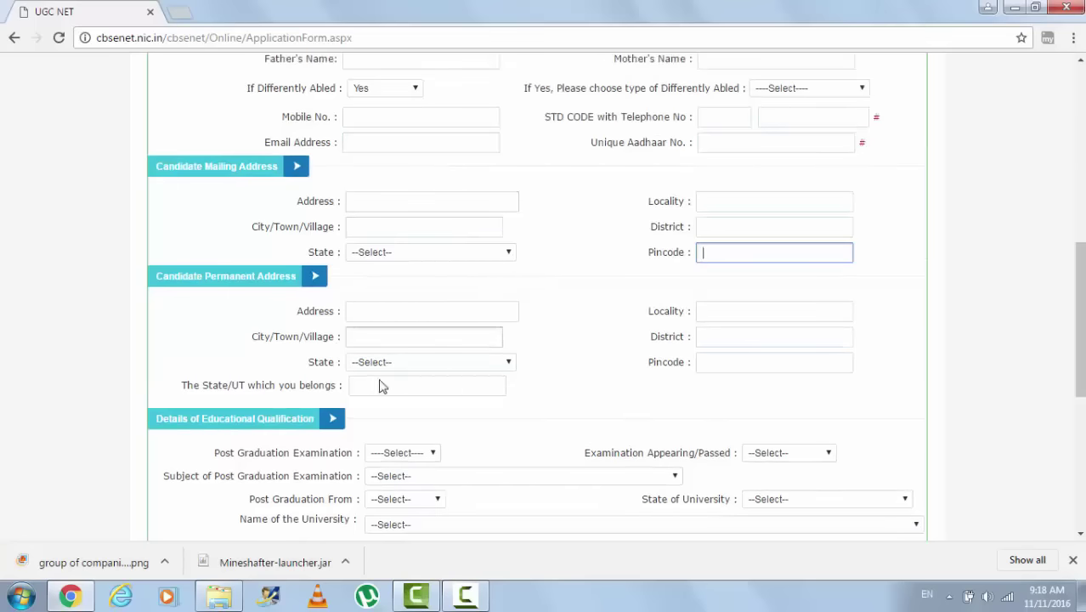
Step: Examine the choices for Post Graduation Examination in the educational qualification details
scroll(557, 349, down, 2)
scroll(491, 352, down, 4)
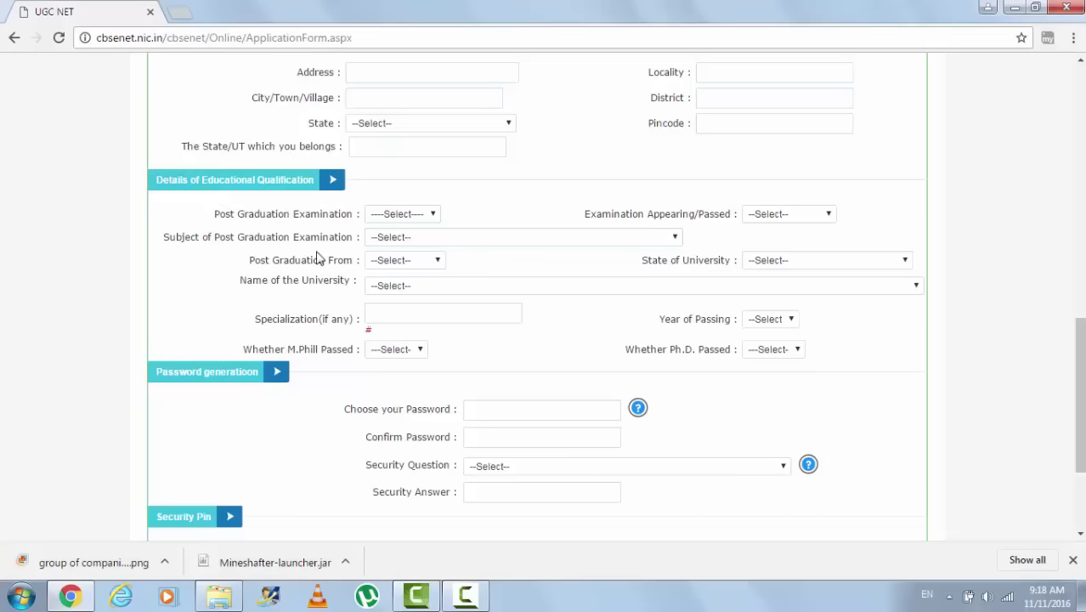
scroll(318, 255, down, 2)
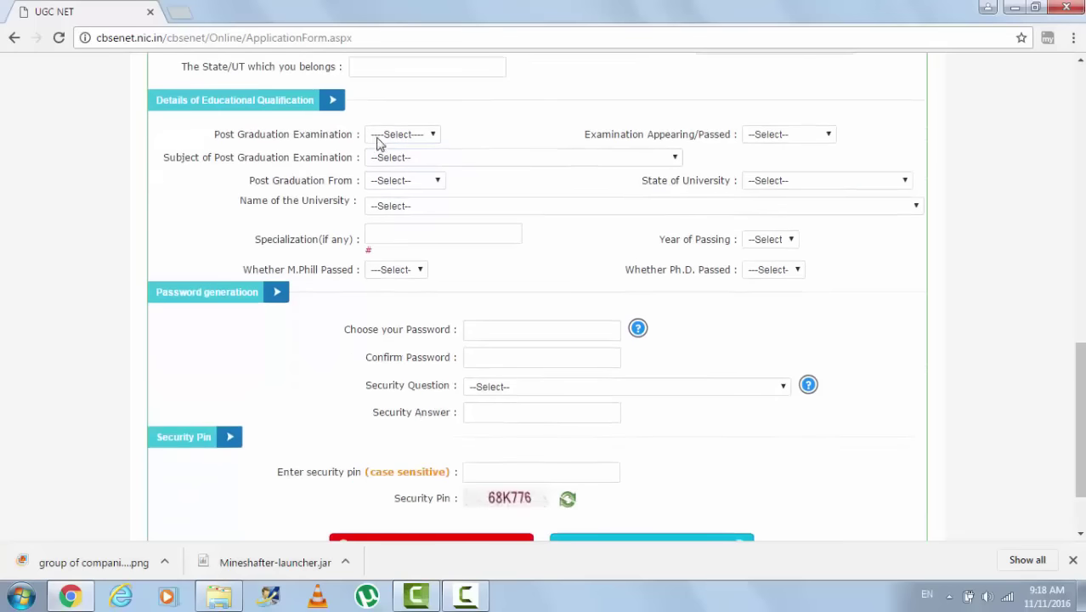
double_click(223, 136)
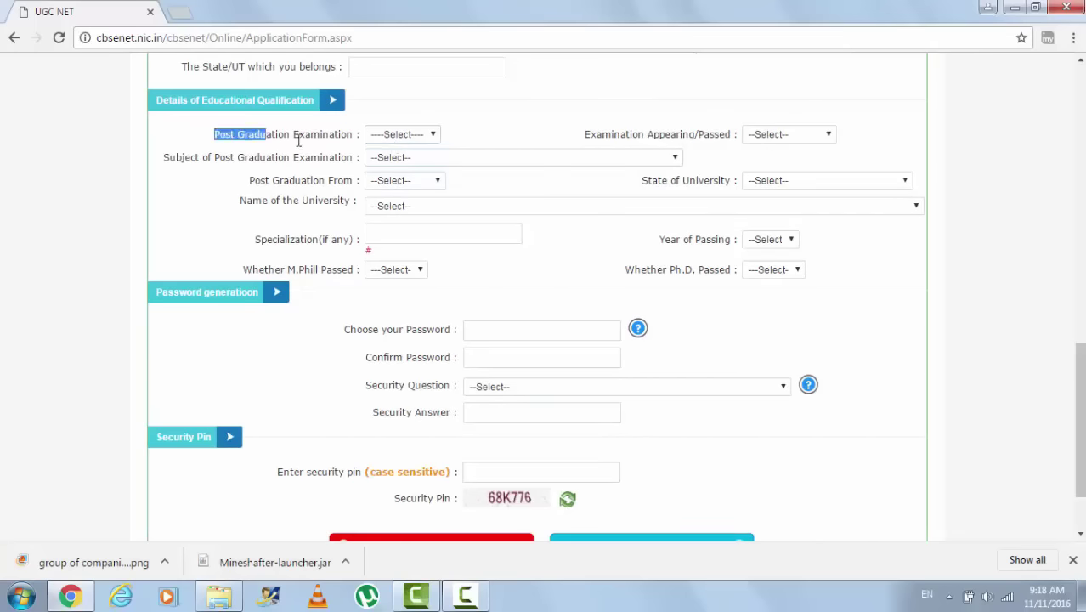
click(412, 136)
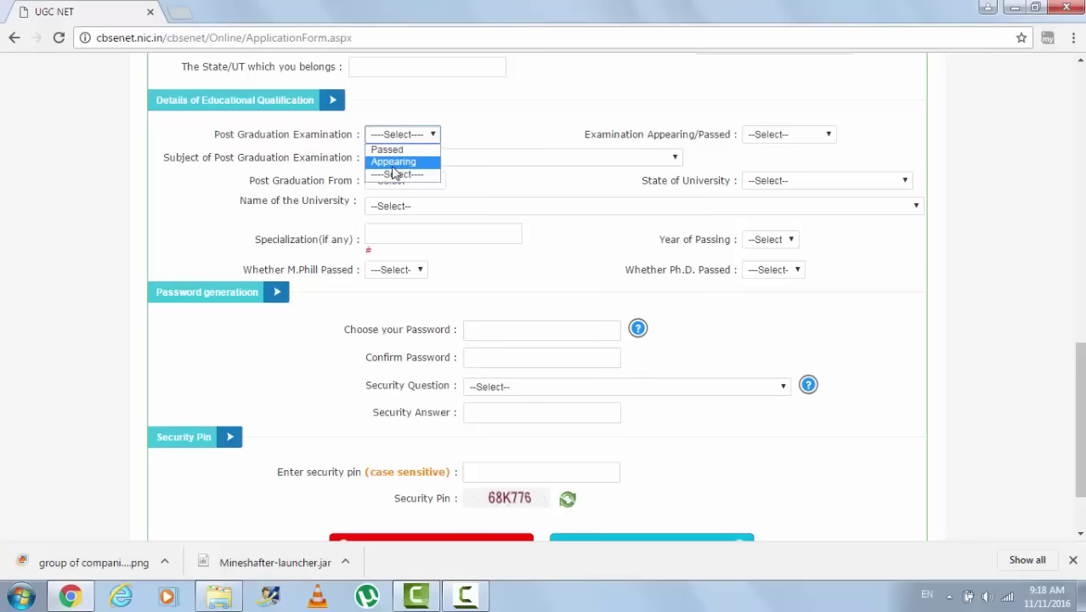
drag(259, 139, 304, 138)
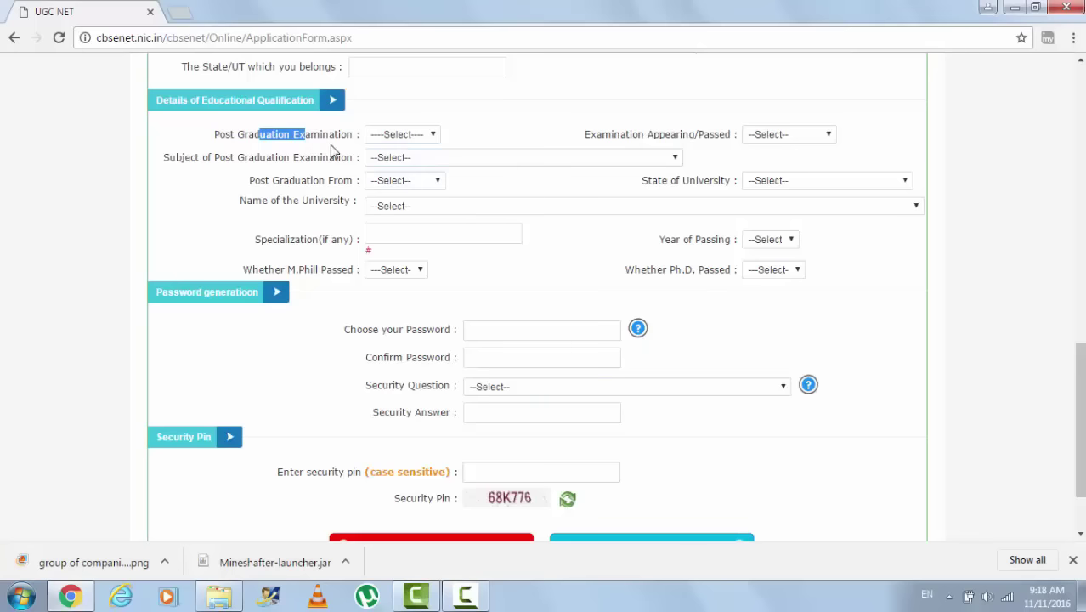
click(437, 135)
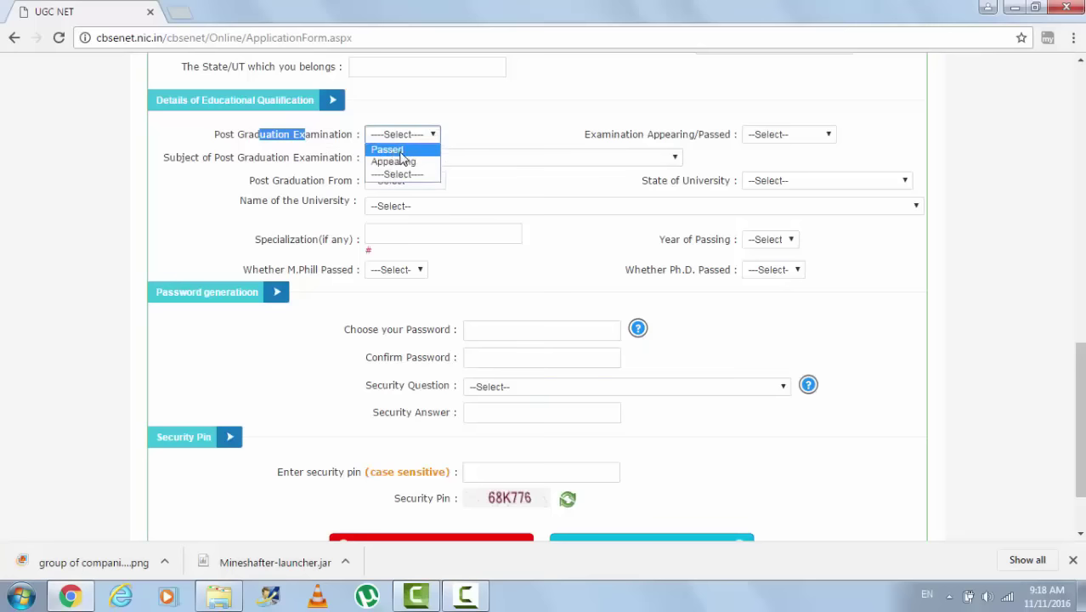
click(322, 153)
click(321, 133)
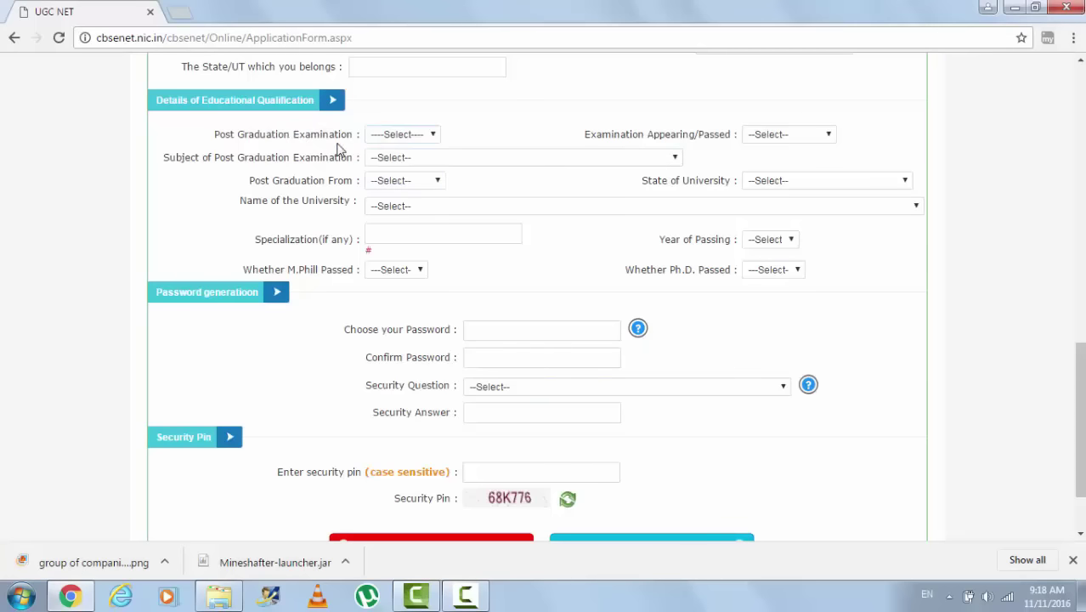
click(376, 138)
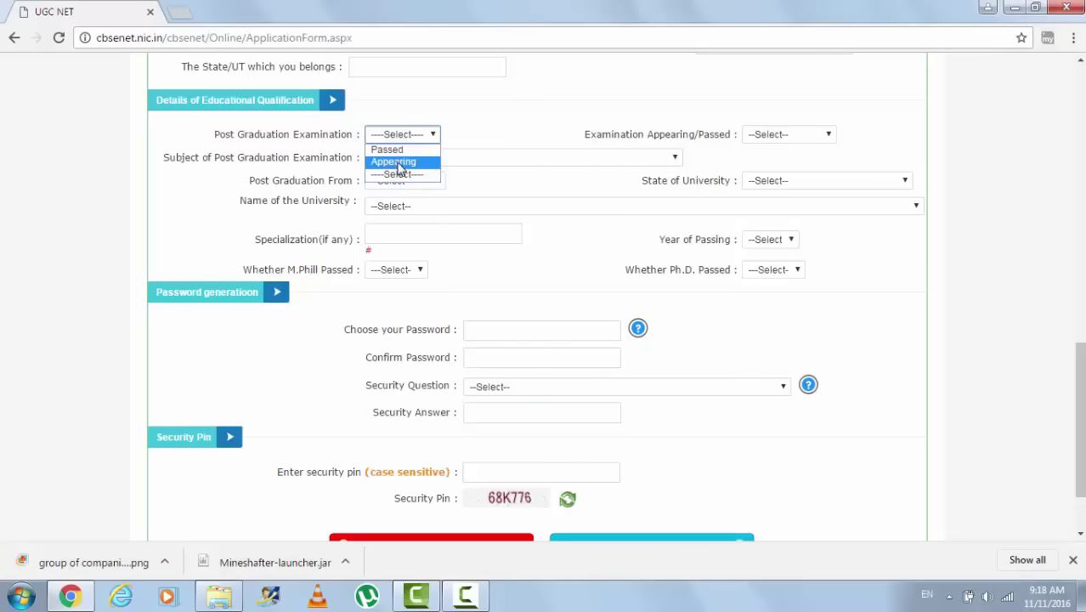
Step: View the list of subjects offered for Subject of Post Graduation Examination
click(504, 157)
click(504, 158)
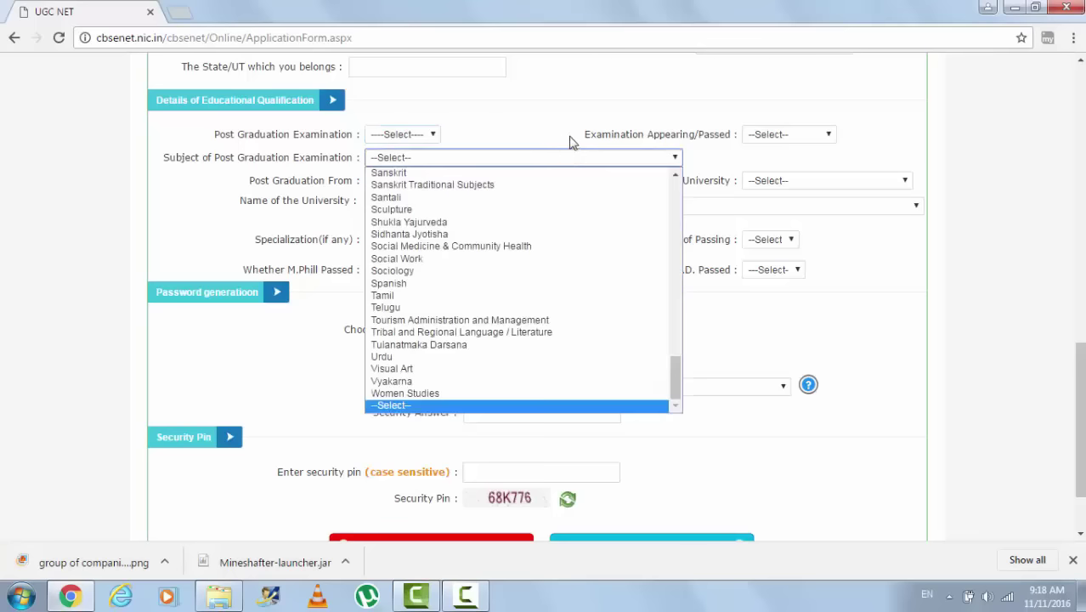
click(588, 120)
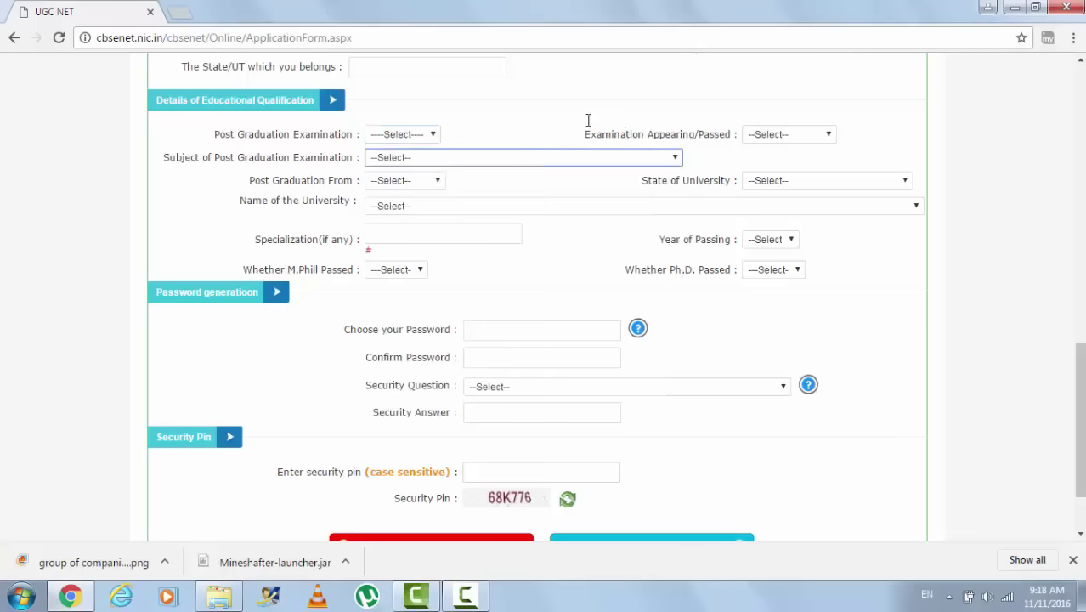
Step: Browse the degrees offered for Examination Appearing/Passed, from Acharya through to Others
click(789, 138)
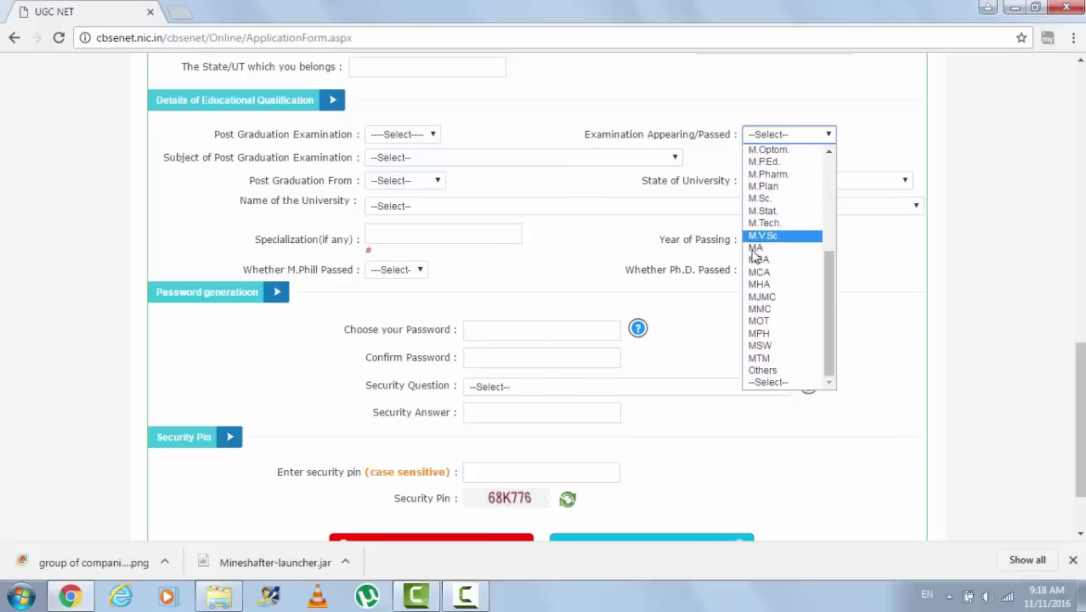
scroll(782, 272, up, 5)
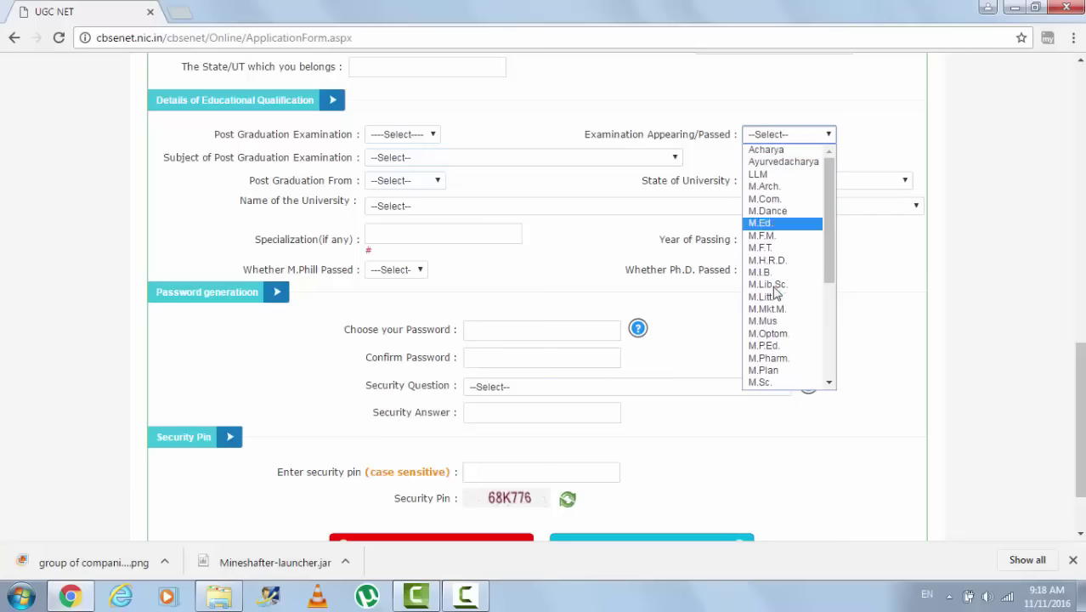
scroll(769, 297, down, 5)
scroll(768, 301, up, 5)
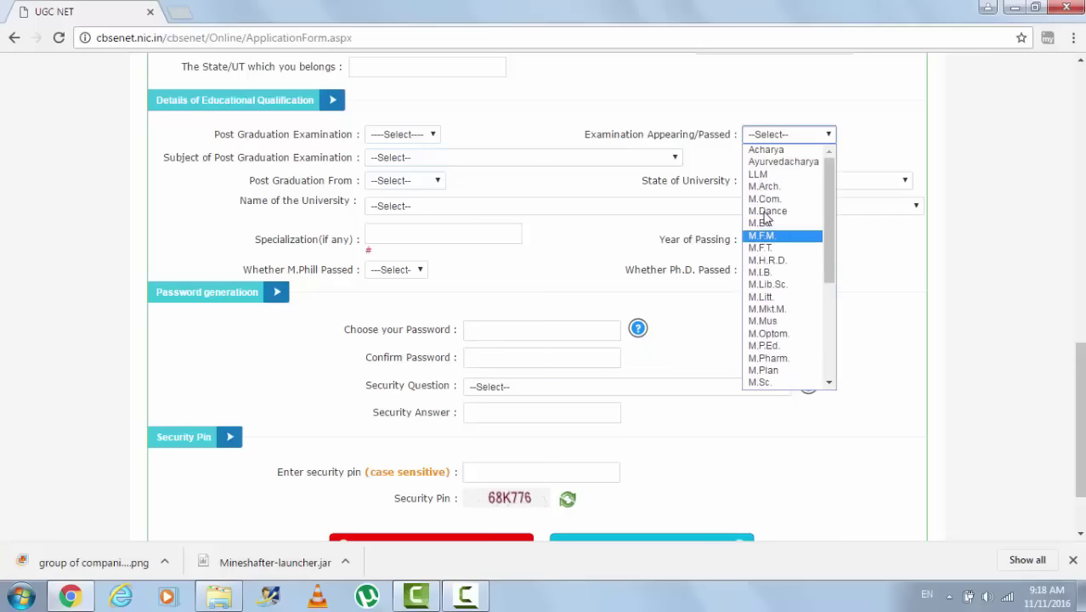
drag(587, 134, 735, 129)
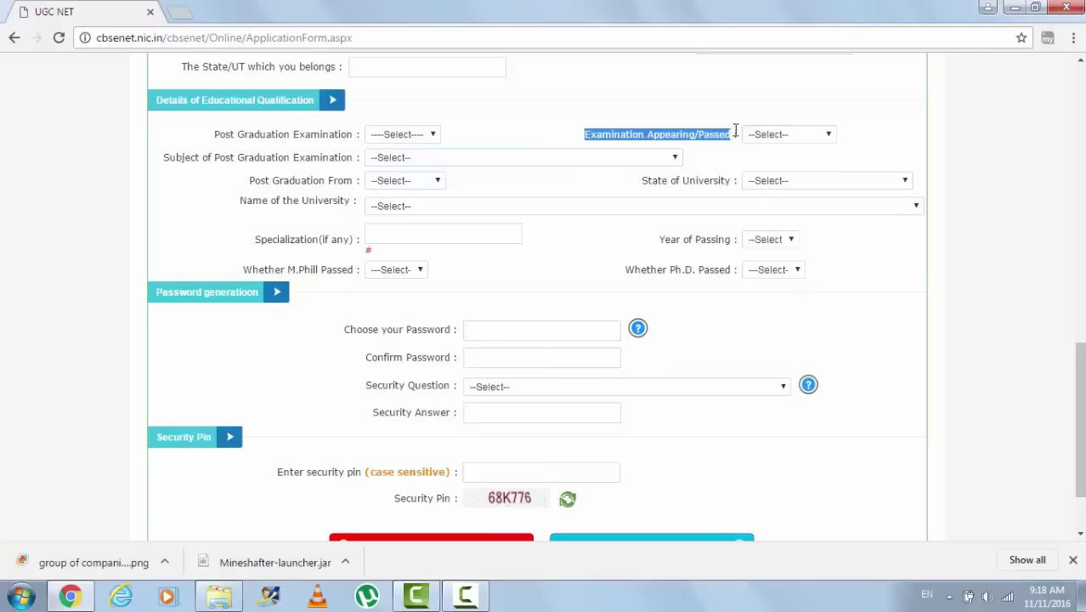
click(692, 133)
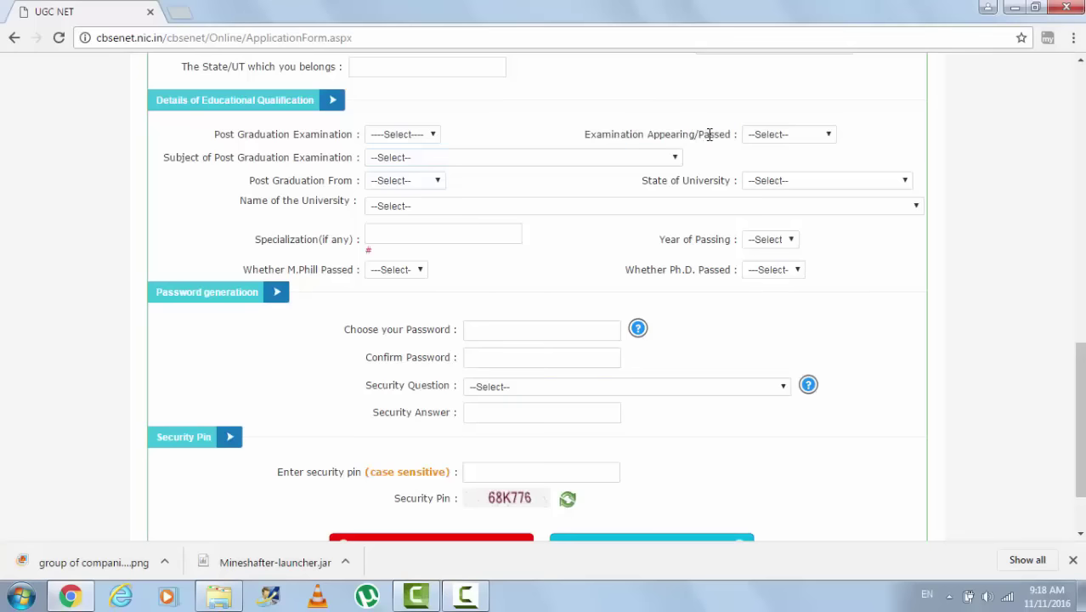
click(777, 137)
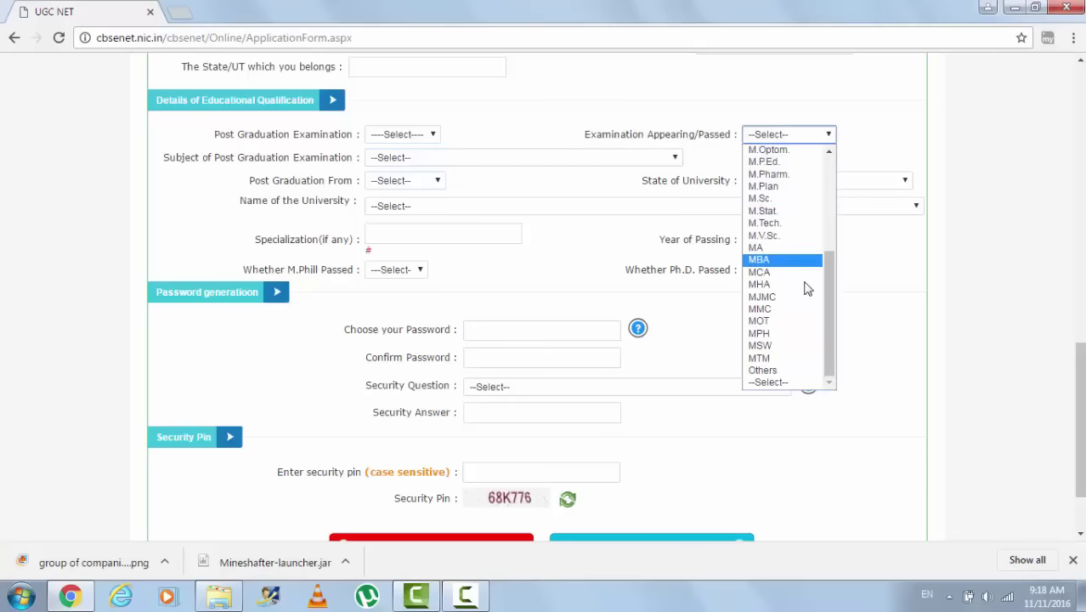
scroll(831, 180, down, 3)
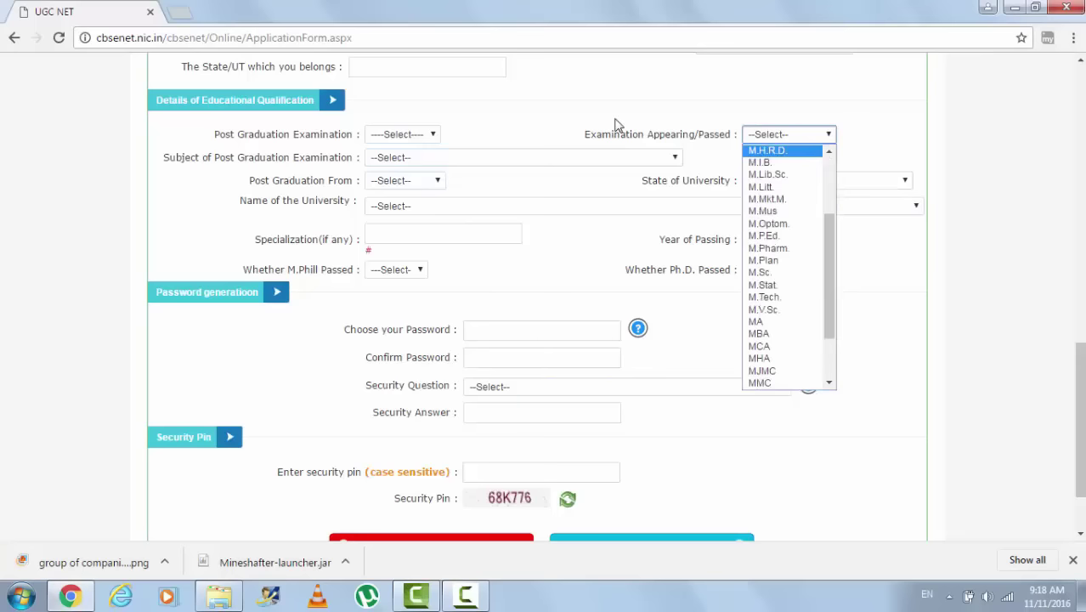
click(599, 133)
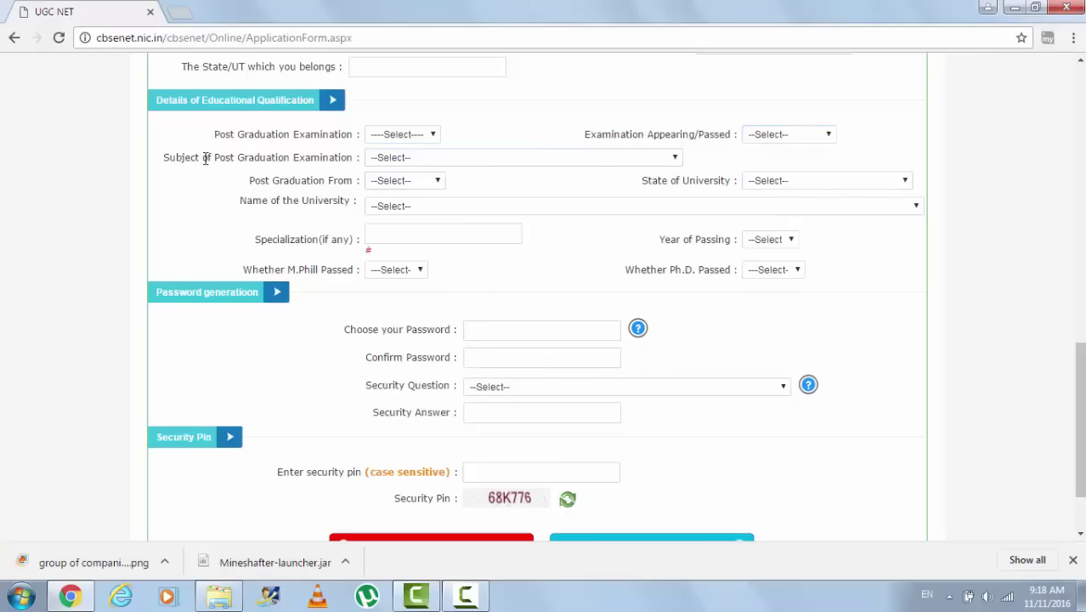
Step: Revisit the Subject of Post Graduation Examination field and check the choices for Post Graduation From
drag(182, 162, 432, 156)
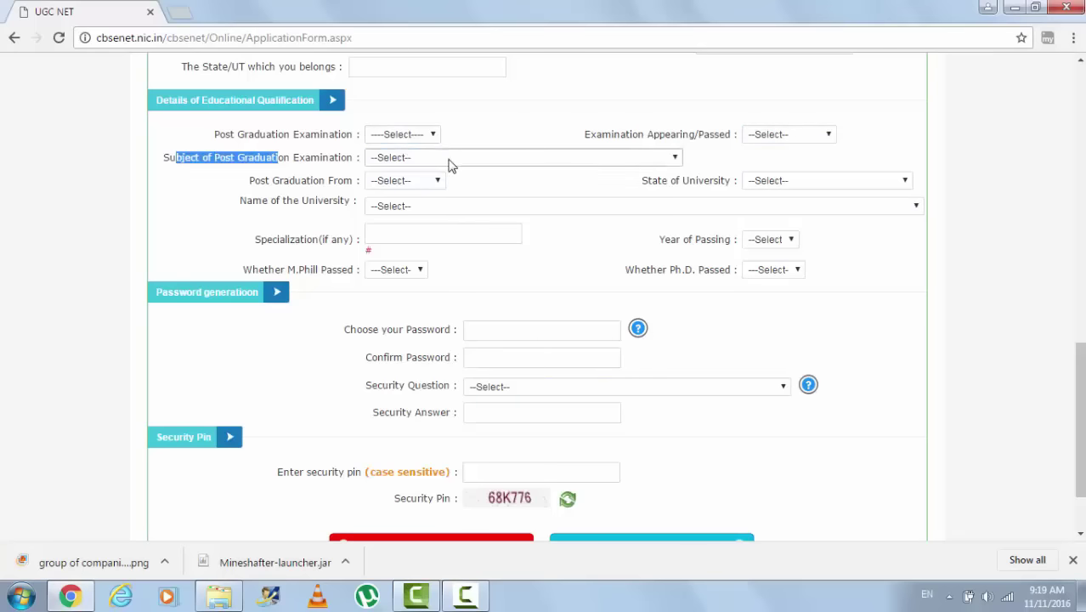
double_click(449, 162)
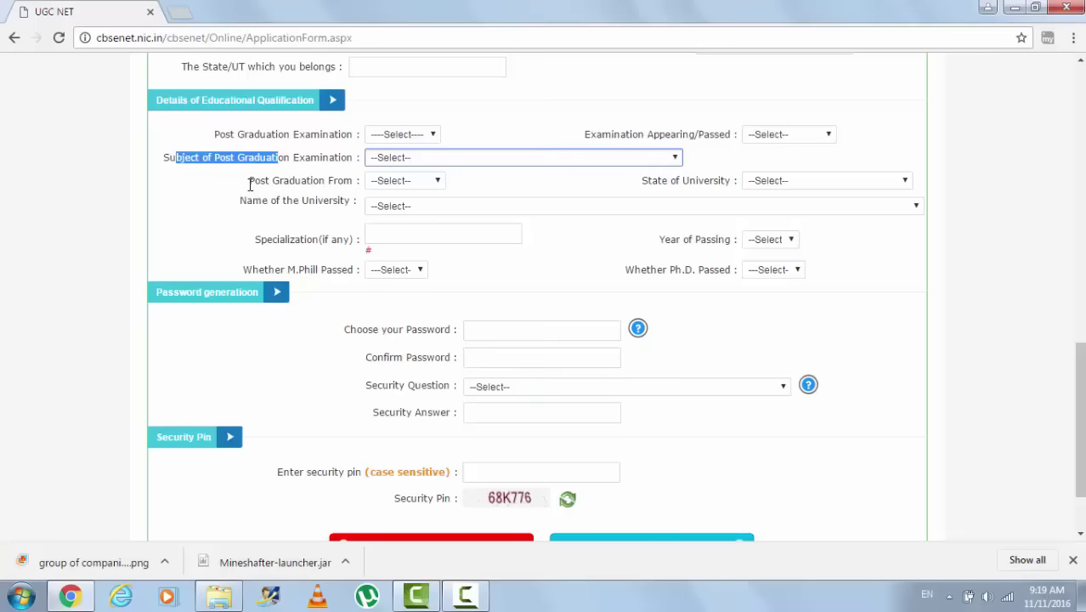
drag(249, 180, 405, 182)
click(404, 183)
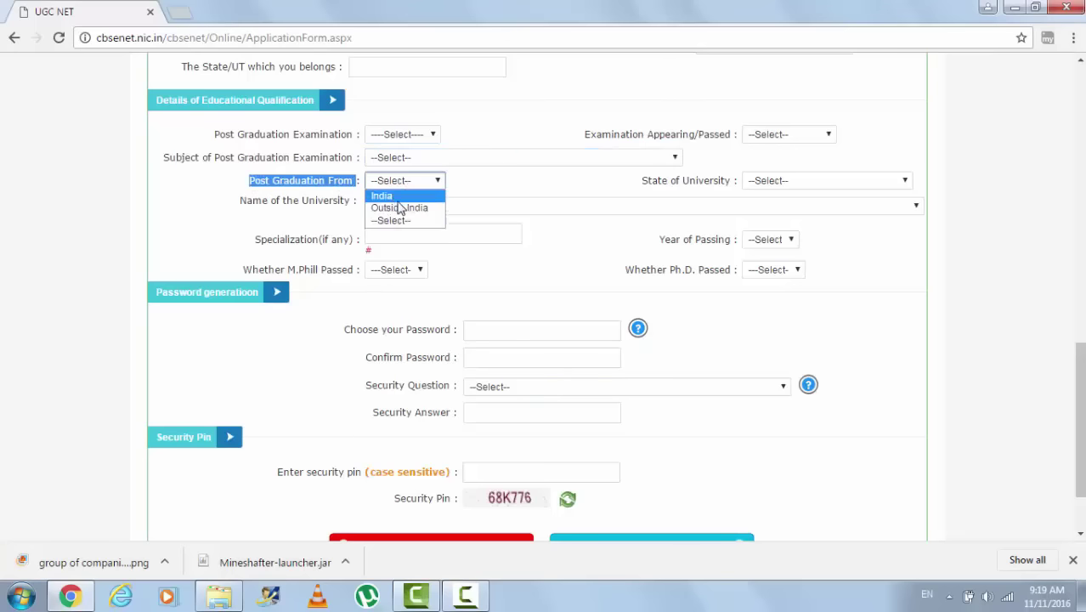
click(325, 197)
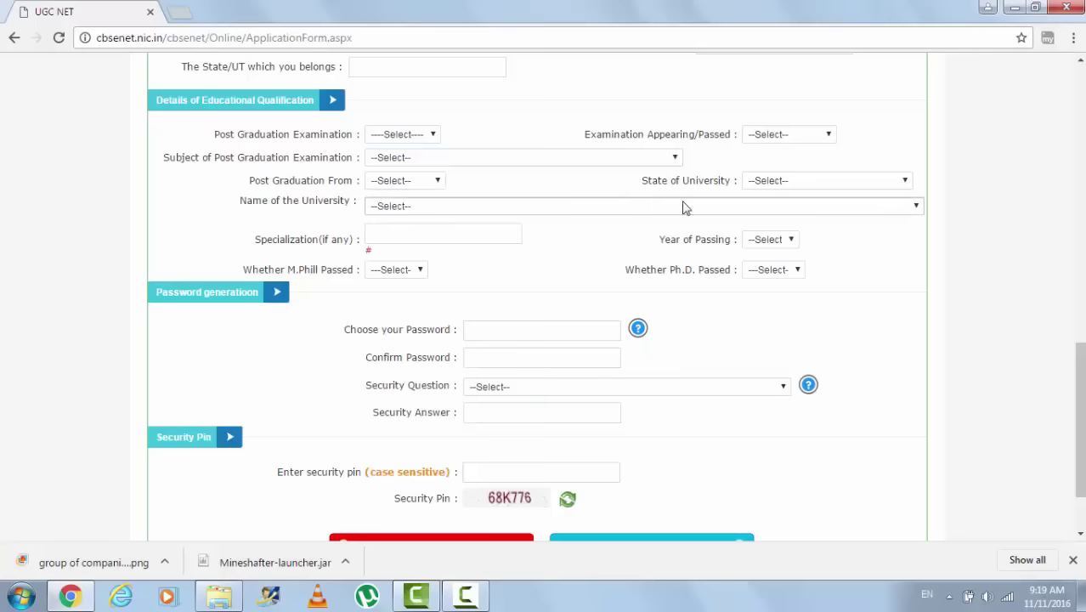
Step: Review the choices for State of University and Name of the University
click(778, 186)
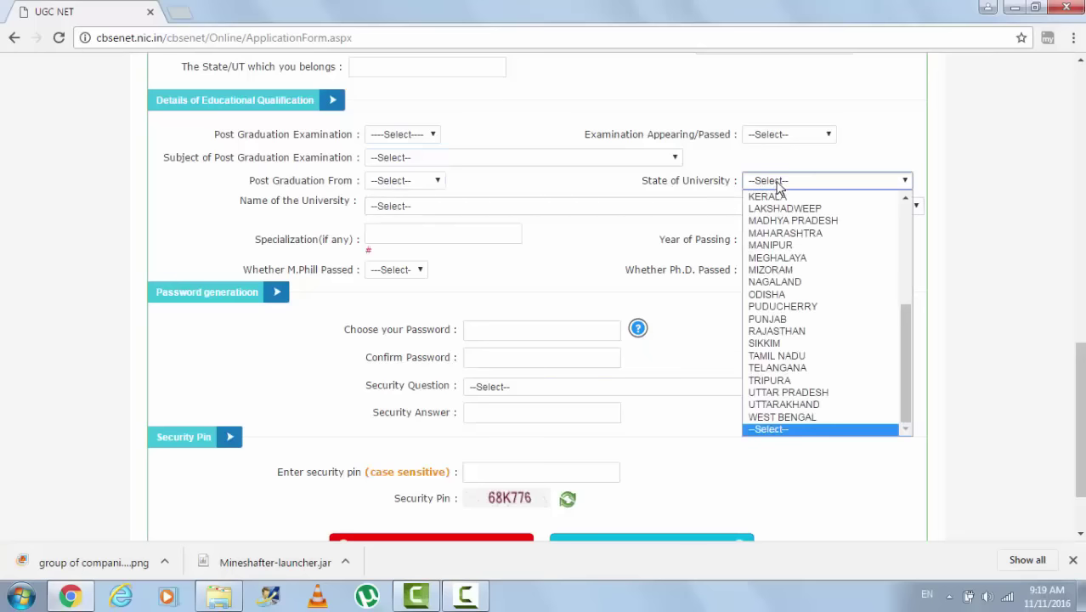
click(778, 185)
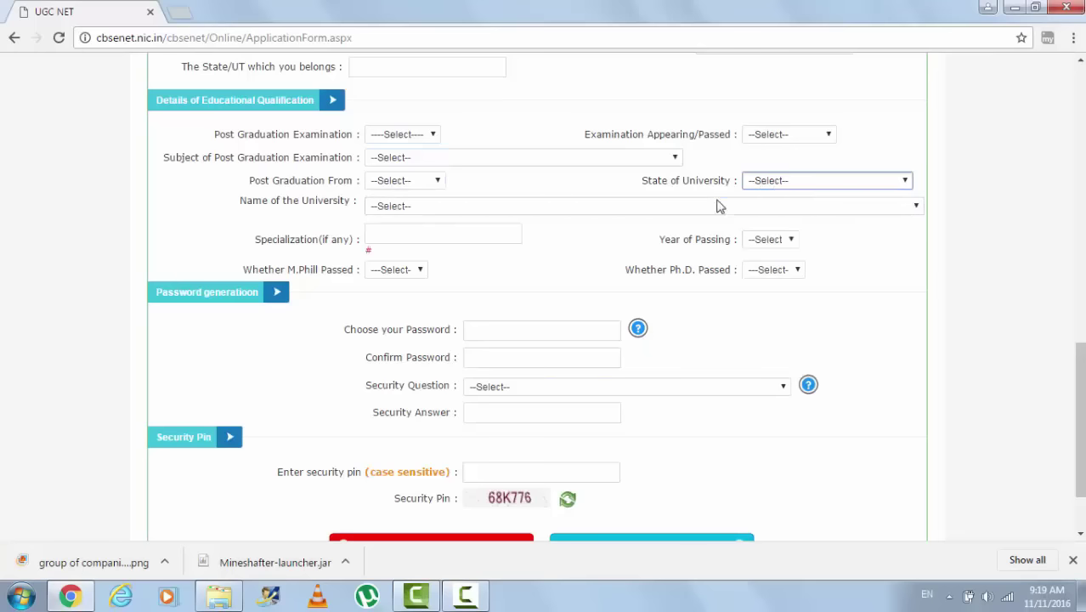
click(451, 211)
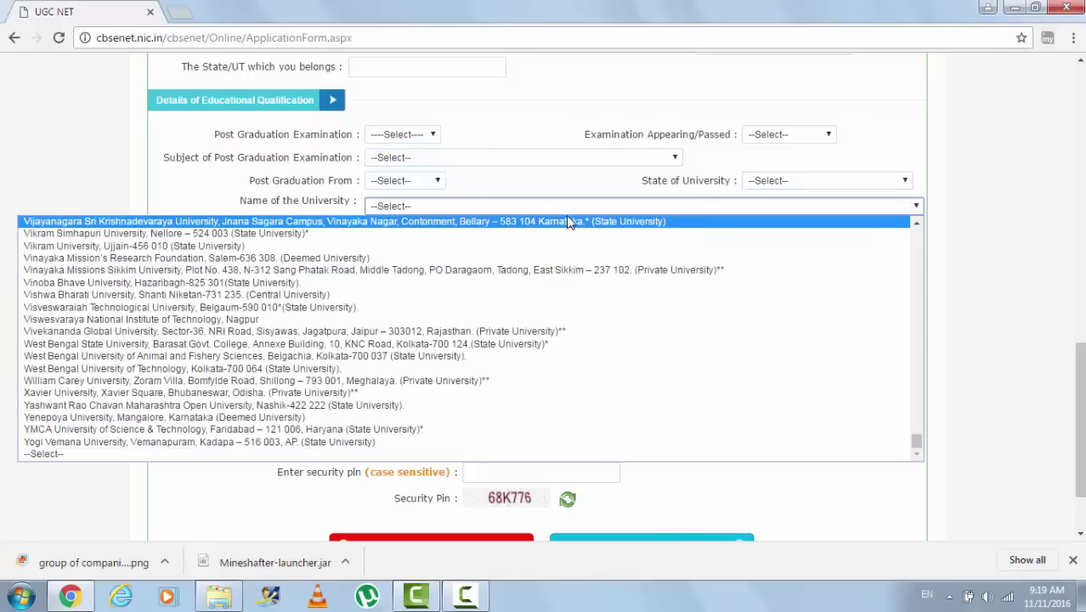
click(625, 211)
click(767, 183)
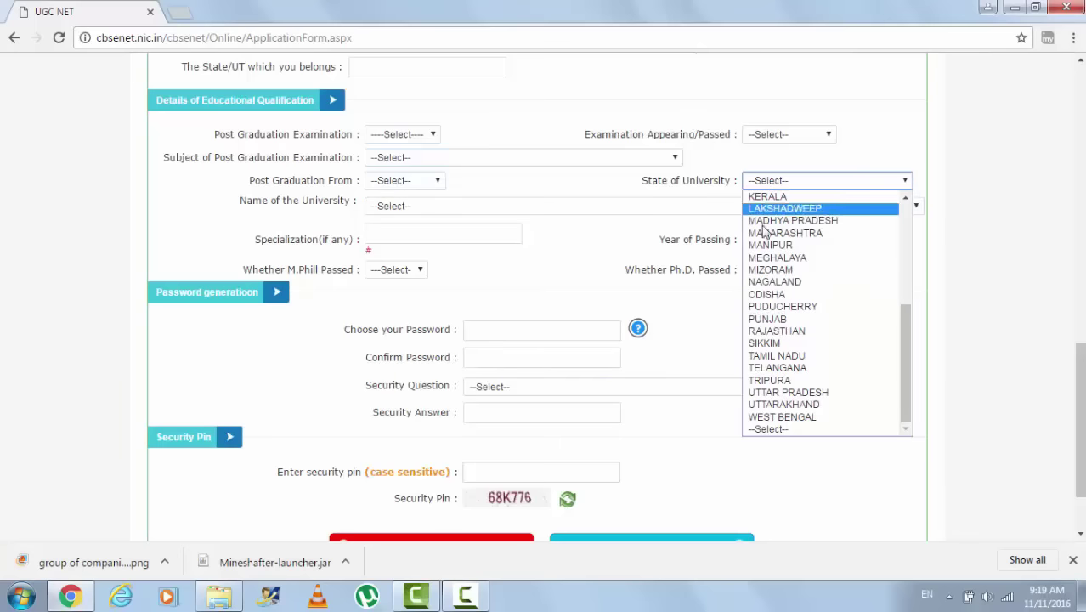
click(566, 239)
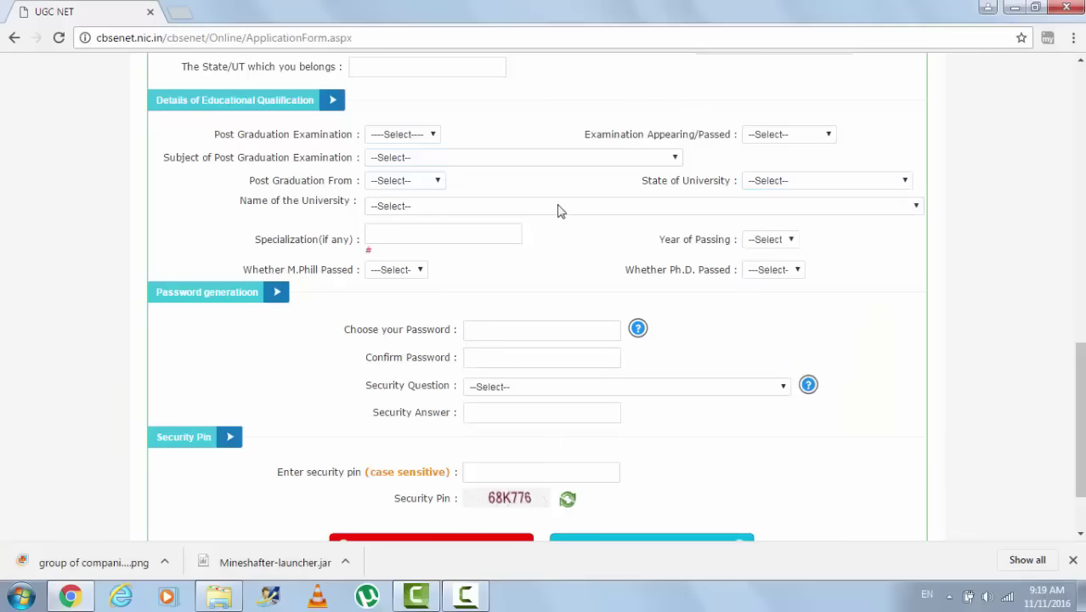
click(481, 214)
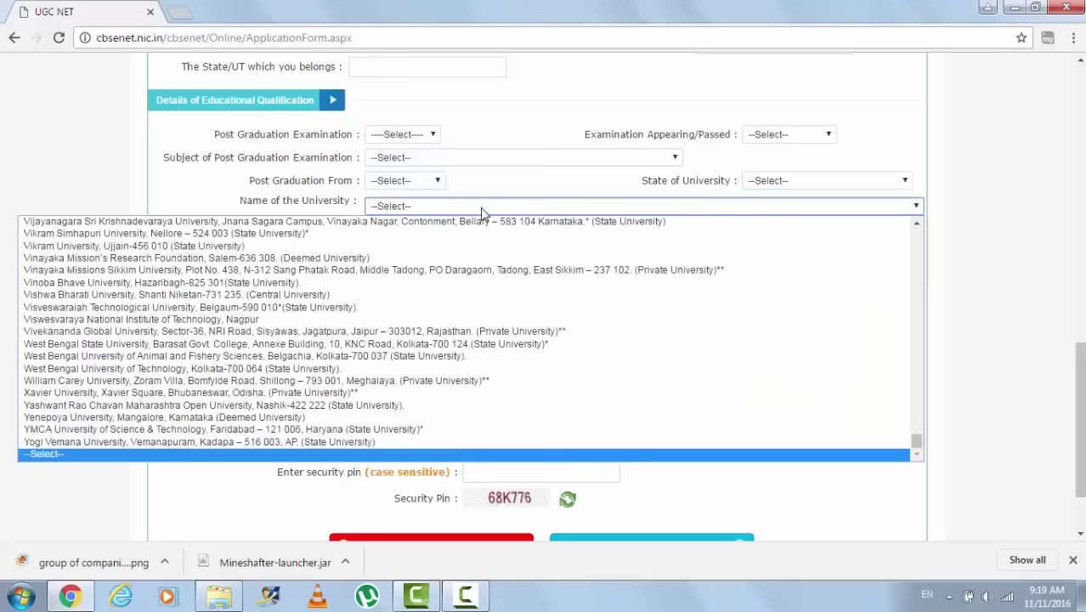
click(502, 213)
Step: Check the Specialization (if any) field and the choices for Year of Passing
scroll(520, 289, down, 1)
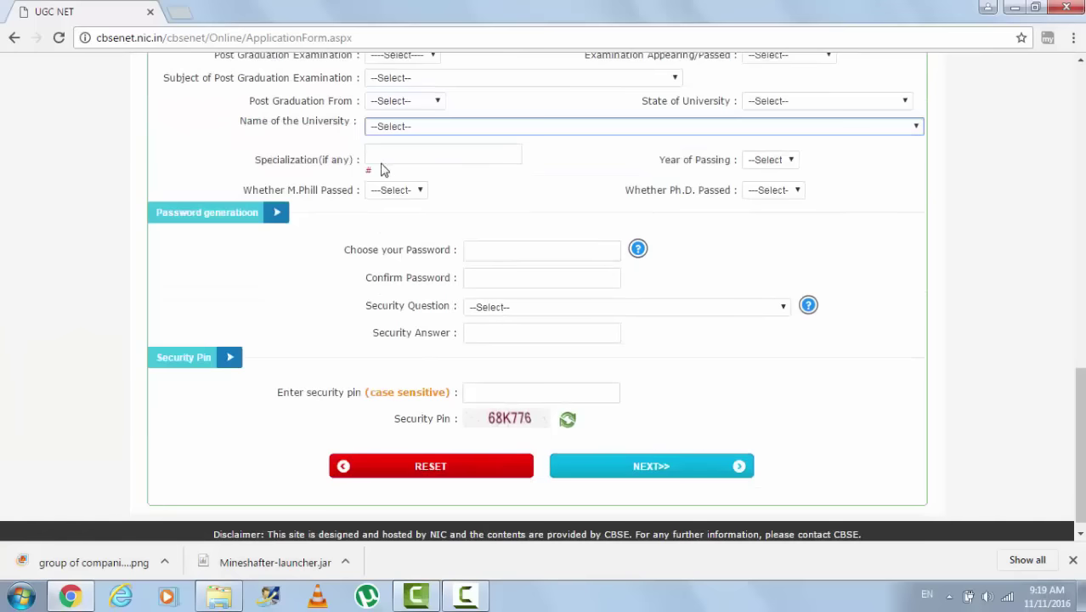
drag(254, 160, 358, 156)
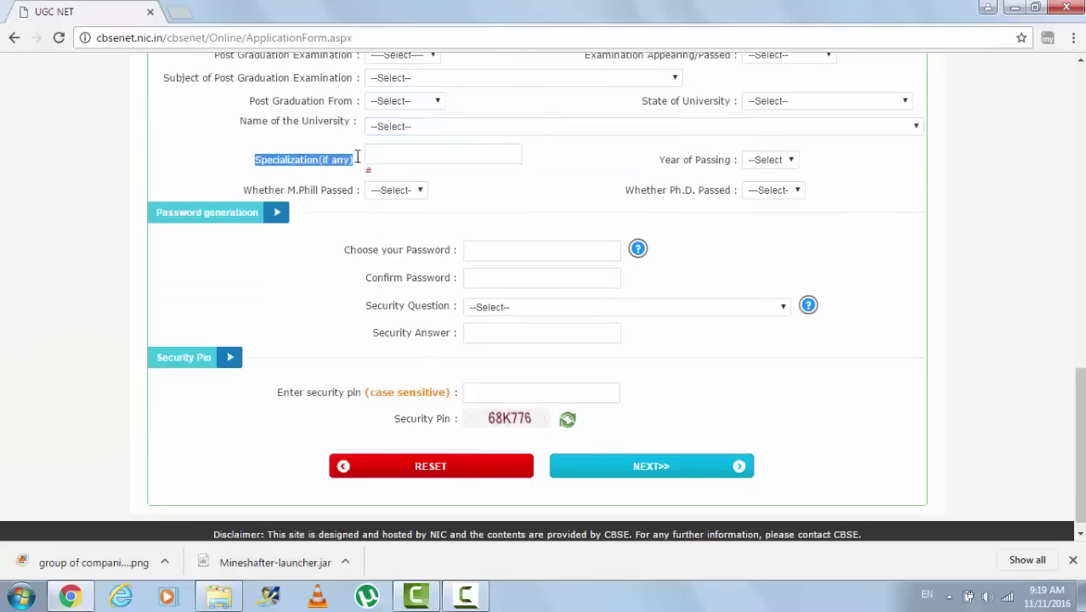
click(360, 162)
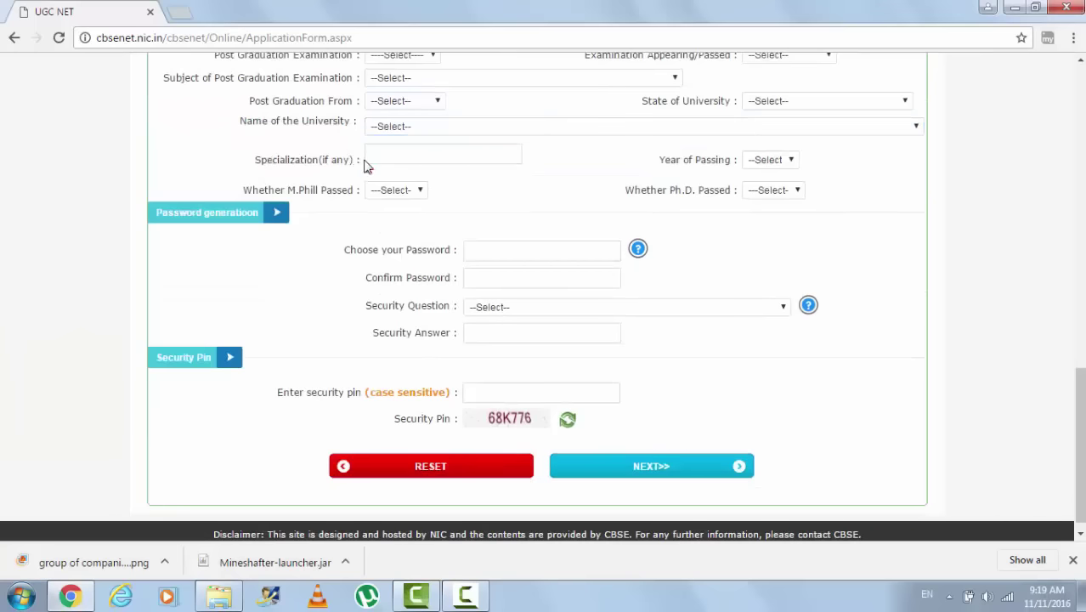
click(439, 153)
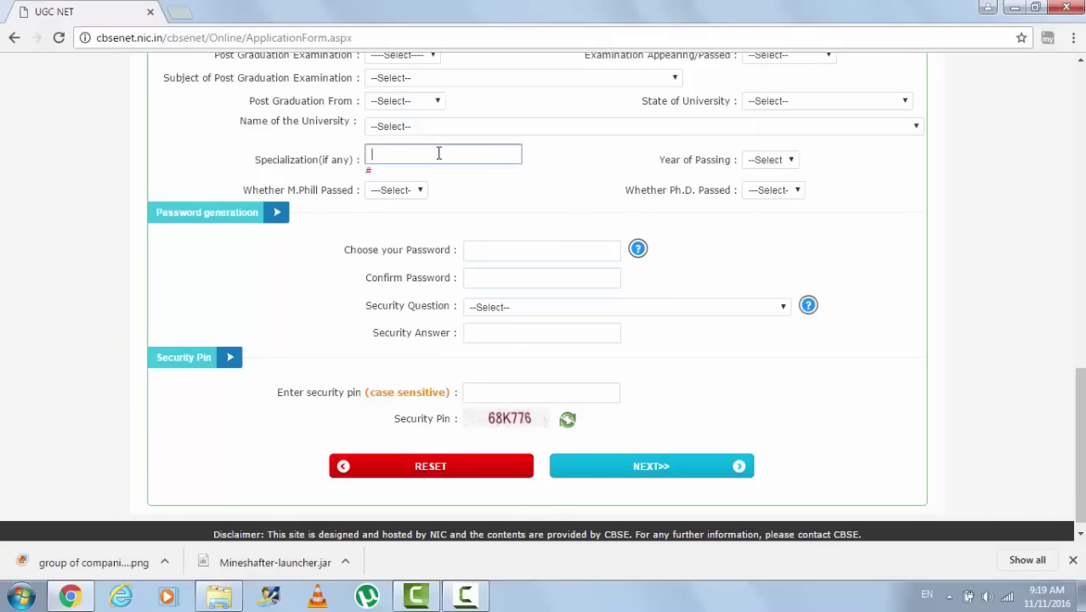
click(775, 163)
click(775, 164)
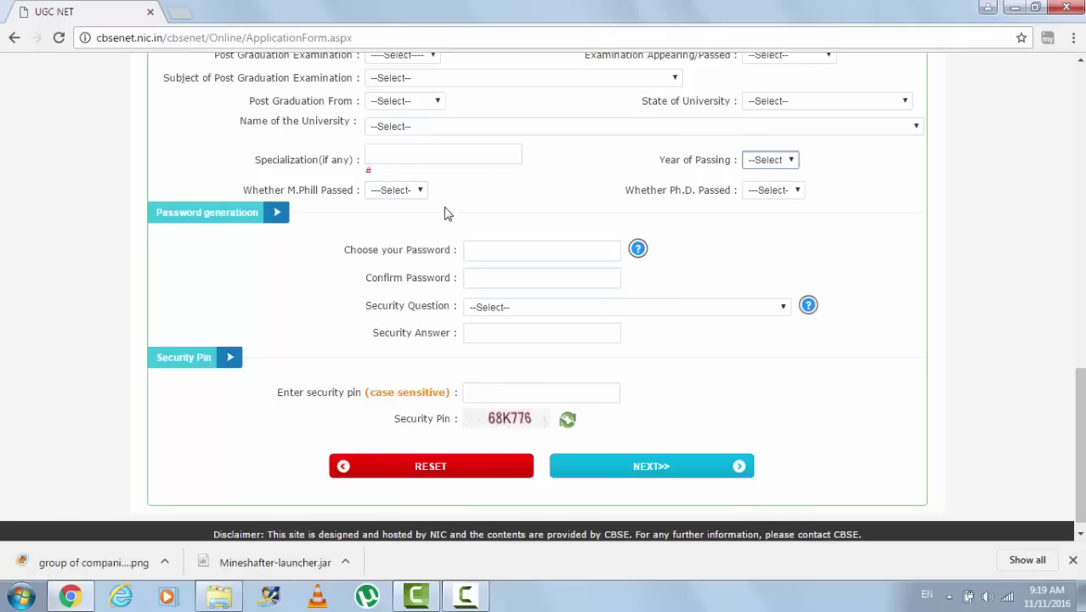
click(502, 204)
Step: Review the choices for Whether M.Phill Passed and Whether Ph.D. Passed
scroll(425, 195, down, 1)
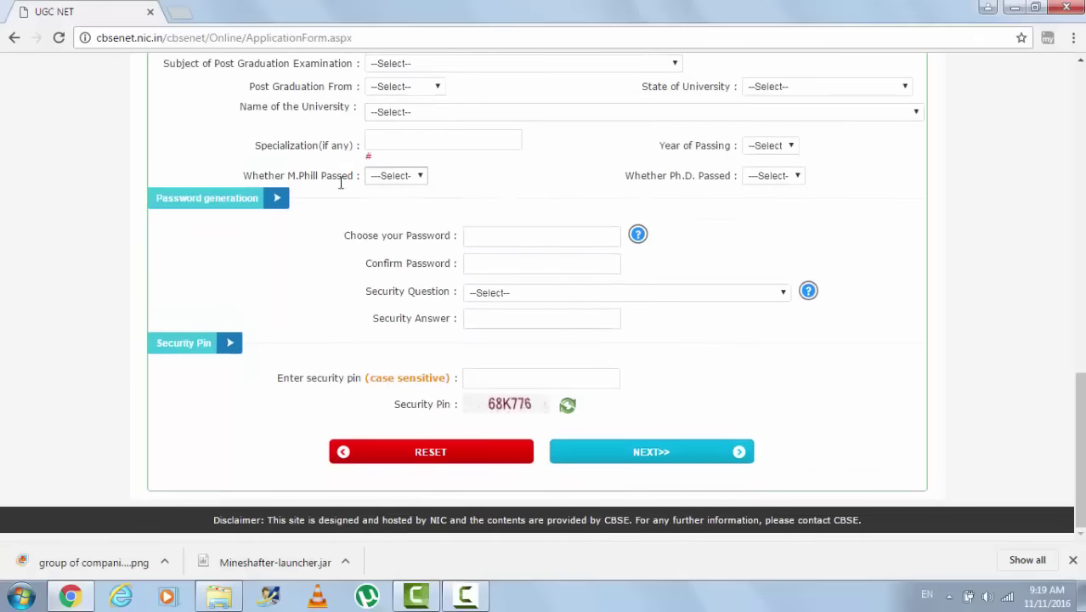
drag(247, 178, 352, 179)
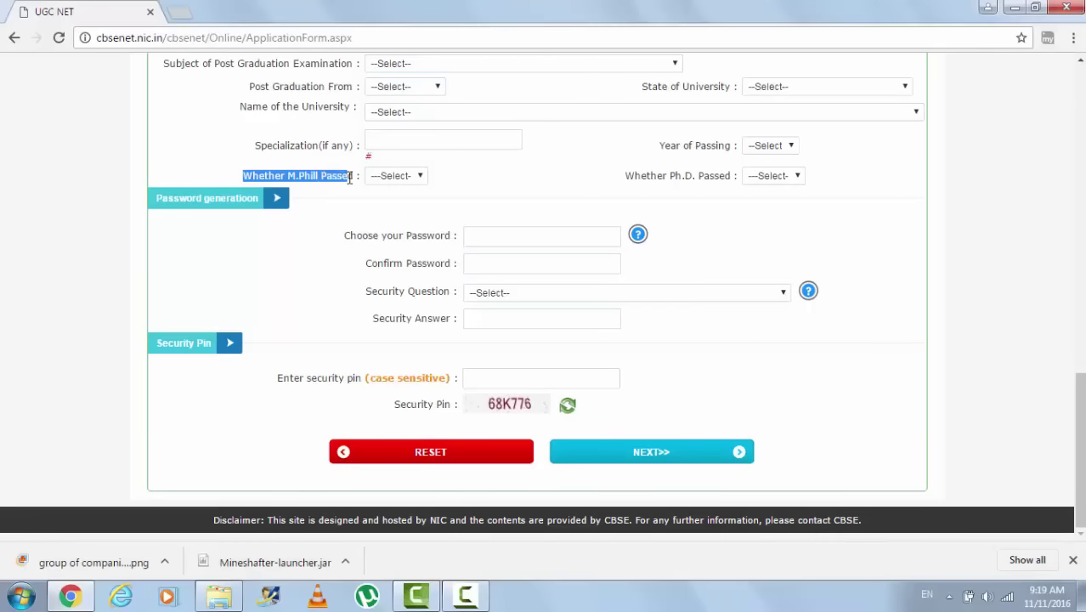
click(379, 178)
click(402, 179)
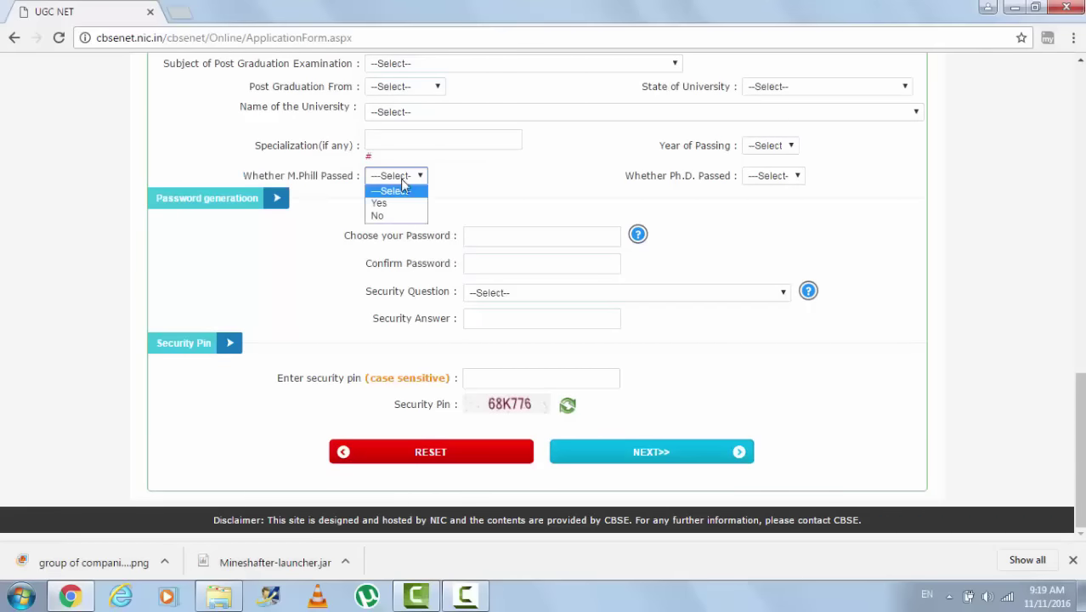
click(450, 203)
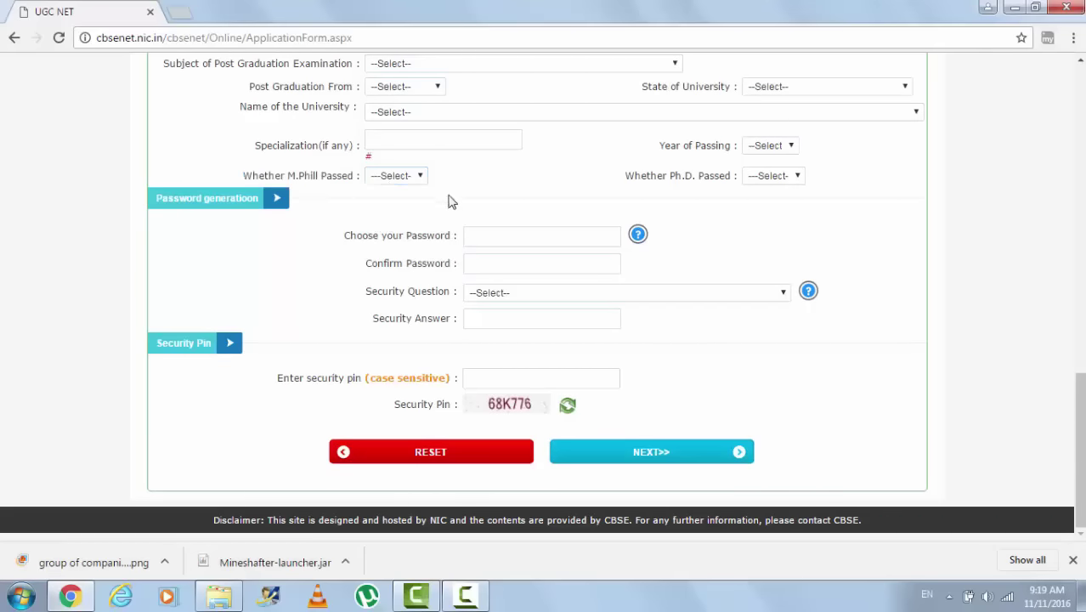
drag(628, 178, 724, 177)
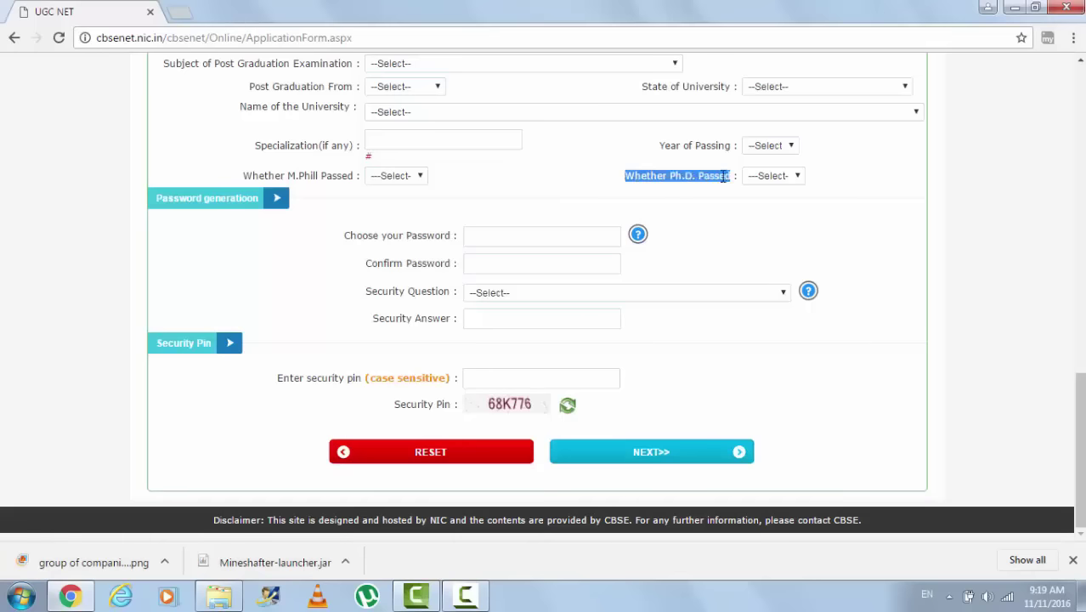
click(779, 180)
click(770, 211)
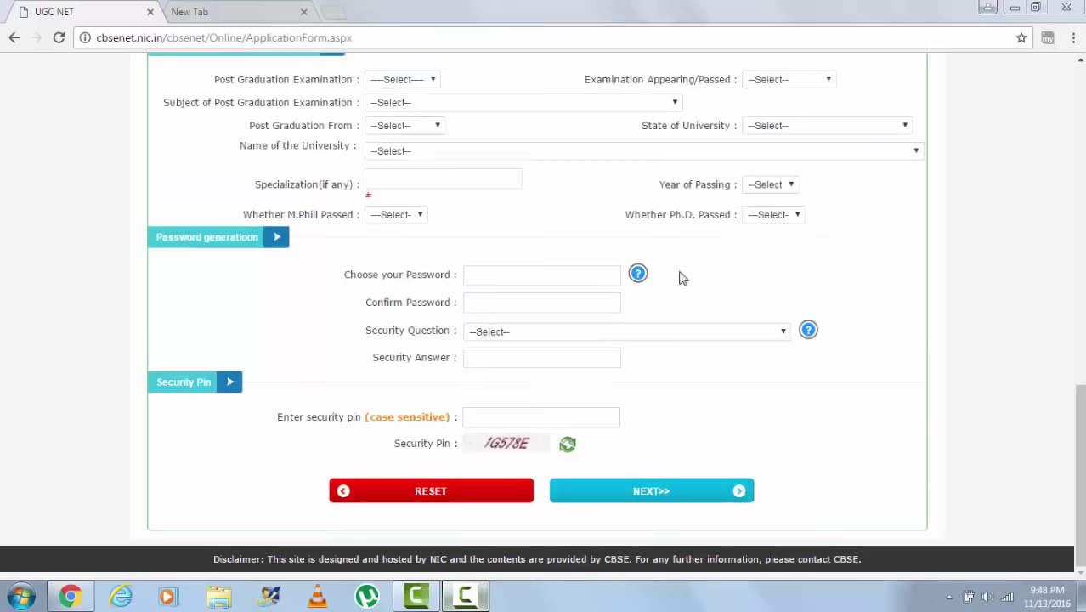
Step: Display the password requirements for Choose your Password and read the rule on password length
click(538, 277)
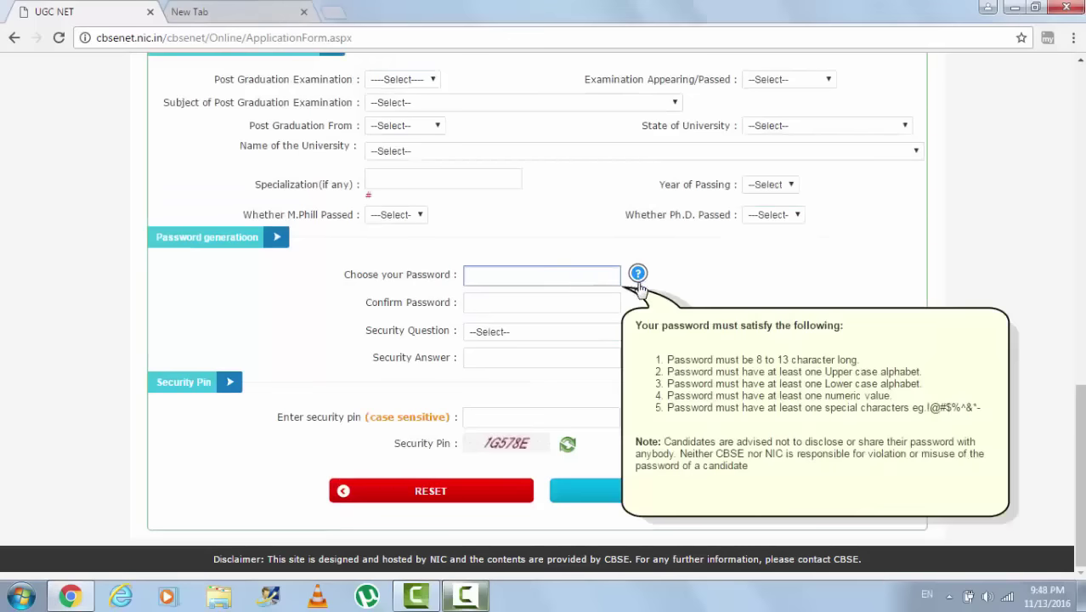
drag(636, 329, 983, 459)
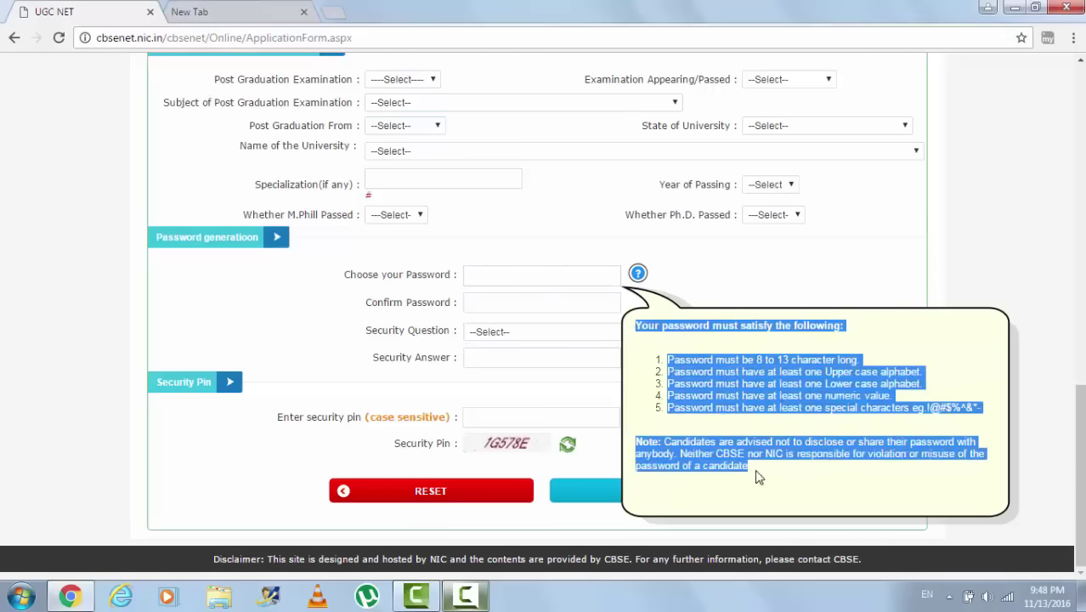
click(704, 404)
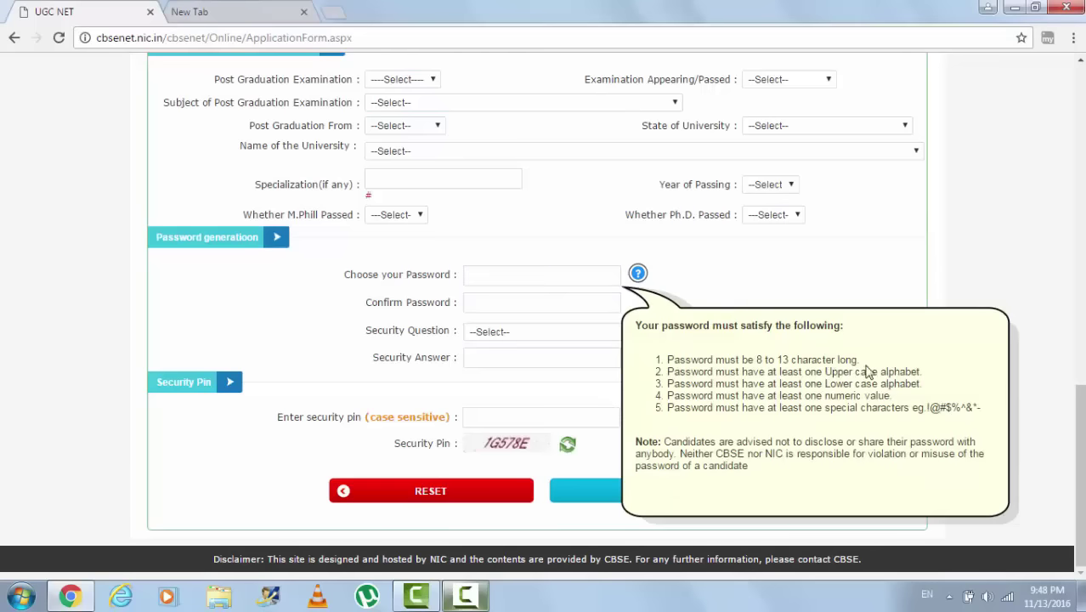
mouse_move(859, 359)
mouse_down()
mouse_move(671, 359)
mouse_move(868, 360)
mouse_up()
click(670, 363)
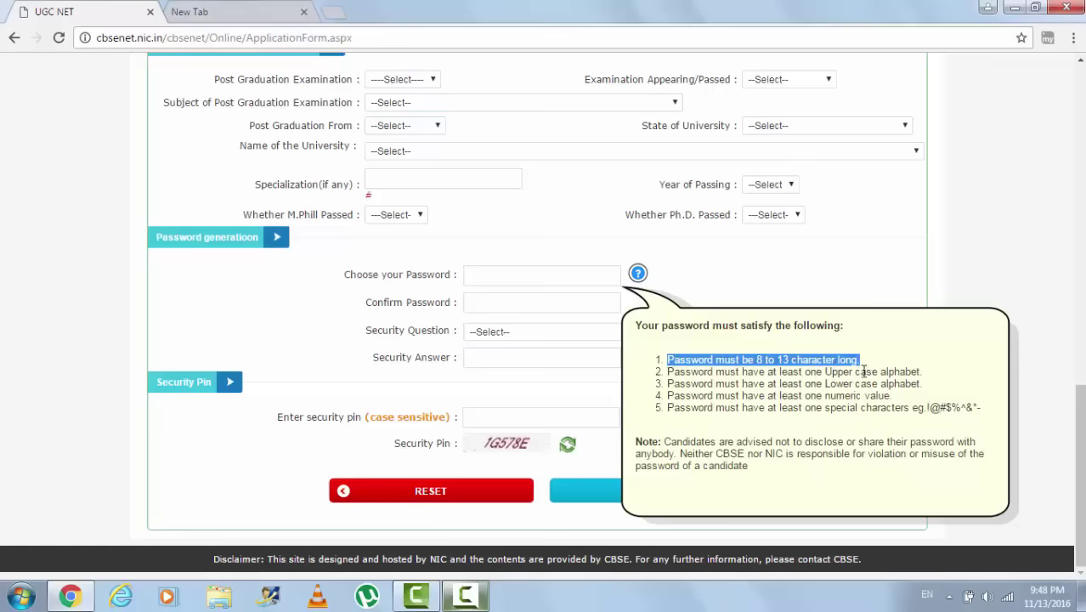
click(725, 399)
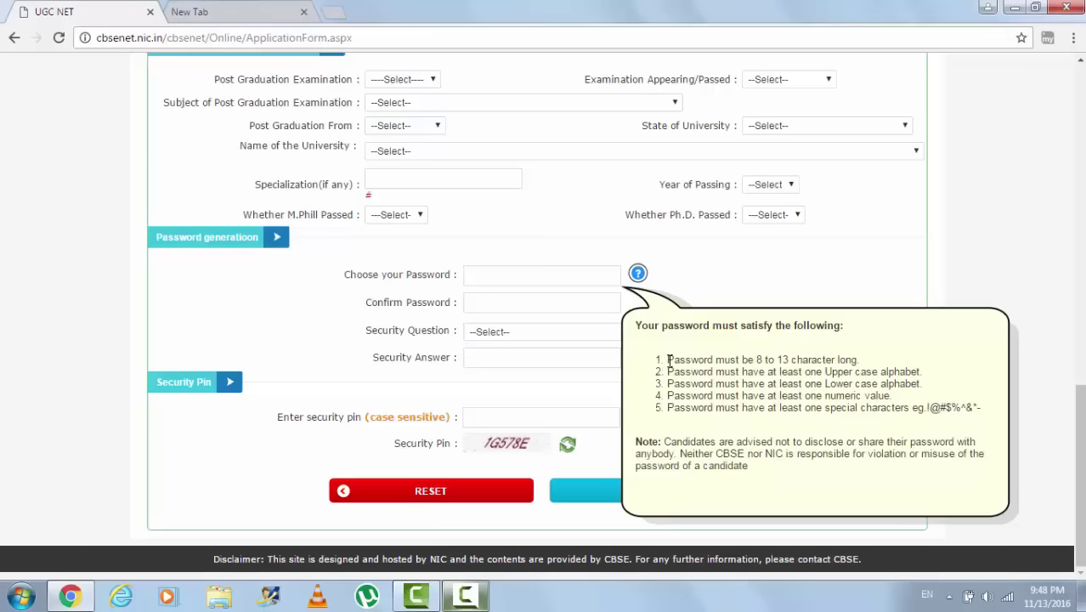
drag(670, 361, 865, 359)
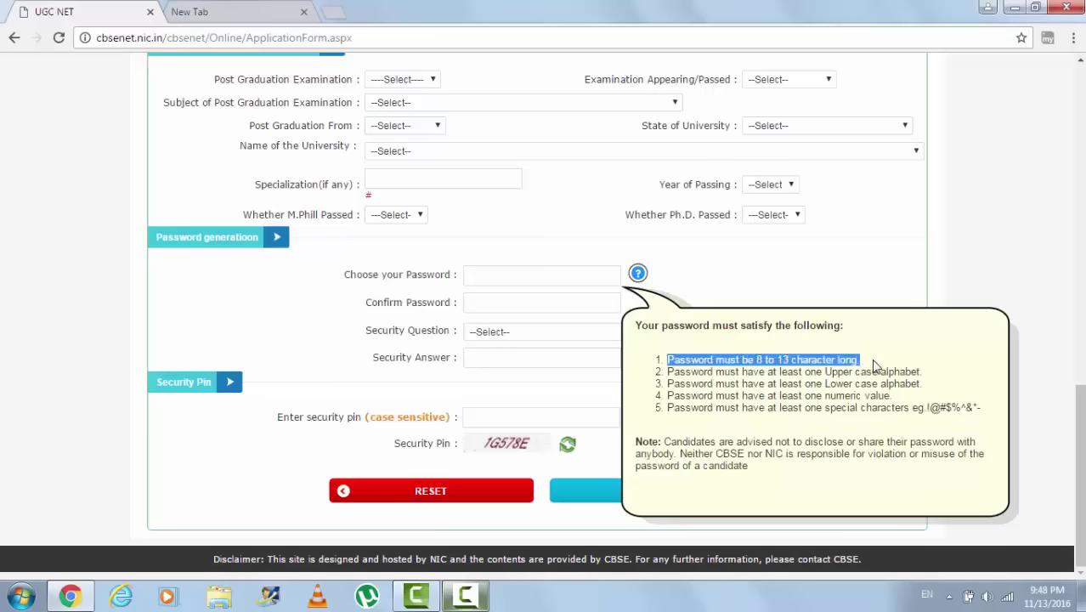
Step: Read the password rules on upper case, lower case, numeric and special characters
click(633, 374)
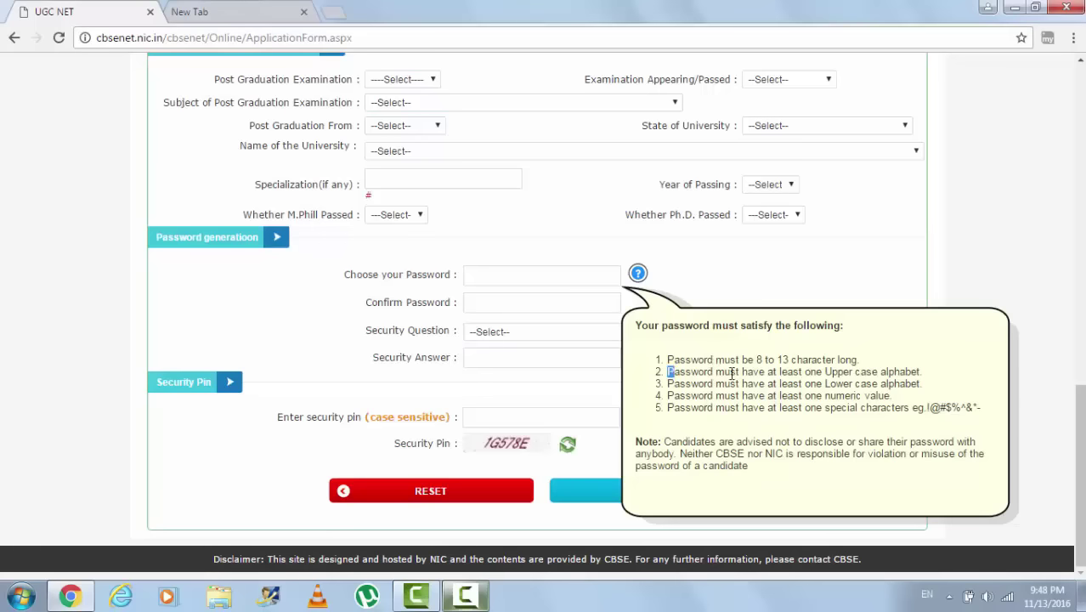
drag(731, 374, 924, 374)
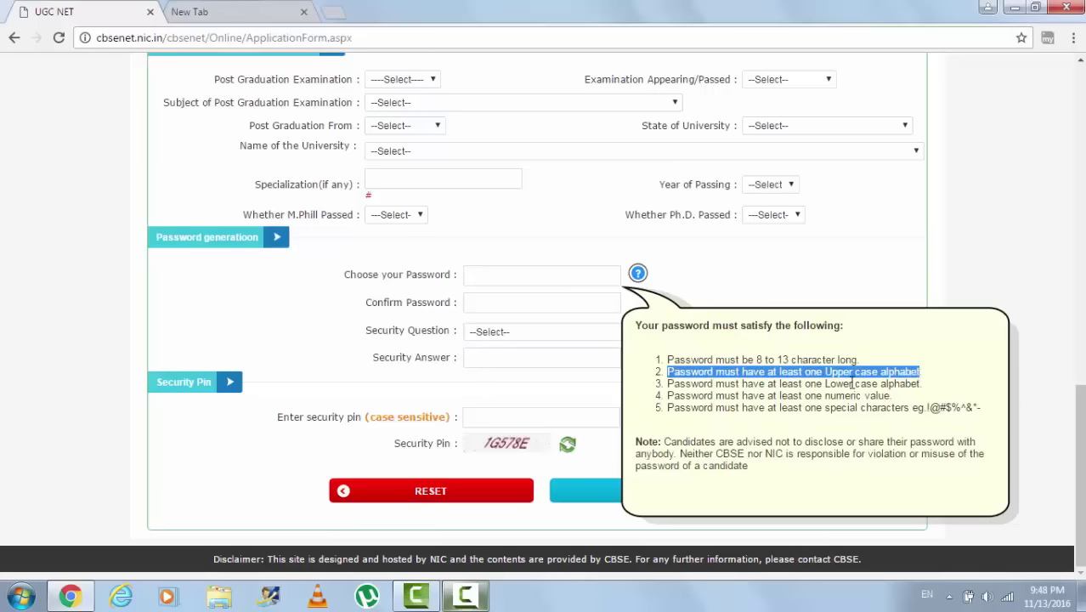
click(802, 388)
drag(673, 387, 858, 384)
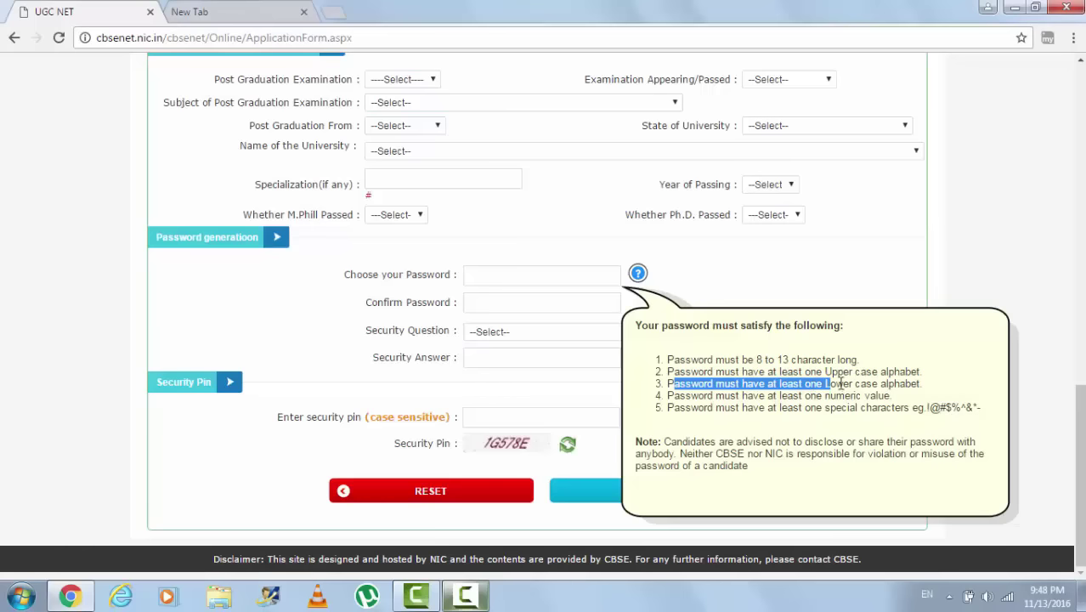
click(877, 384)
drag(919, 384, 778, 385)
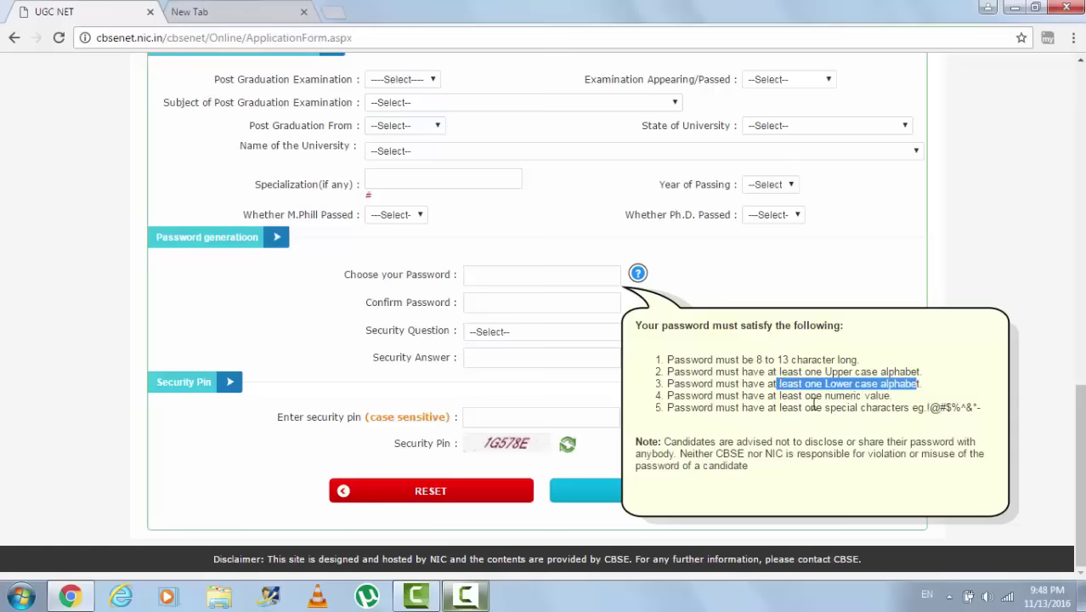
drag(703, 396, 892, 396)
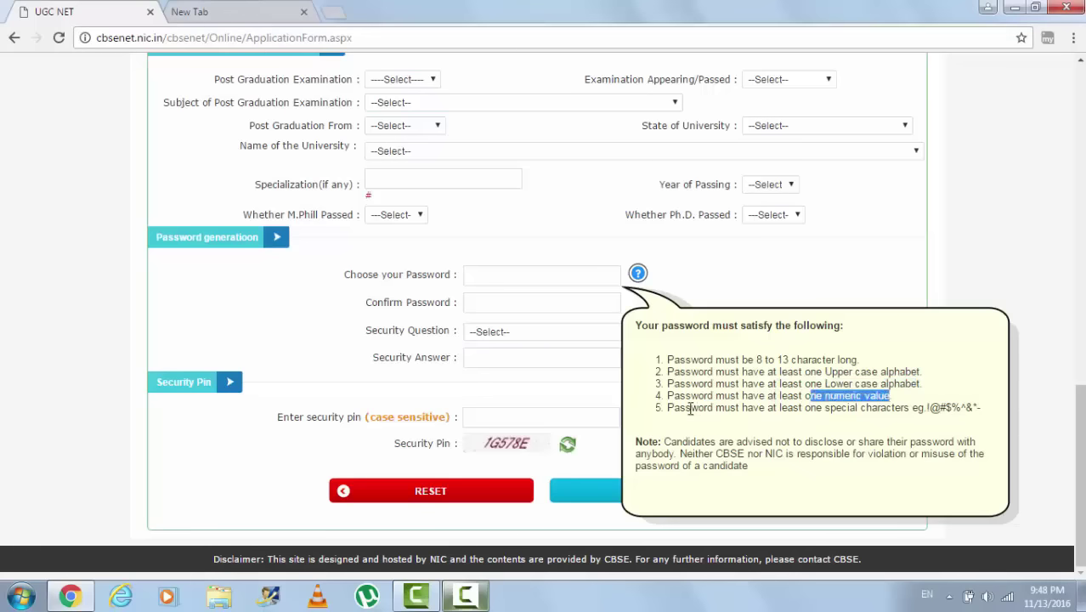
drag(690, 409, 984, 408)
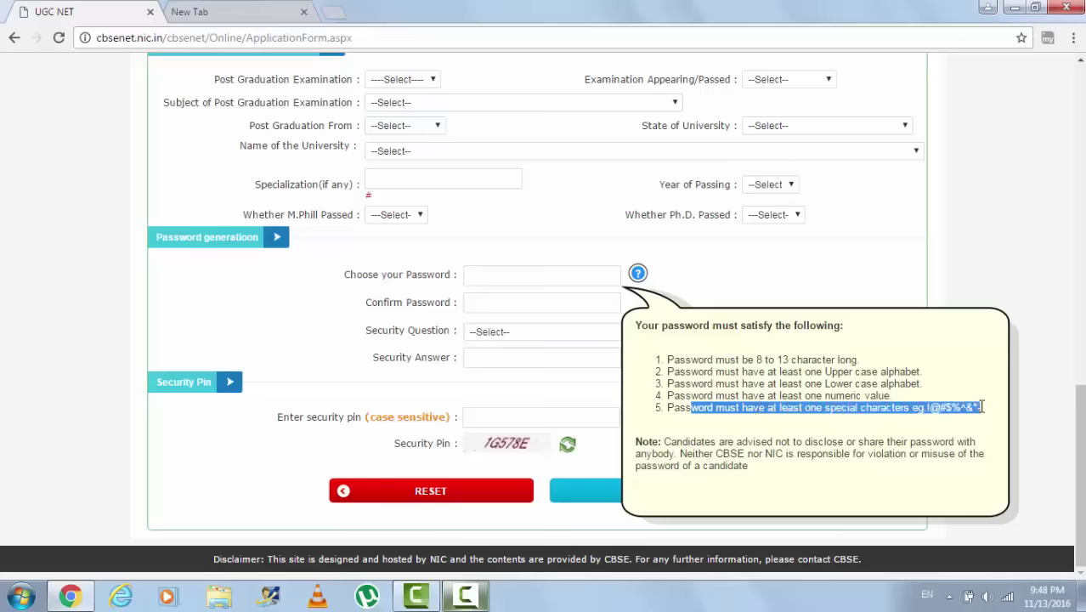
click(850, 407)
drag(657, 367, 965, 433)
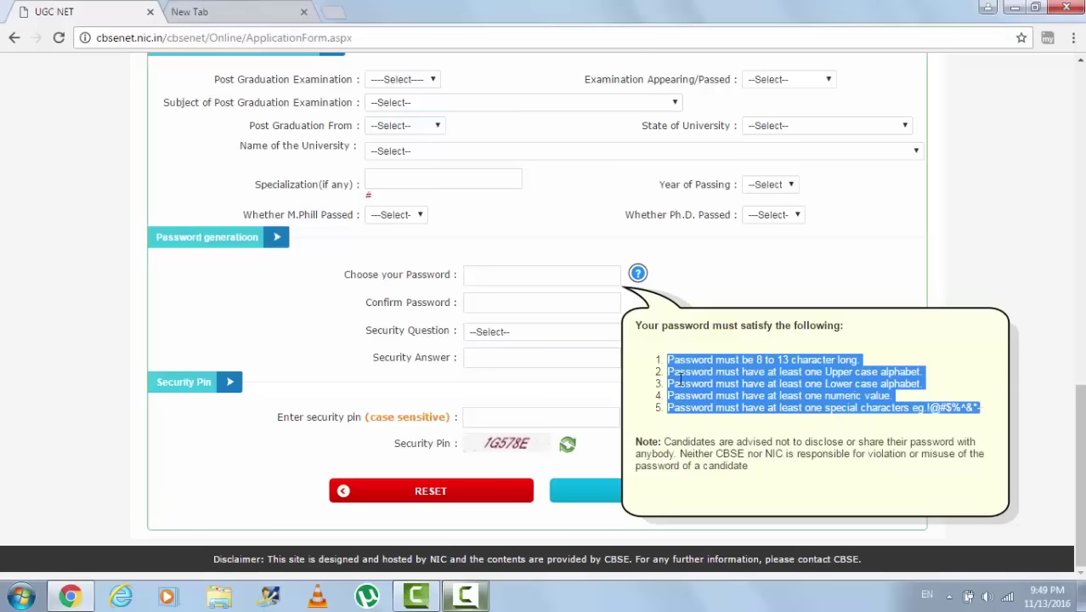
drag(674, 365, 984, 409)
click(707, 406)
Step: Go through the empty password and confirmation fields, the list of security questions and the Security Answer field
click(501, 277)
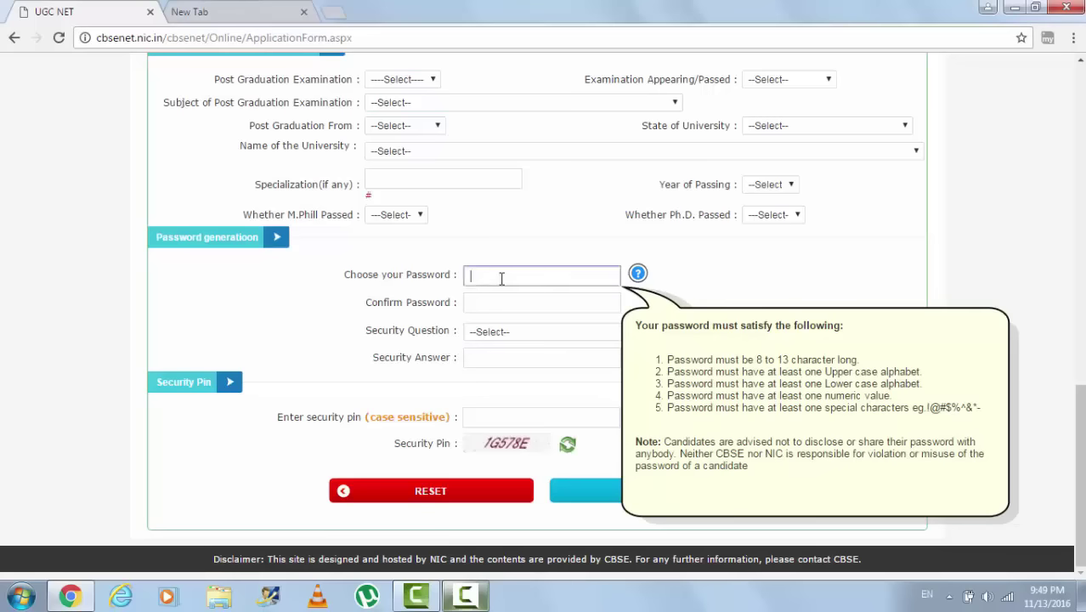
click(474, 303)
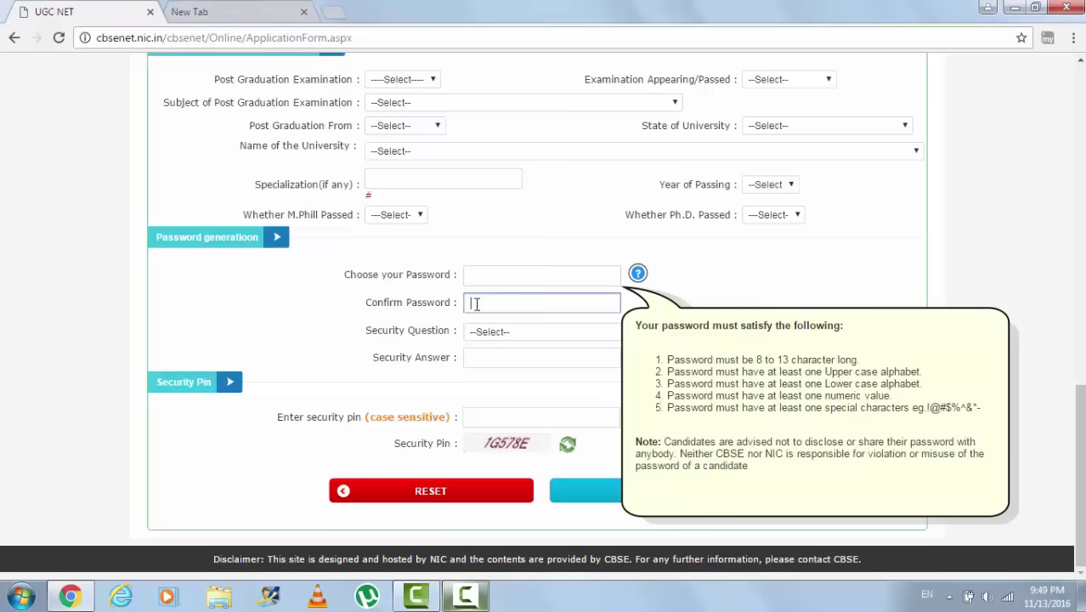
click(514, 334)
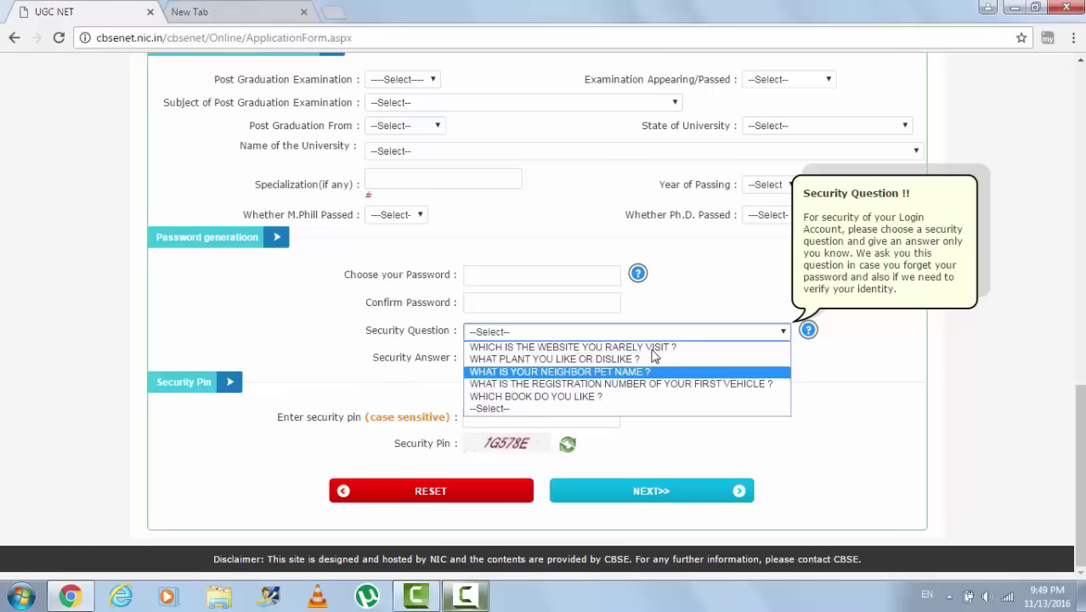
click(455, 397)
click(504, 357)
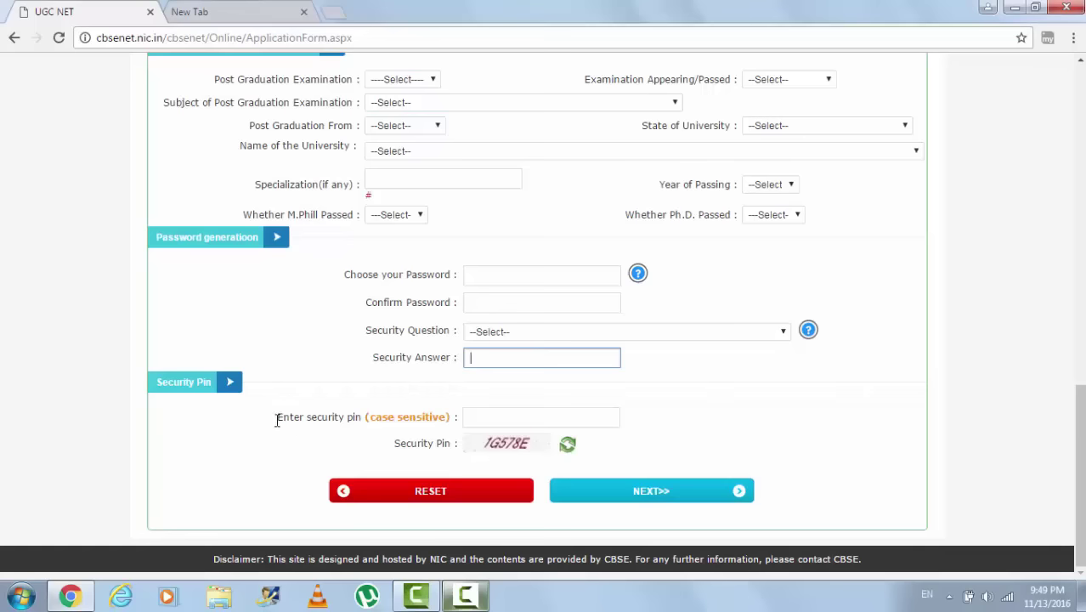
Step: Examine the case-sensitive security pin field and the Security Pin image below it
drag(276, 417, 458, 418)
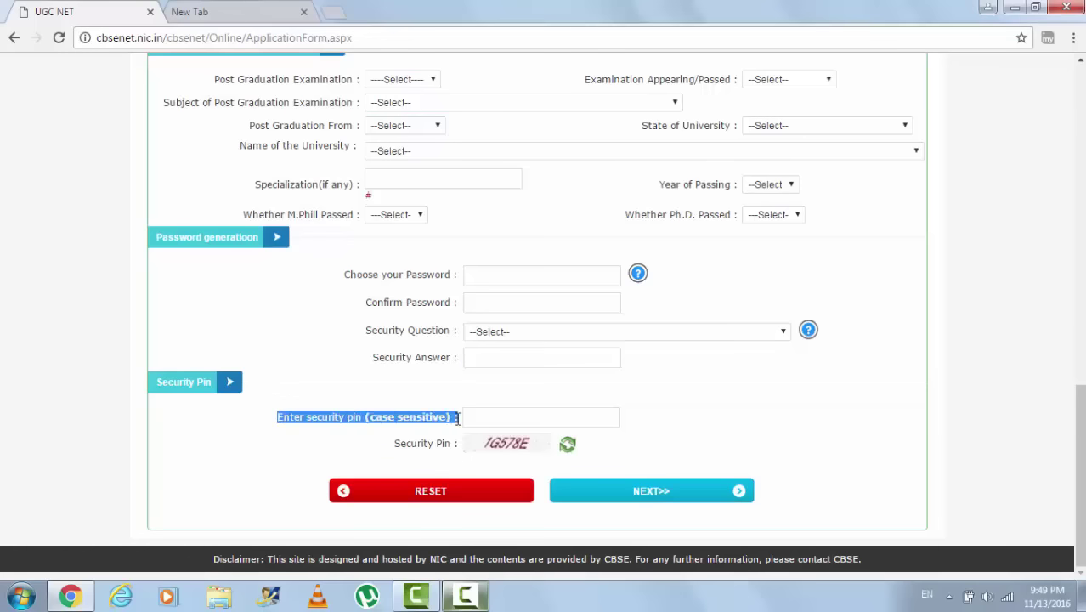
click(388, 440)
drag(396, 446, 482, 452)
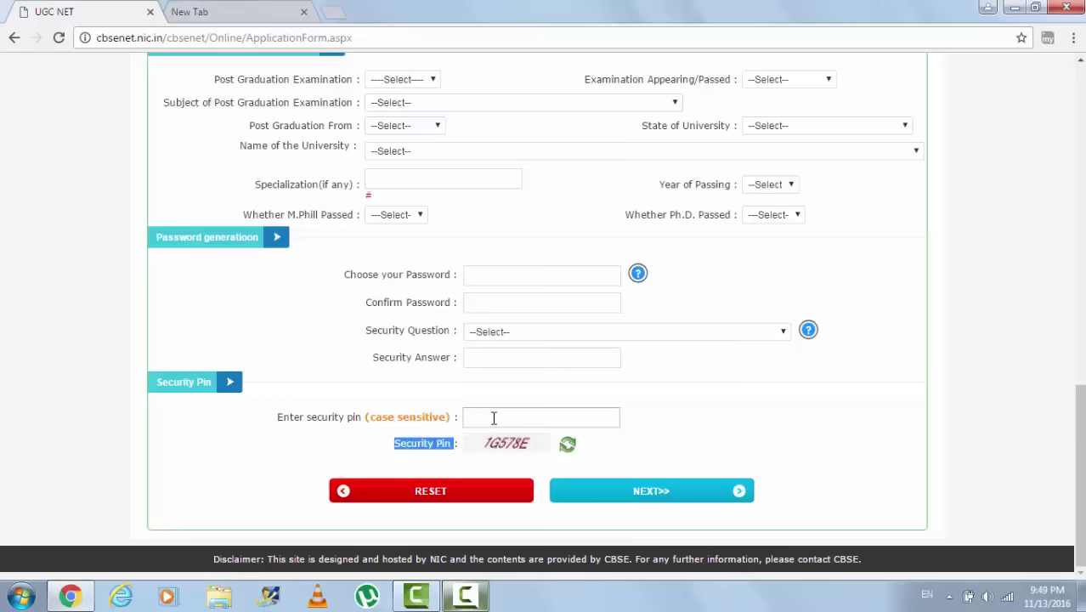
click(498, 417)
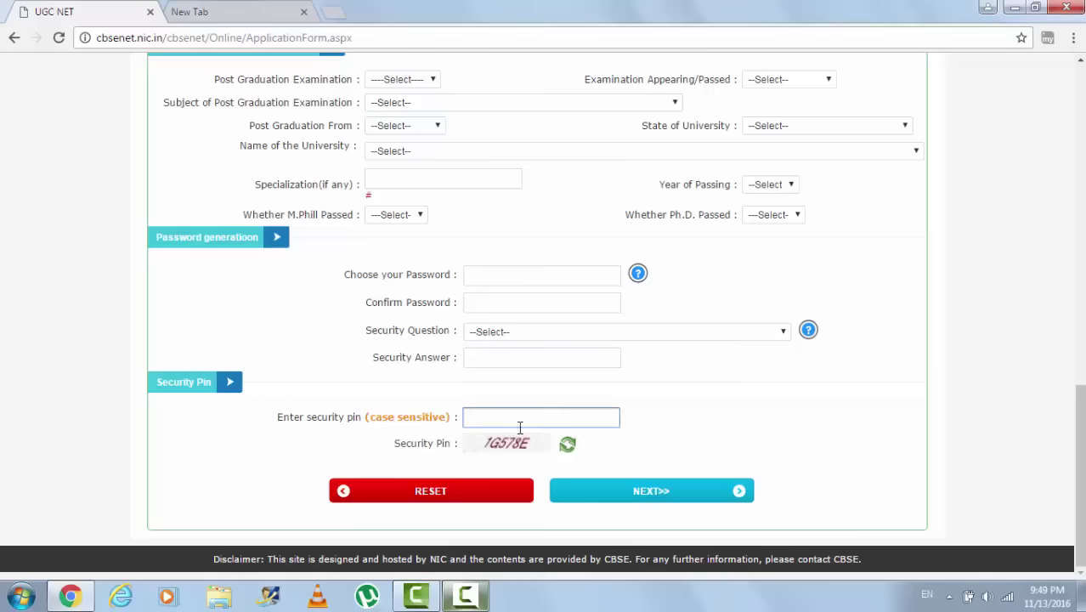
scroll(544, 434, up, 5)
scroll(574, 451, down, 5)
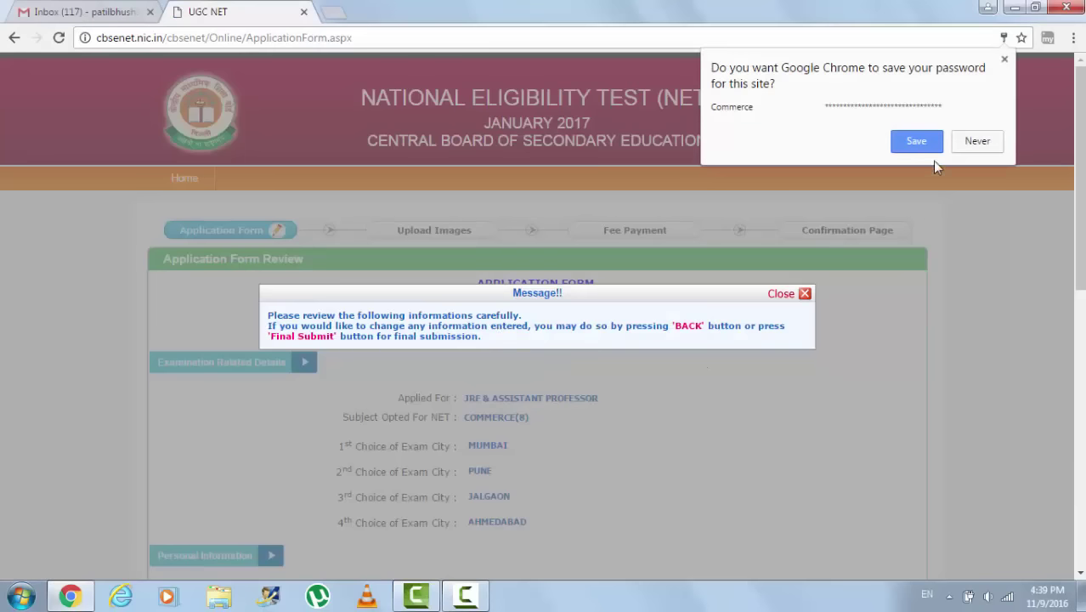
Step: Decline saving the site password in the browser and dismiss the message about reviewing the information
click(978, 141)
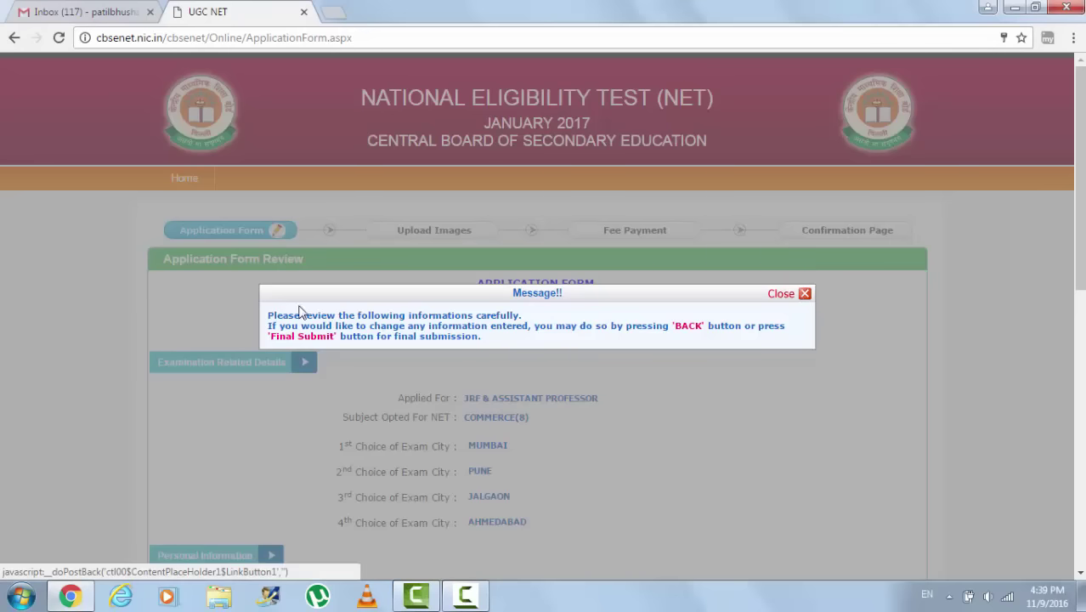
click(803, 295)
Step: Review the application's examination, personal, address and educational qualification details on the Review Page
scroll(595, 365, down, 2)
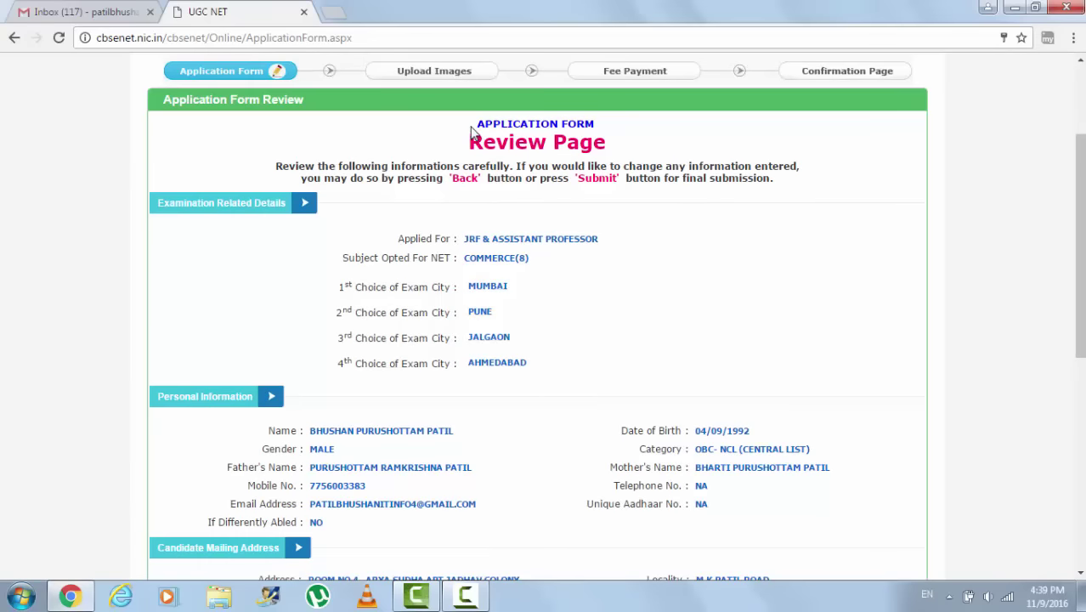
drag(465, 147, 640, 150)
click(640, 151)
scroll(597, 228, down, 4)
scroll(603, 236, down, 3)
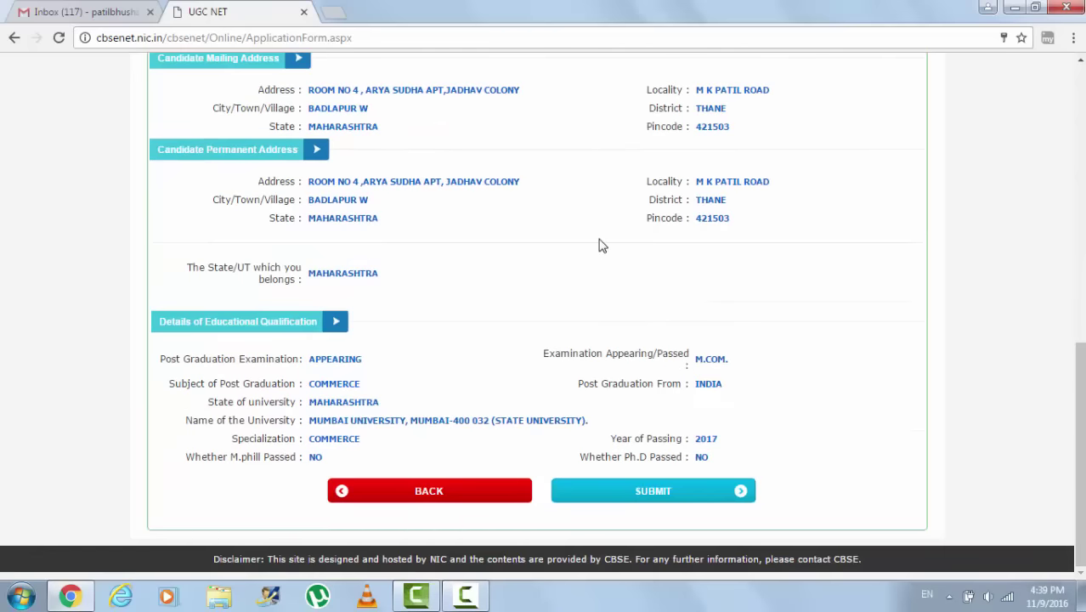
Step: Recheck the examination choices, personal information, mailing and permanent addresses, and educational qualification details on the Review Page
scroll(599, 242, up, 7)
scroll(600, 236, up, 2)
scroll(727, 284, down, 4)
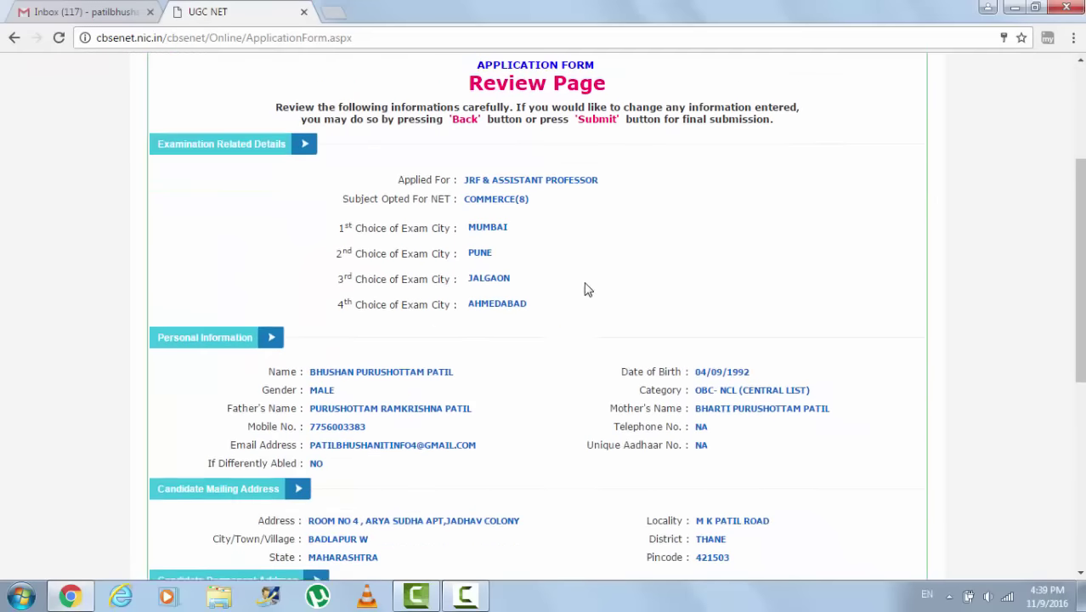
drag(409, 159, 604, 168)
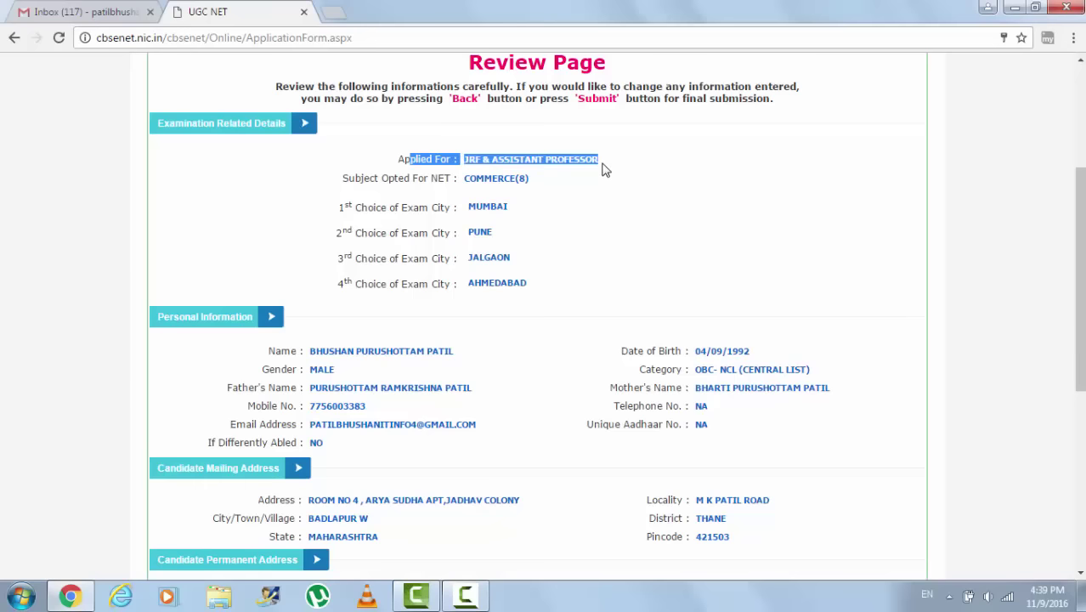
click(604, 167)
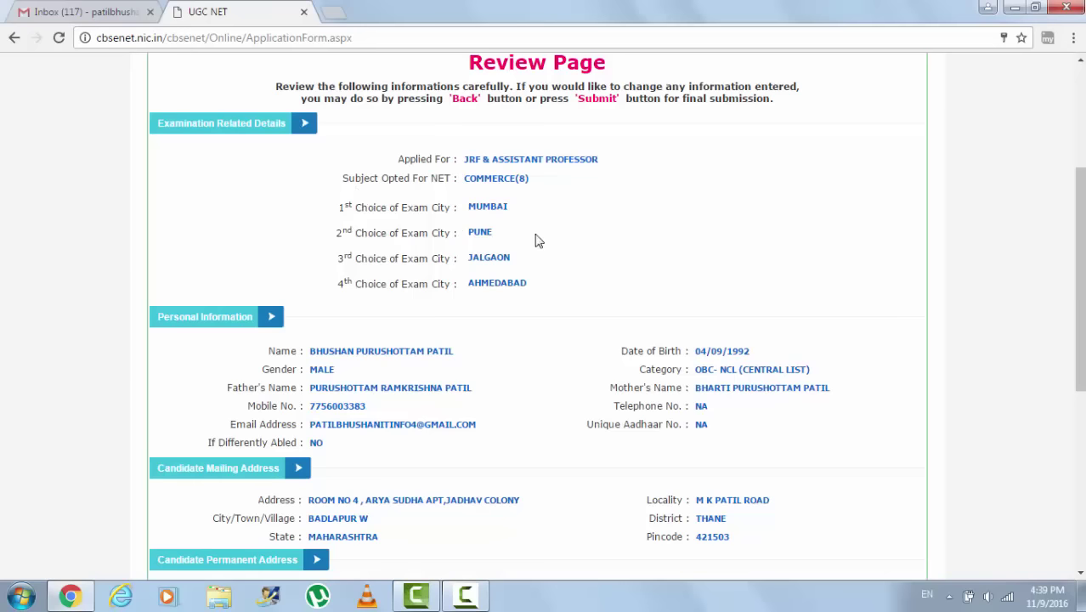
scroll(424, 112, down, 3)
scroll(572, 167, up, 2)
scroll(557, 214, up, 1)
scroll(561, 213, down, 2)
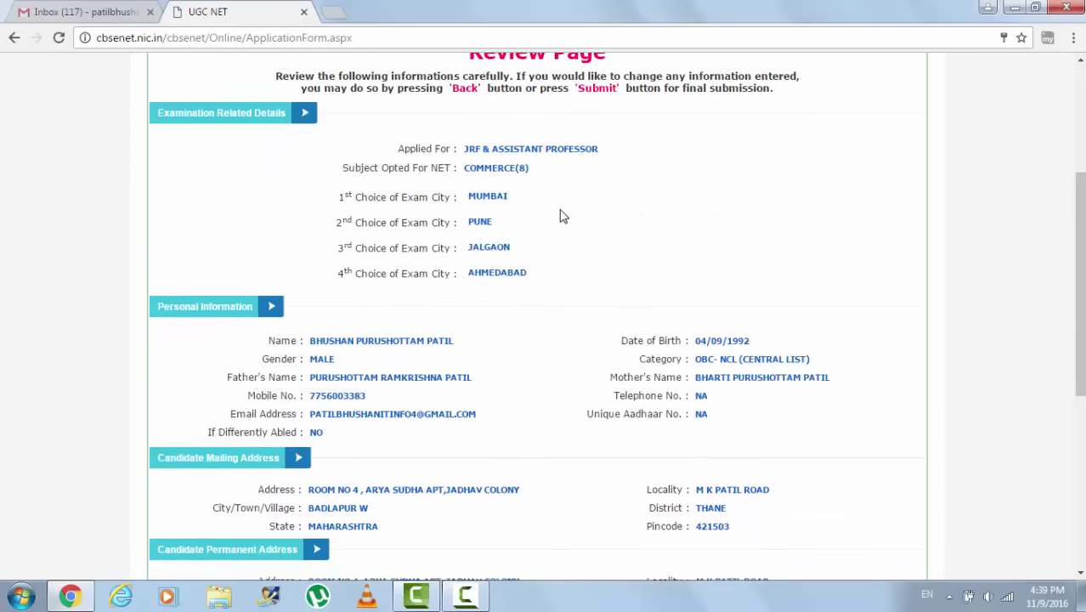
scroll(492, 201, down, 1)
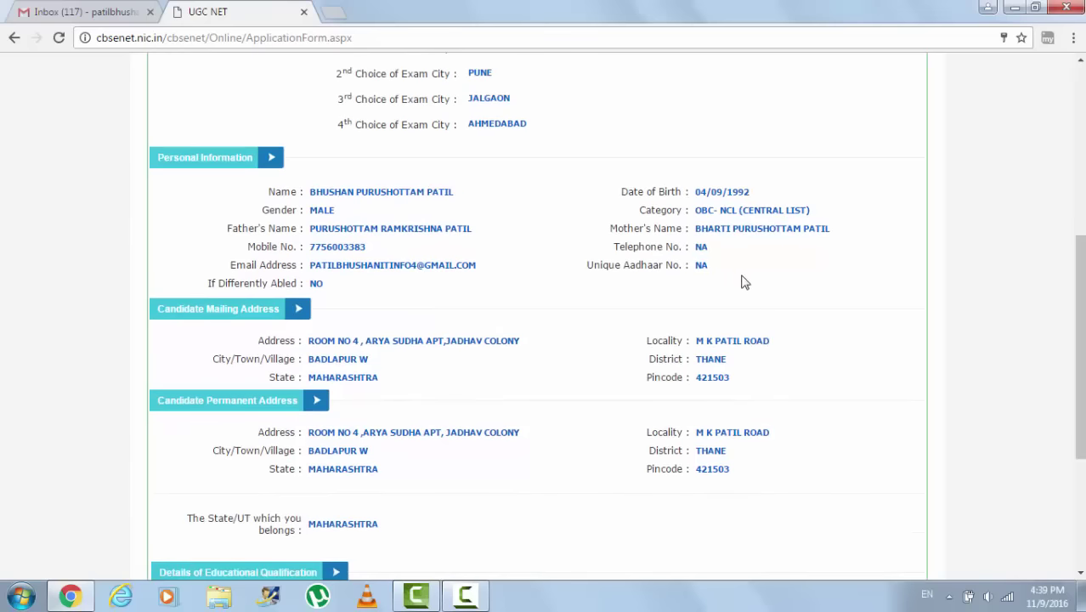
scroll(741, 276, down, 1)
scroll(437, 259, down, 1)
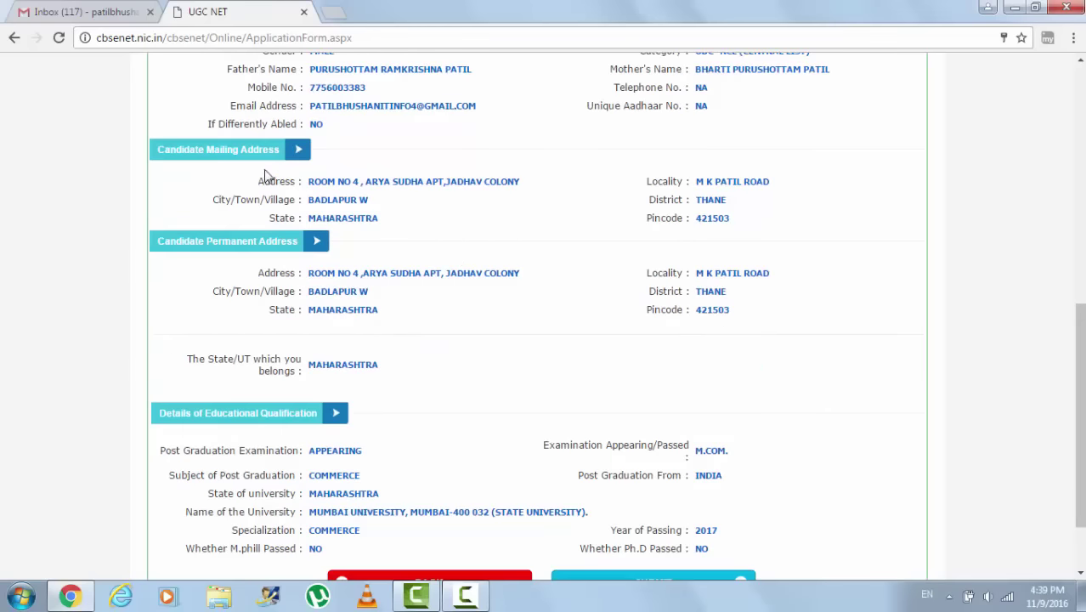
scroll(413, 217, down, 1)
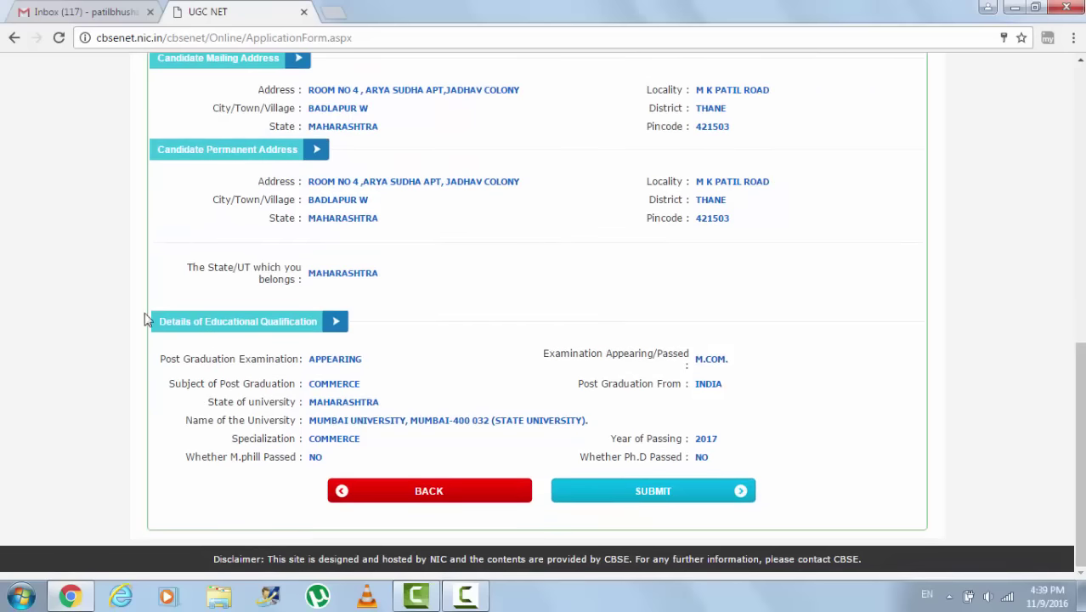
Step: Submit the reviewed application details and go to the Enter Verification Code section at the end of the reloaded page
click(655, 496)
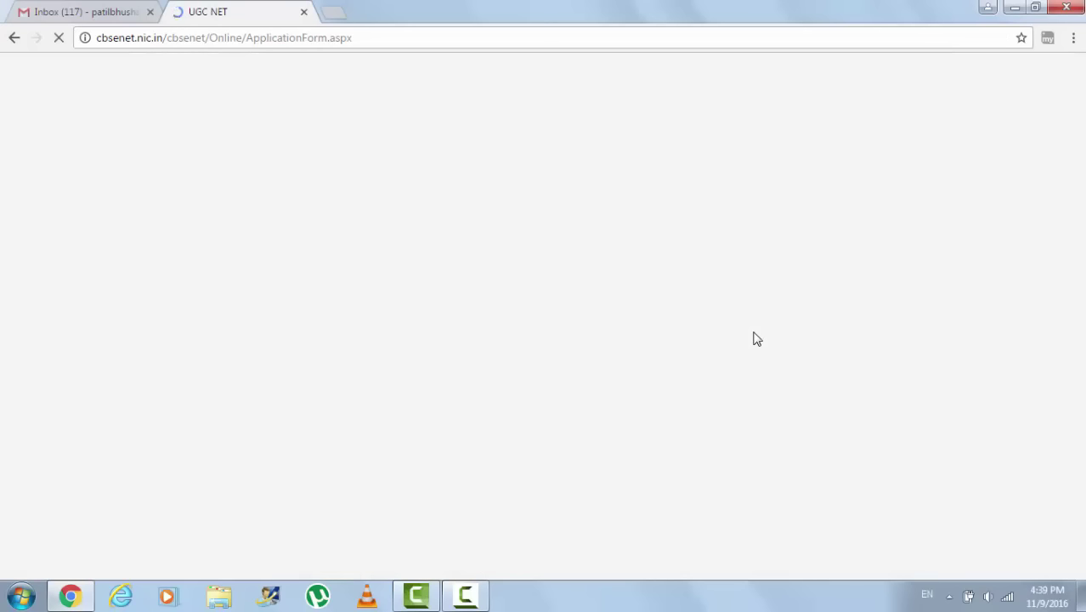
scroll(757, 340, down, 2)
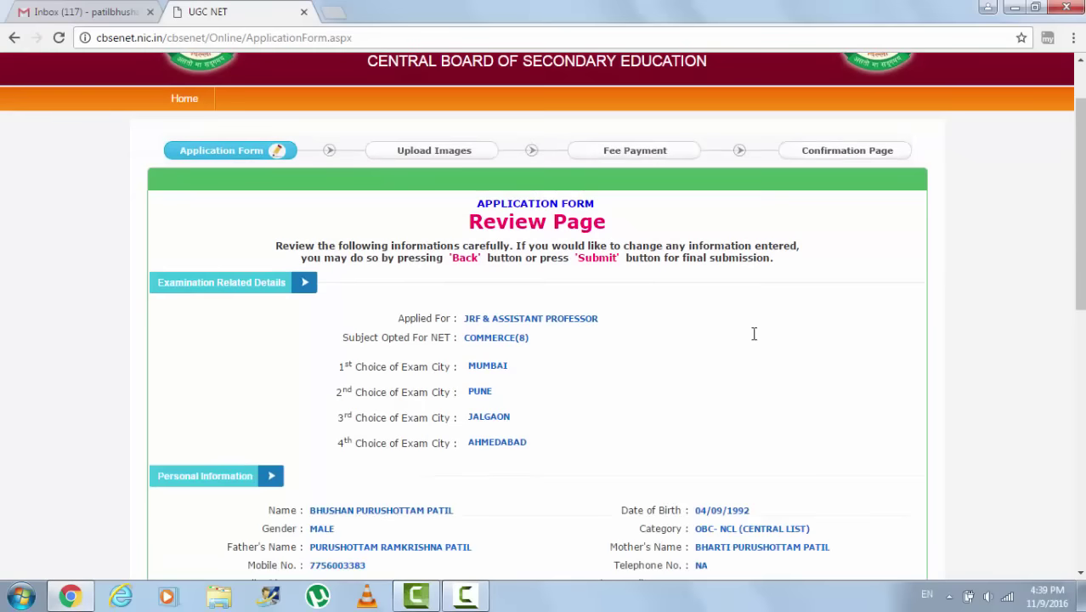
scroll(755, 340, down, 8)
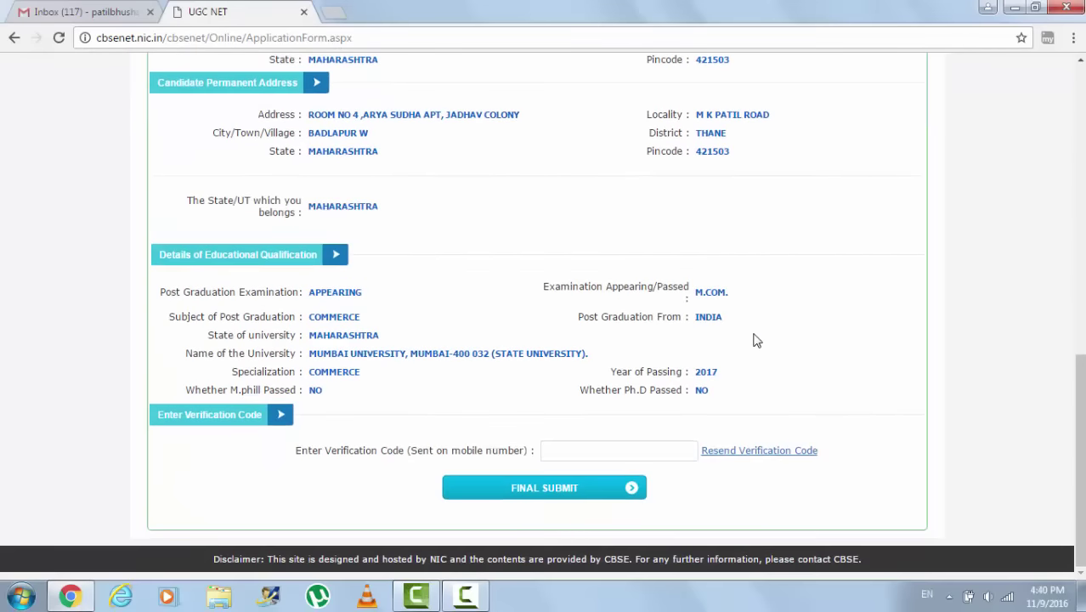
Step: Enter the verification code sent to the mobile number and make the final submission of the application form
click(588, 454)
click(468, 599)
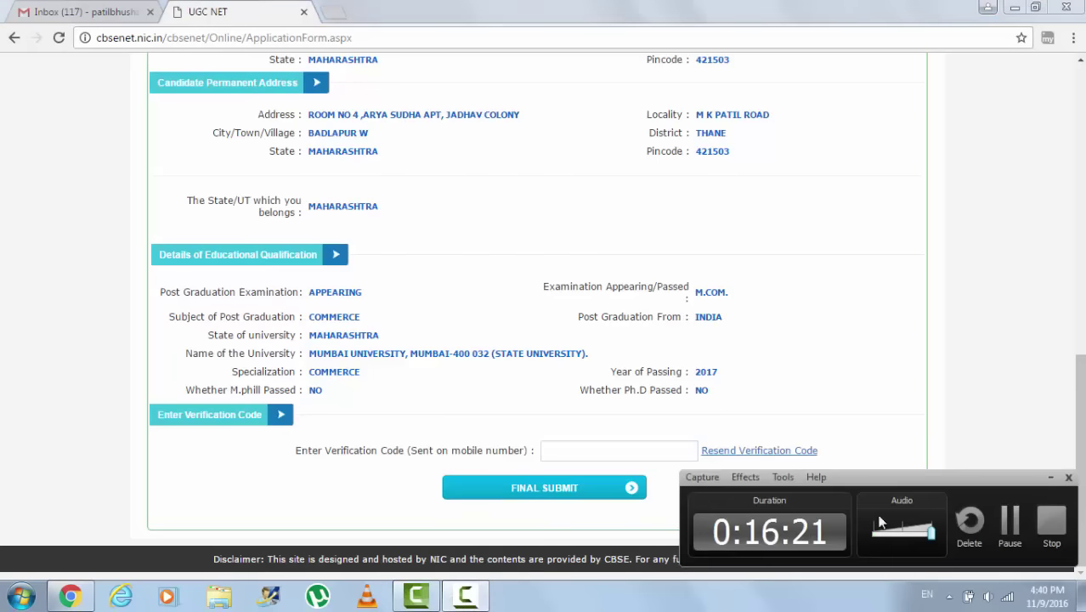
click(1006, 528)
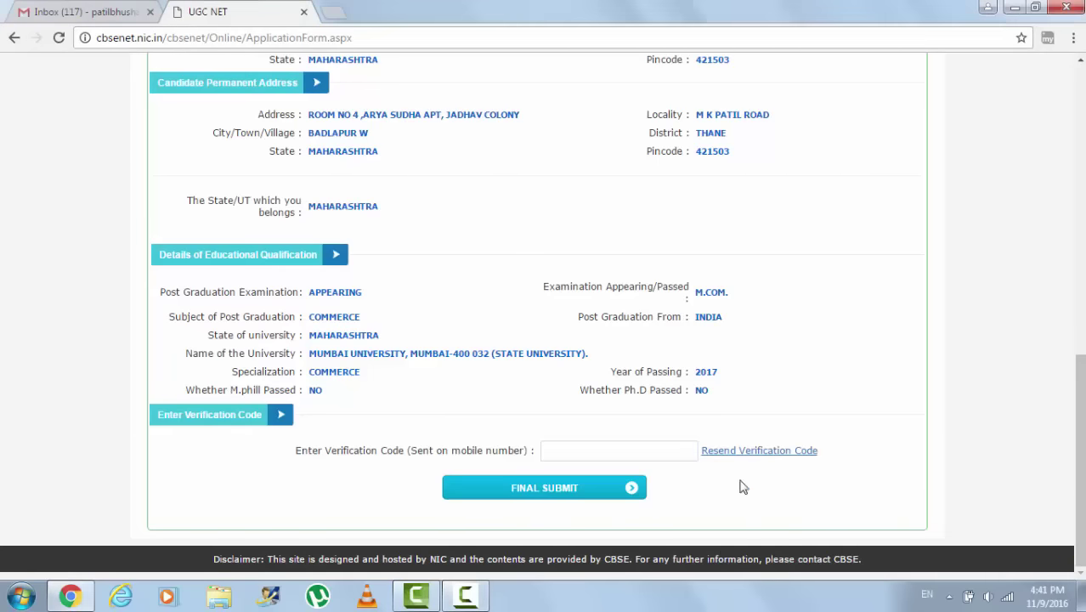
click(567, 454)
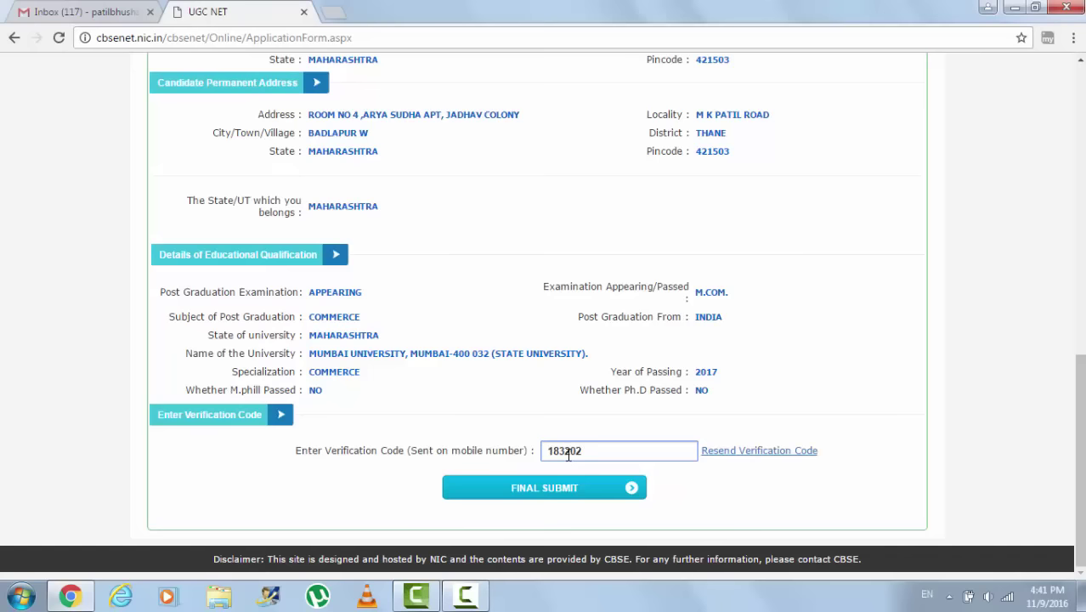
click(583, 489)
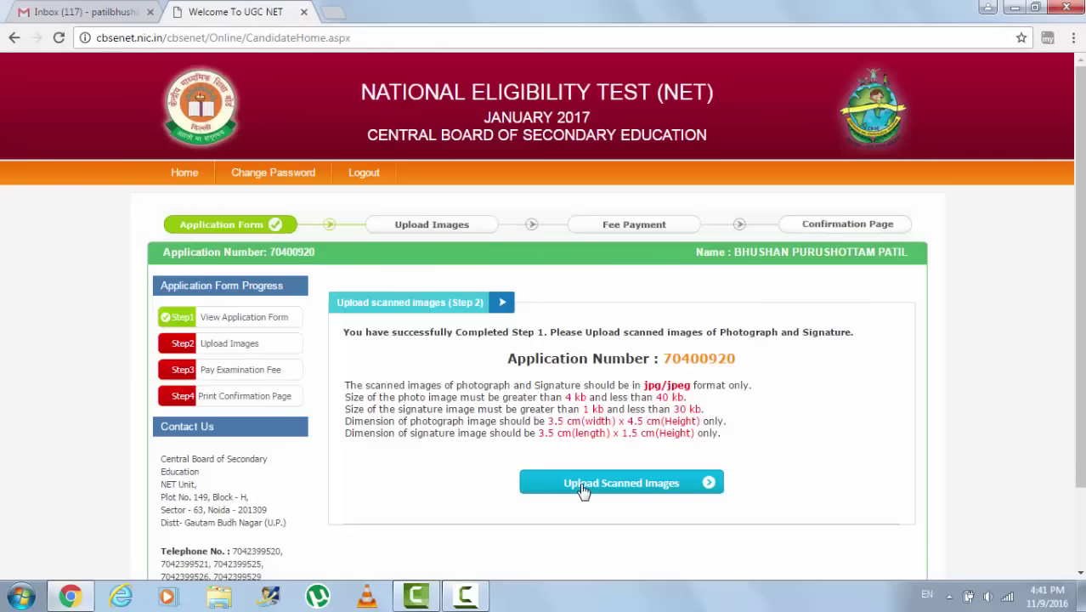
Step: Examine the Step 2 page for uploading scanned images, including the issued application number and the form progress list
scroll(727, 465, down, 2)
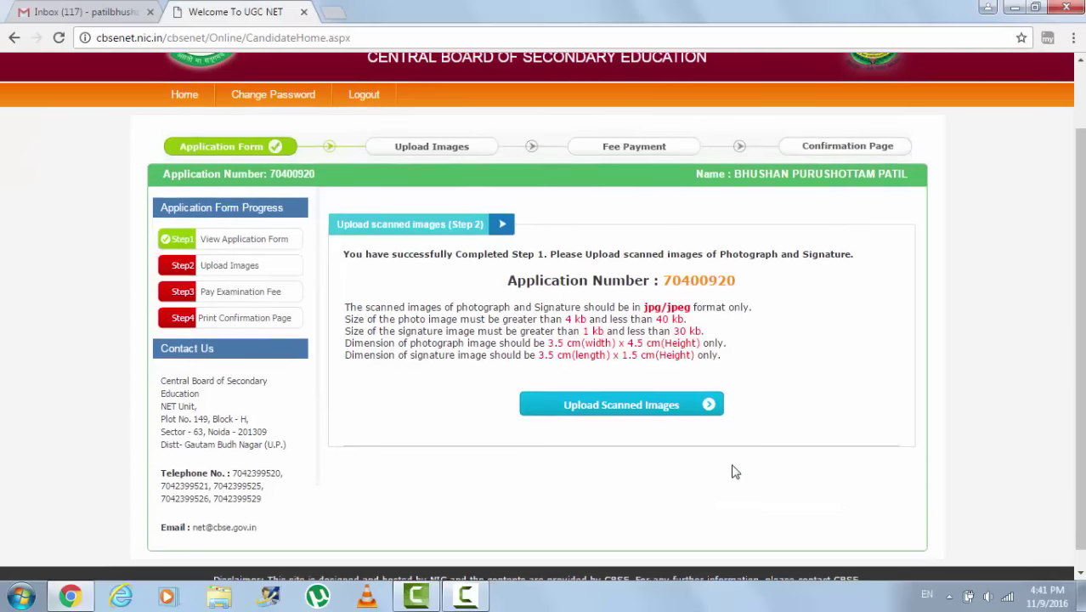
scroll(347, 341, up, 2)
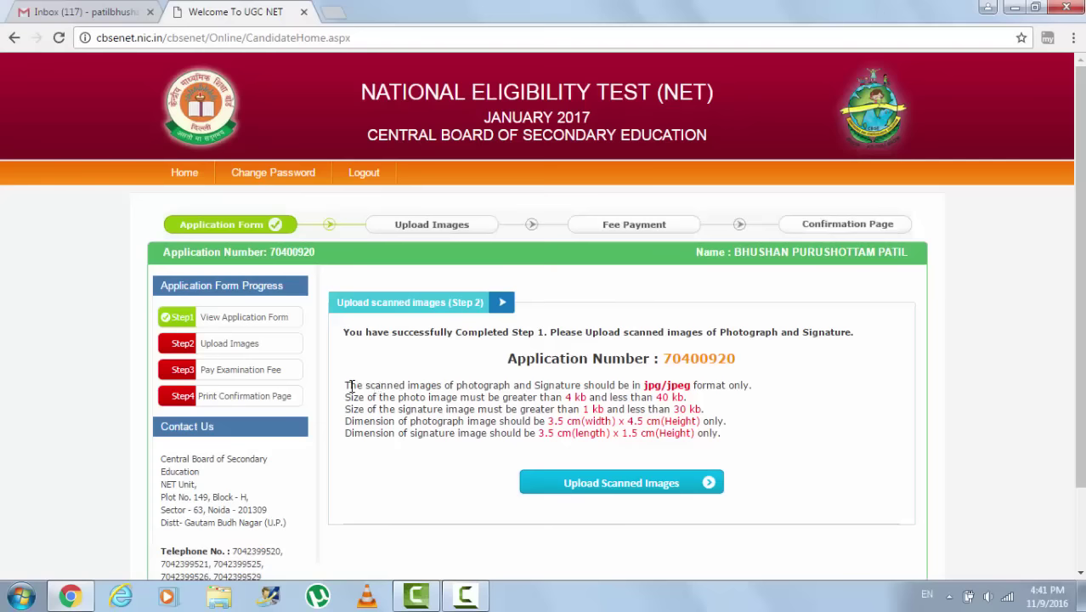
drag(348, 387, 493, 405)
click(515, 415)
scroll(469, 392, down, 2)
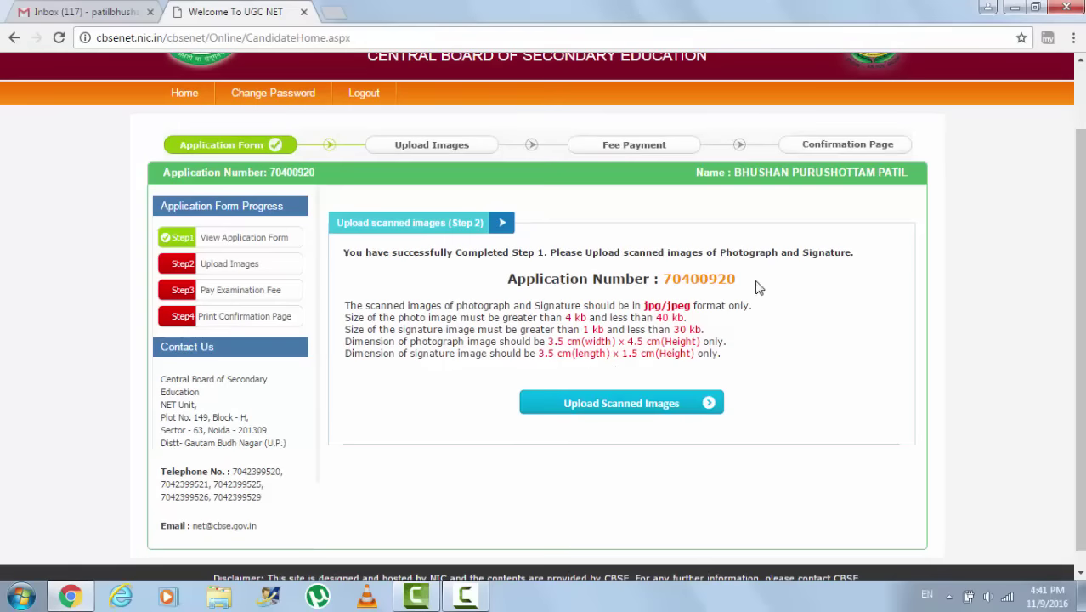
drag(756, 287, 503, 280)
click(493, 327)
Step: Read the file format, file size and dimension requirements for the scanned photograph and signature images
drag(345, 310, 727, 303)
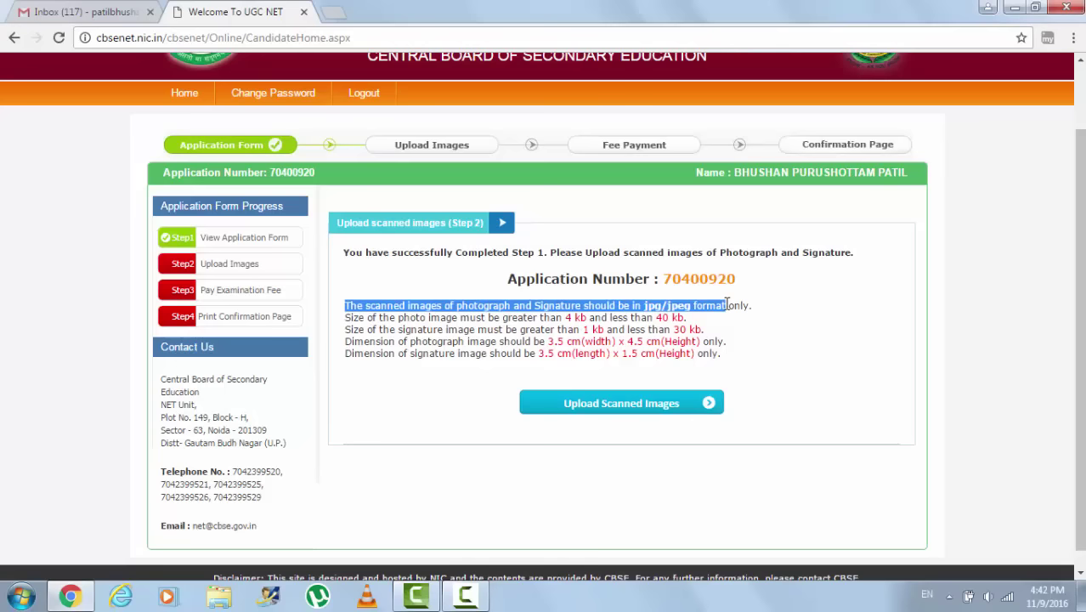
click(726, 303)
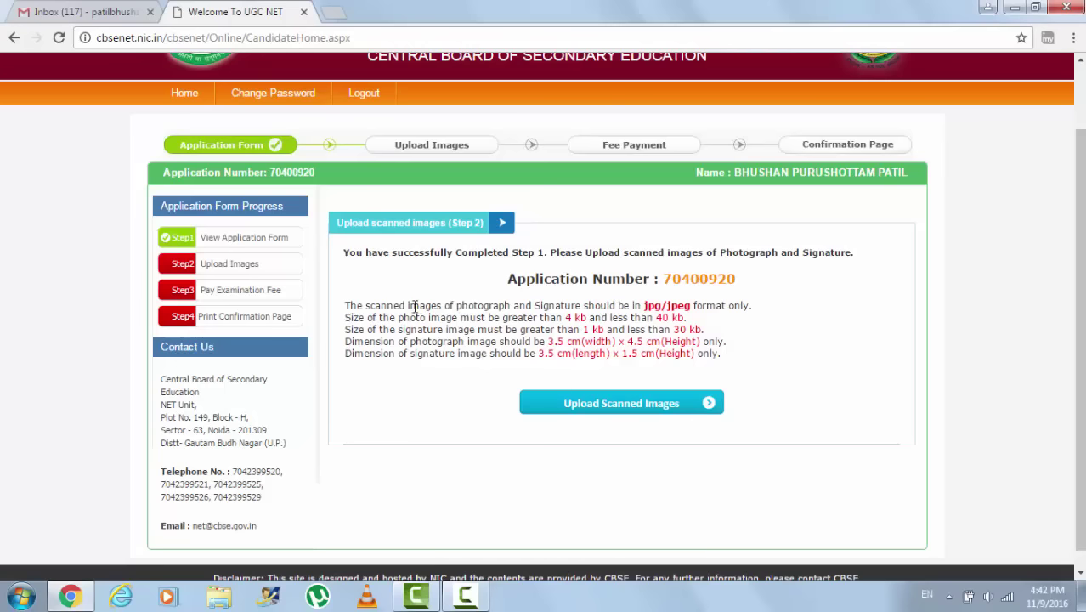
drag(416, 306, 459, 311)
click(735, 307)
click(459, 316)
drag(364, 318, 691, 318)
click(416, 343)
drag(584, 330, 708, 329)
click(592, 341)
drag(351, 342, 727, 355)
click(510, 347)
drag(510, 343, 728, 345)
click(605, 347)
drag(417, 352, 733, 352)
click(732, 353)
Step: Go over the Step 1 completion message and the complete list of image upload requirements again
mouse_move(348, 306)
mouse_down()
mouse_move(624, 320)
mouse_move(736, 354)
mouse_up()
click(649, 342)
drag(345, 305, 725, 353)
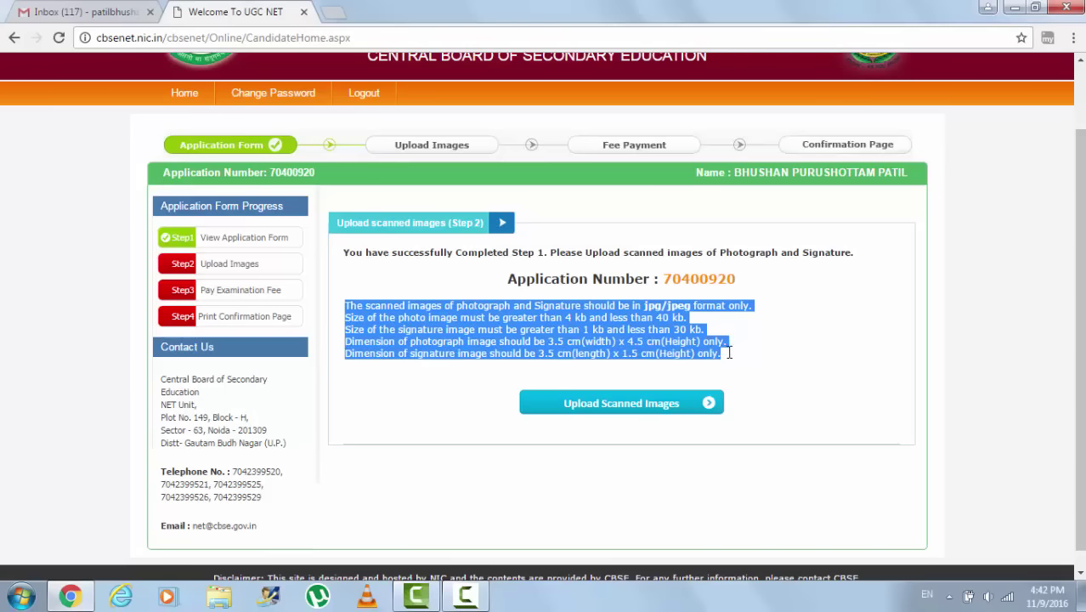
mouse_move(346, 252)
mouse_down()
mouse_move(664, 331)
mouse_move(720, 330)
mouse_move(746, 353)
mouse_up()
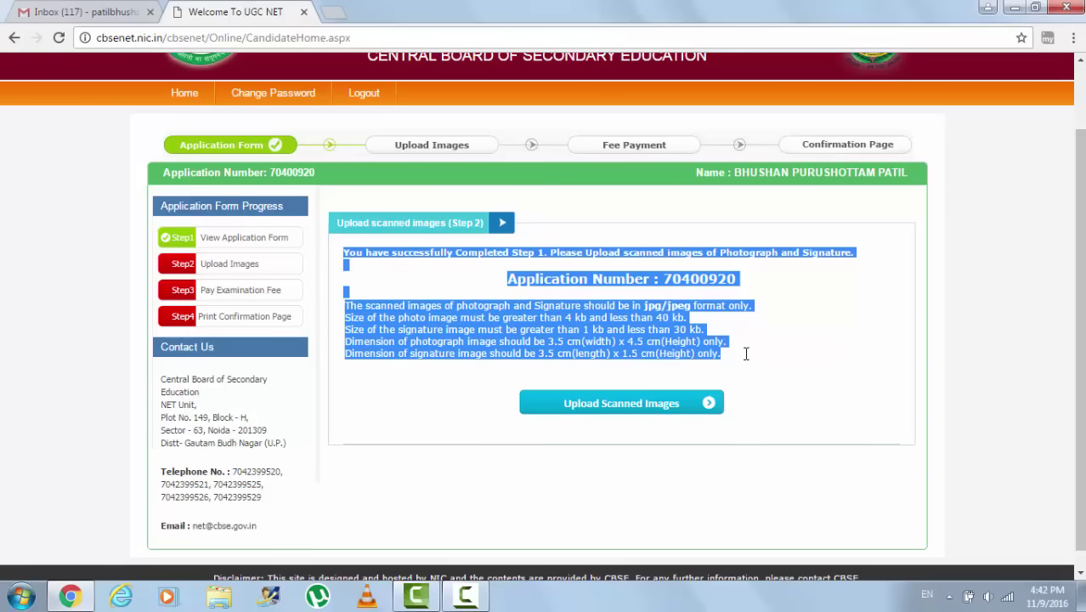
click(618, 331)
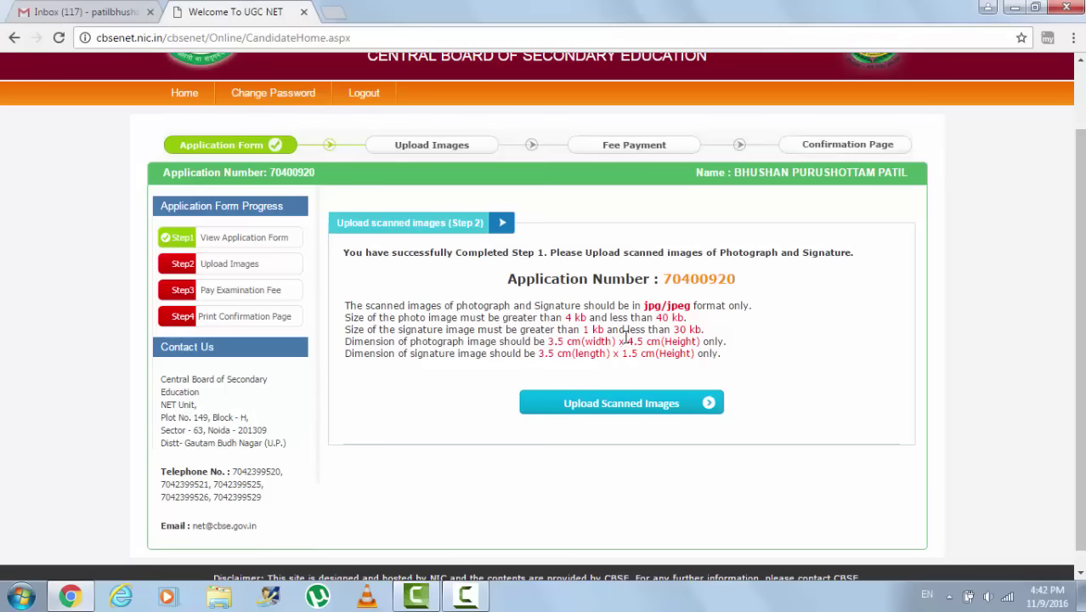
mouse_move(728, 362)
mouse_down()
mouse_move(471, 312)
mouse_move(345, 311)
mouse_move(678, 330)
mouse_move(736, 351)
mouse_up()
click(352, 306)
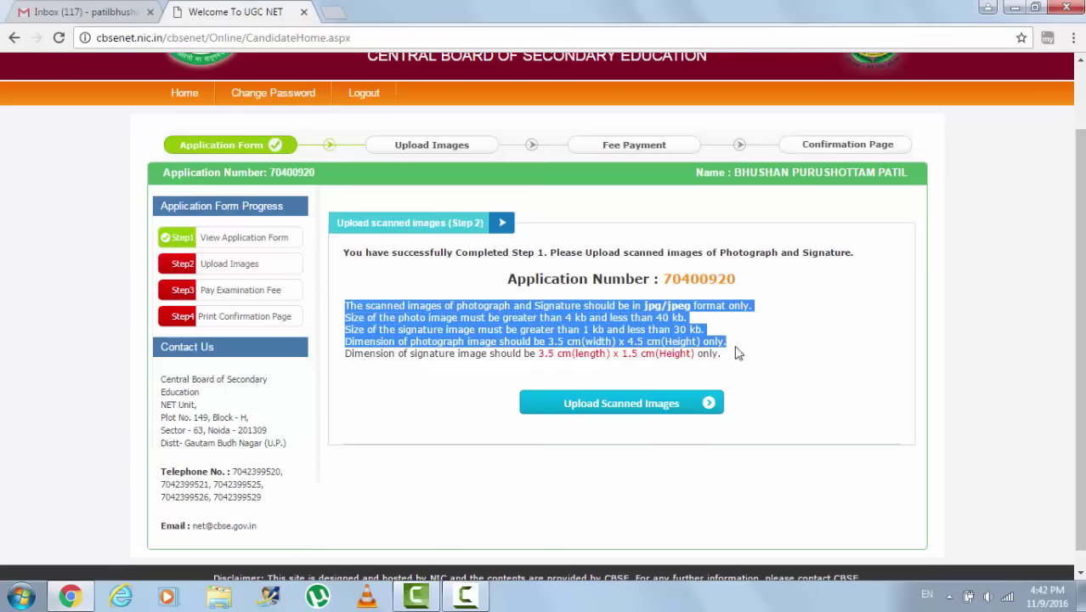
click(460, 326)
mouse_move(408, 307)
mouse_down()
mouse_move(393, 308)
mouse_move(571, 308)
mouse_up()
click(583, 317)
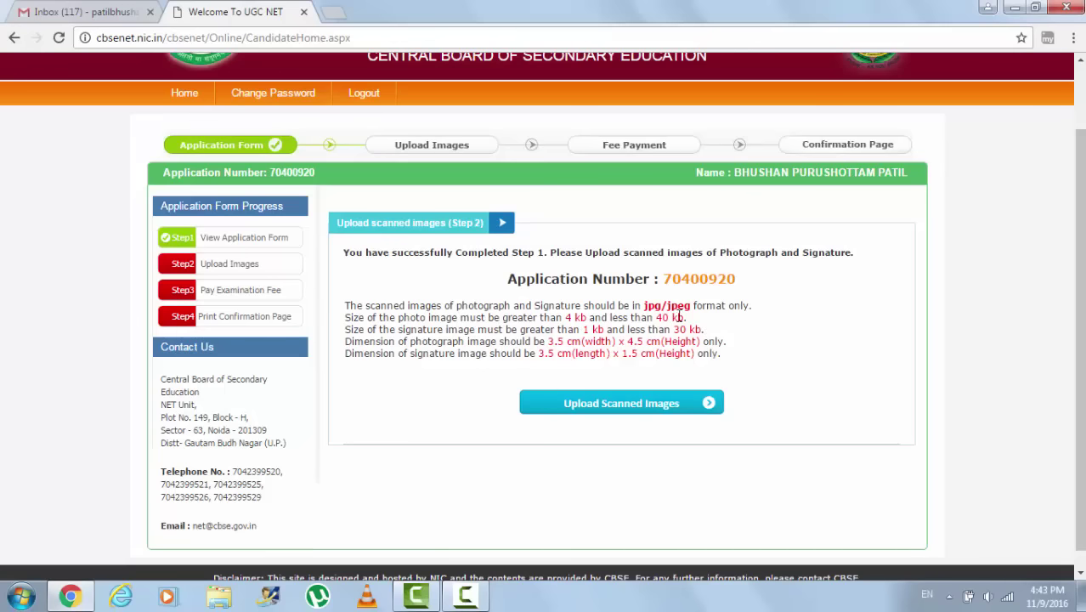
mouse_move(720, 354)
mouse_down()
mouse_move(346, 306)
mouse_move(729, 359)
mouse_up()
click(393, 315)
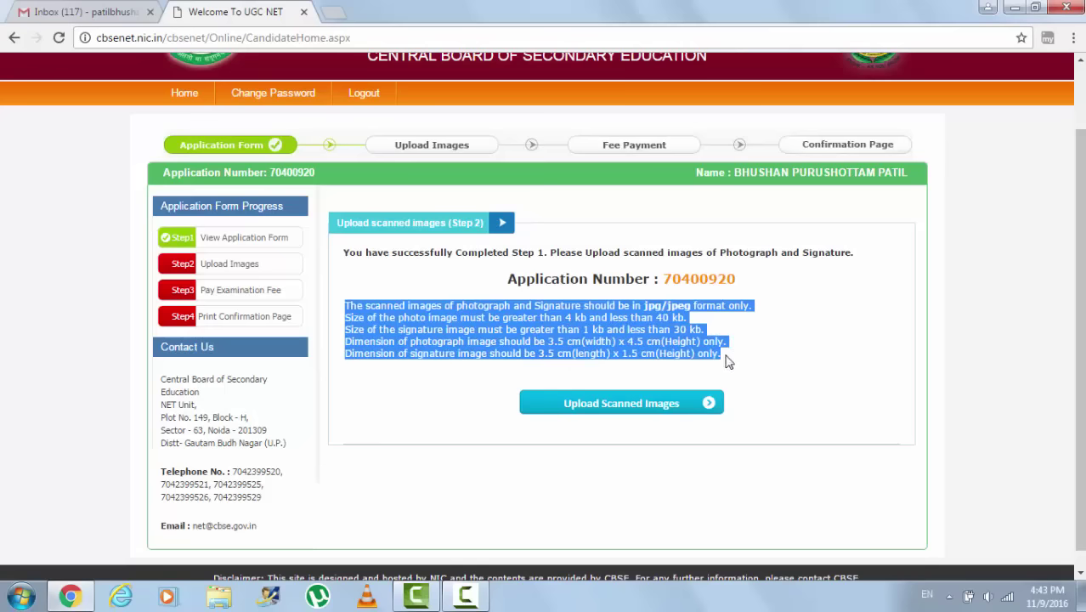
click(609, 347)
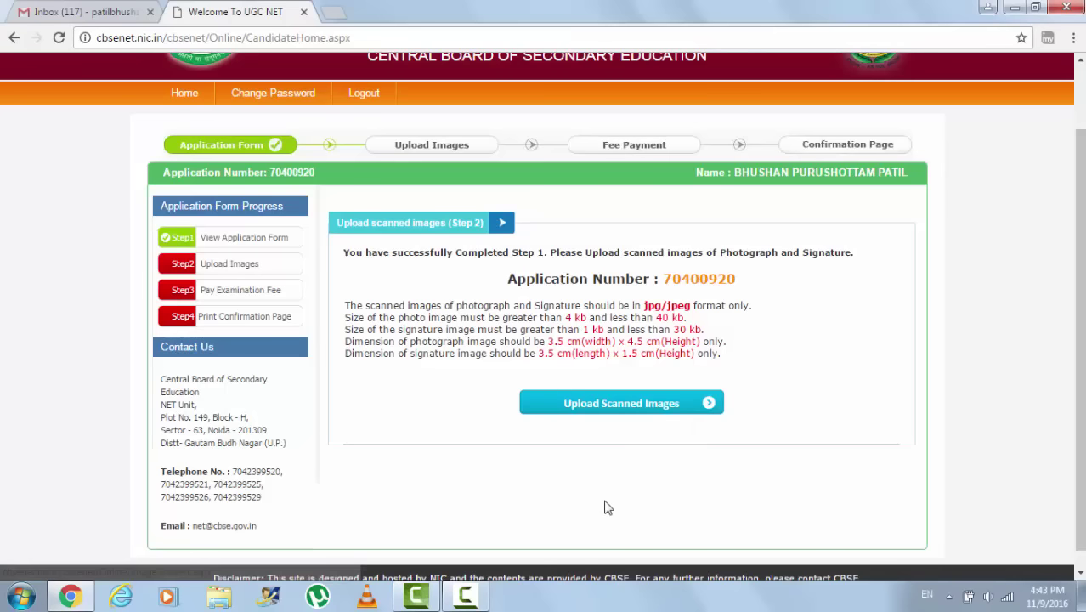
click(465, 595)
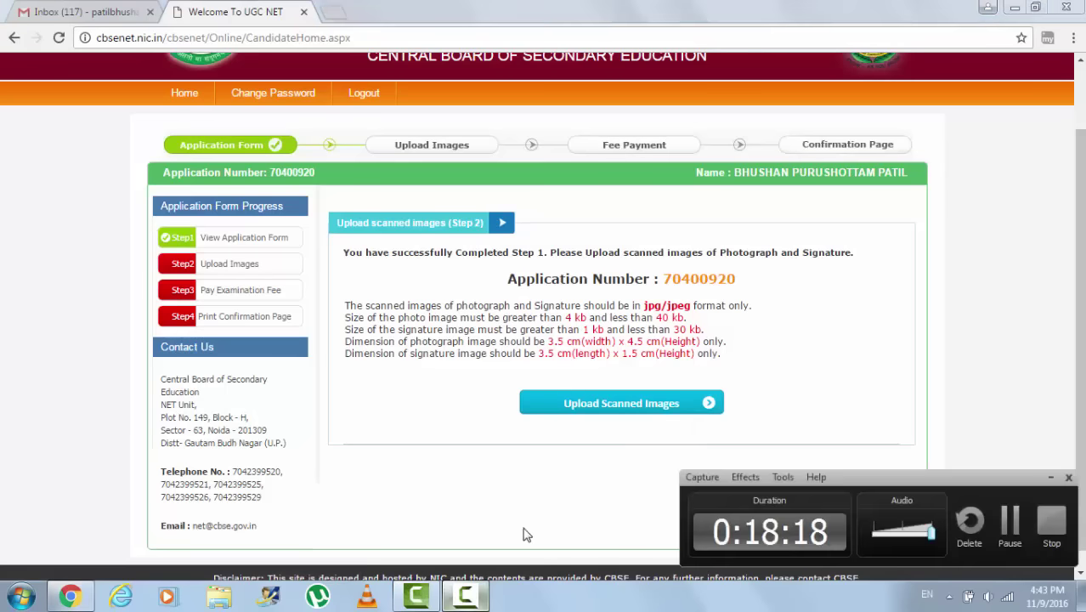
click(1010, 523)
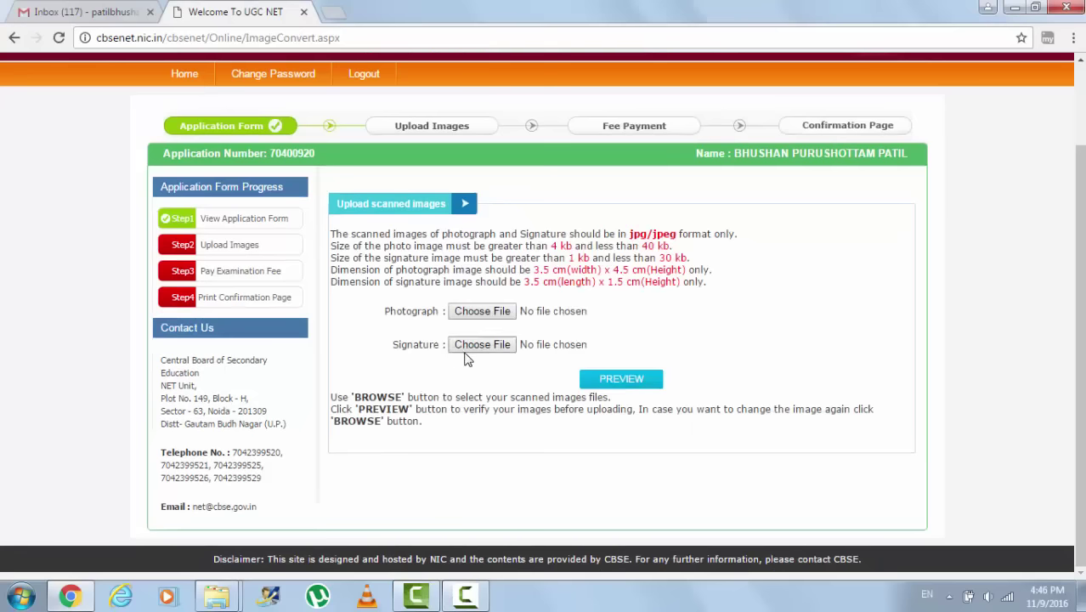
Step: Browse for the photograph file and open New folder (2) on the Desktop
click(532, 316)
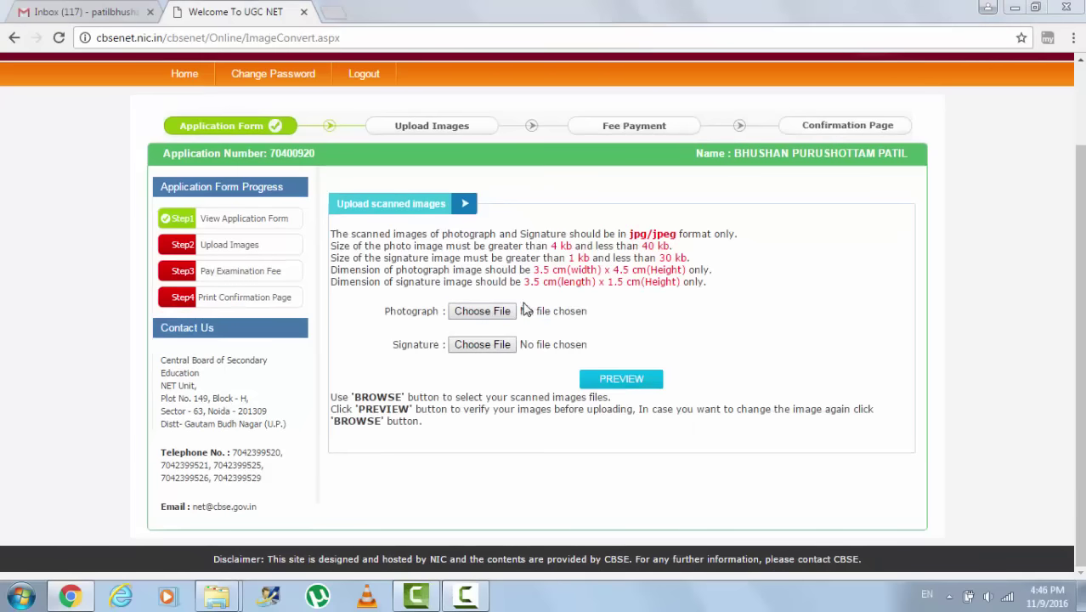
click(489, 8)
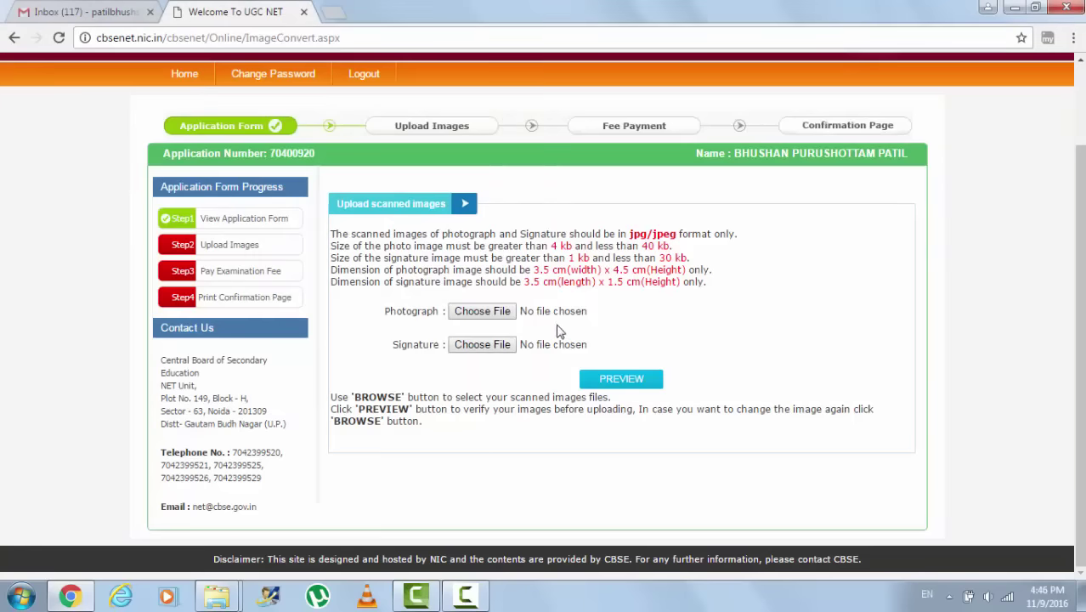
click(480, 314)
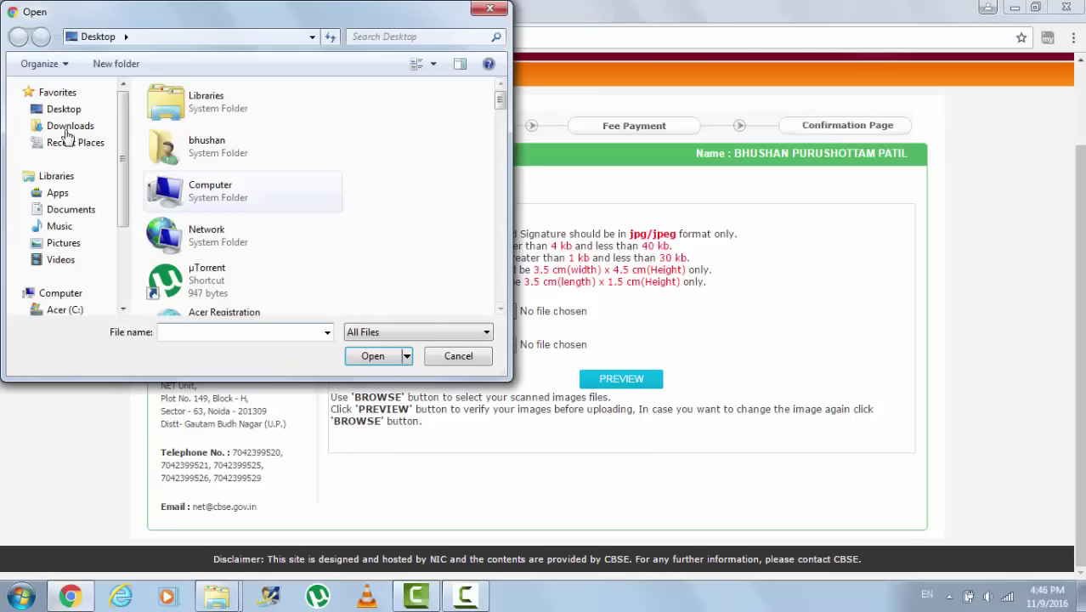
click(64, 109)
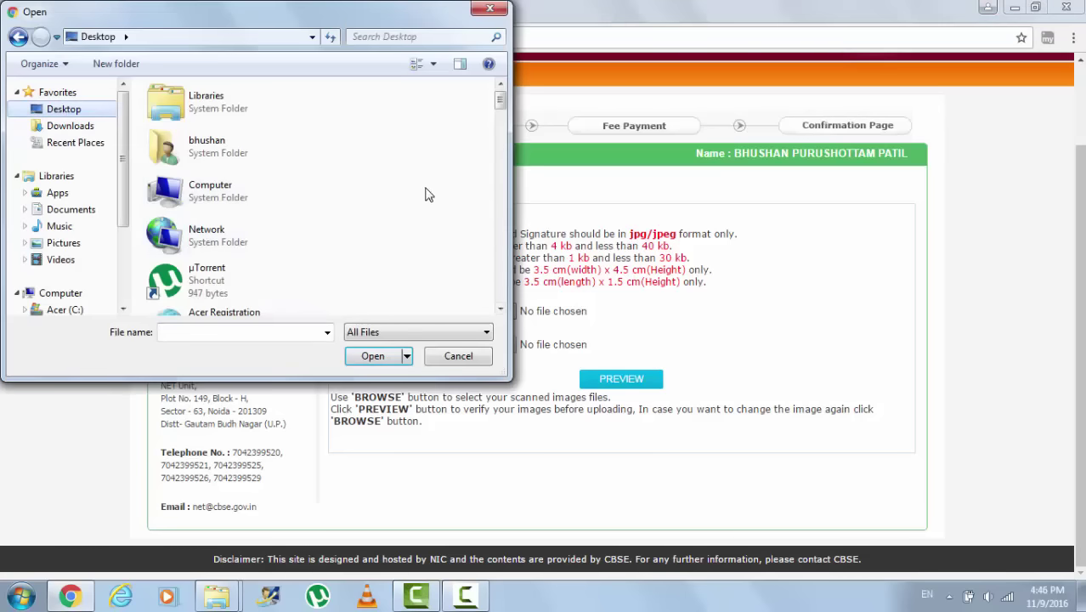
scroll(418, 208, down, 3)
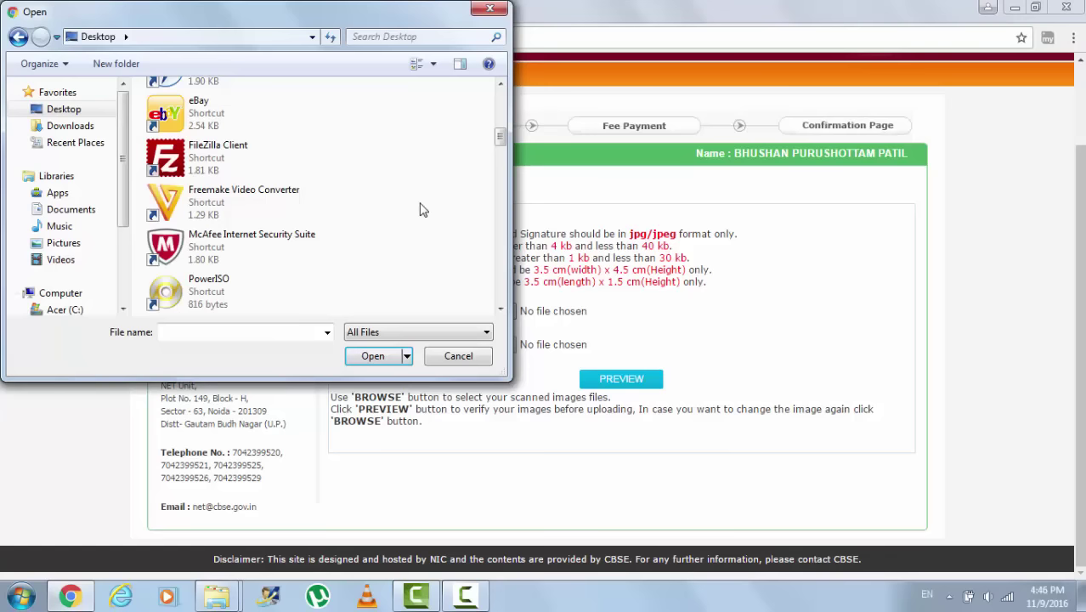
scroll(423, 209, up, 4)
scroll(427, 210, down, 5)
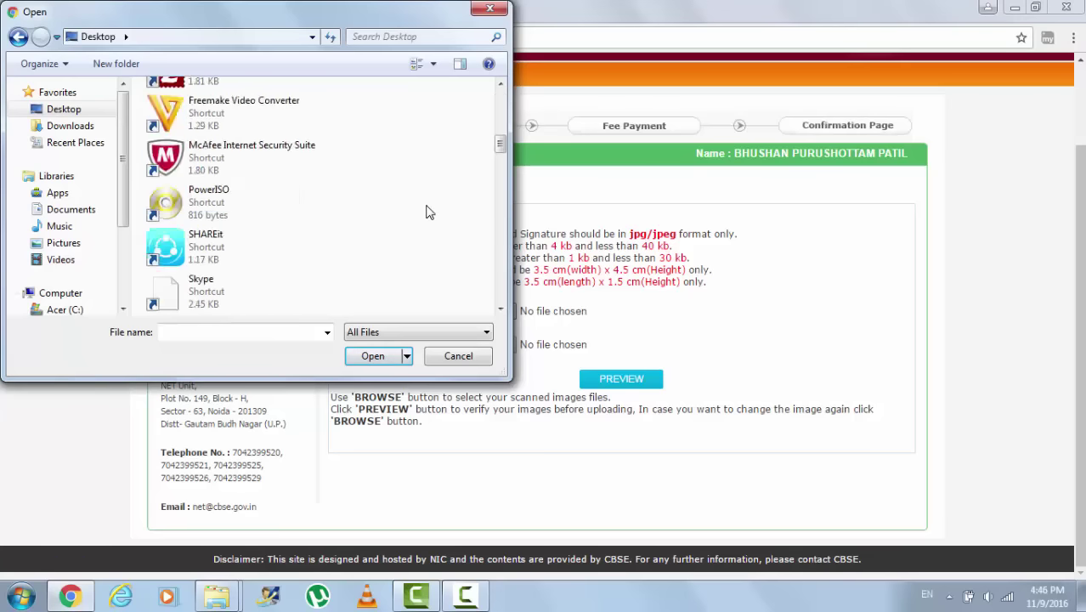
scroll(428, 214, down, 5)
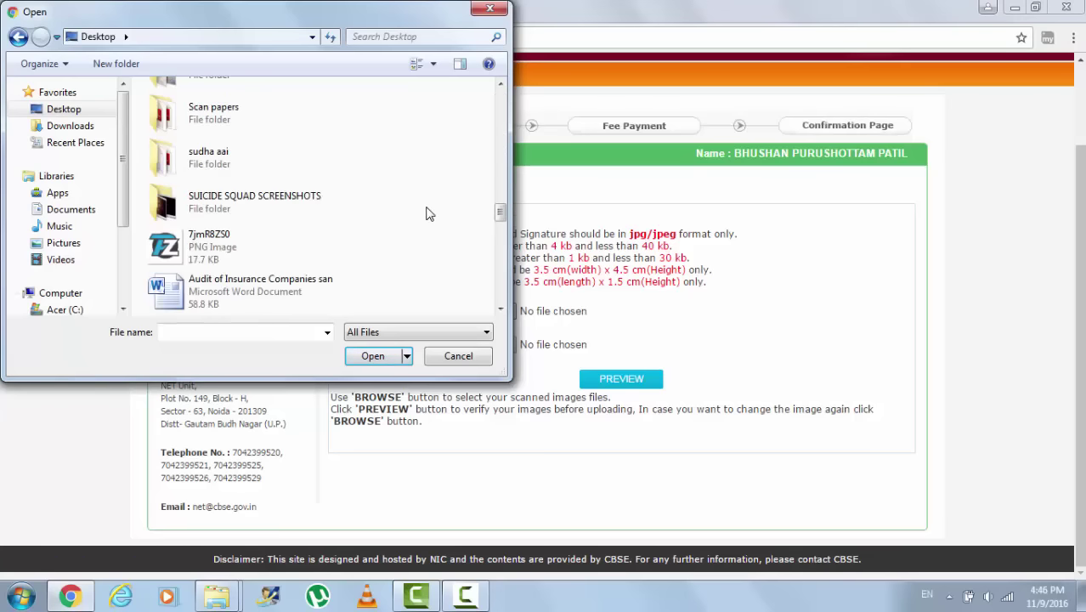
scroll(428, 213, down, 2)
scroll(427, 213, up, 4)
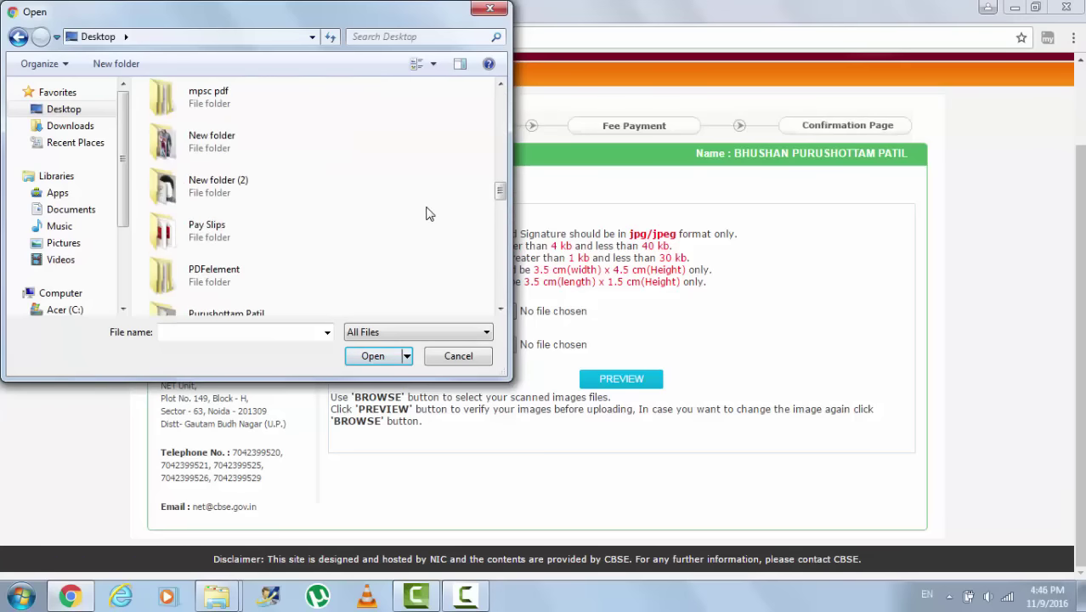
scroll(427, 214, up, 4)
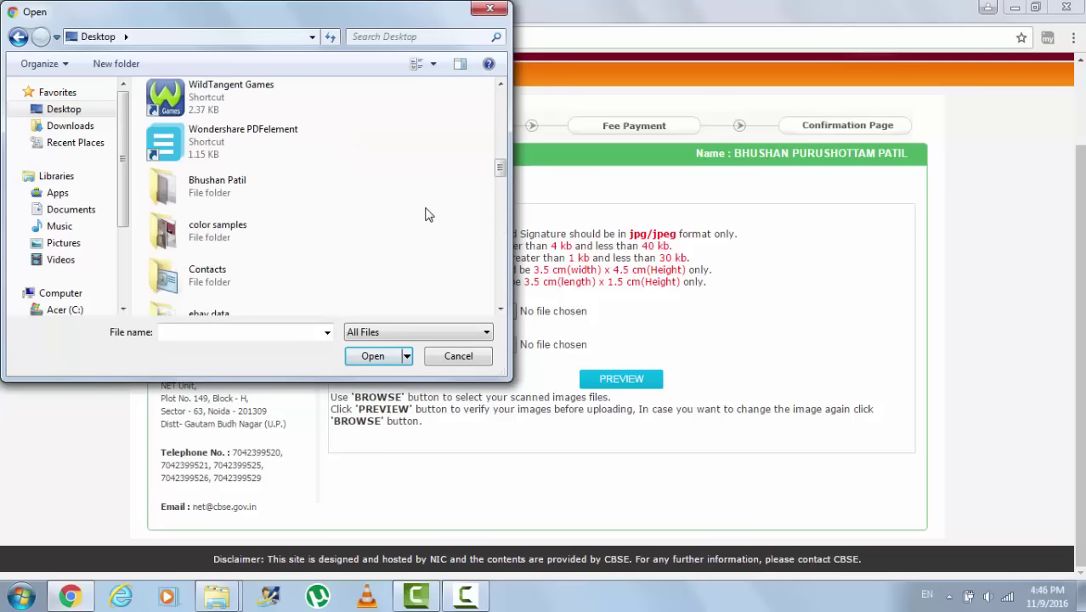
scroll(427, 214, down, 5)
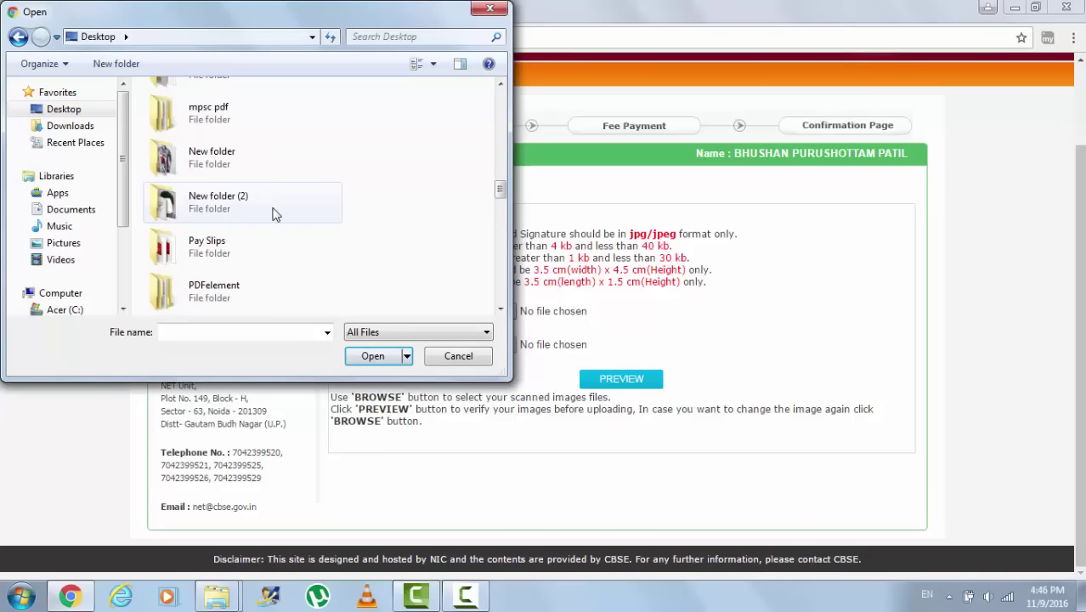
click(246, 209)
double_click(247, 209)
Step: Choose the image file up.jpg as the photograph for upload
click(297, 136)
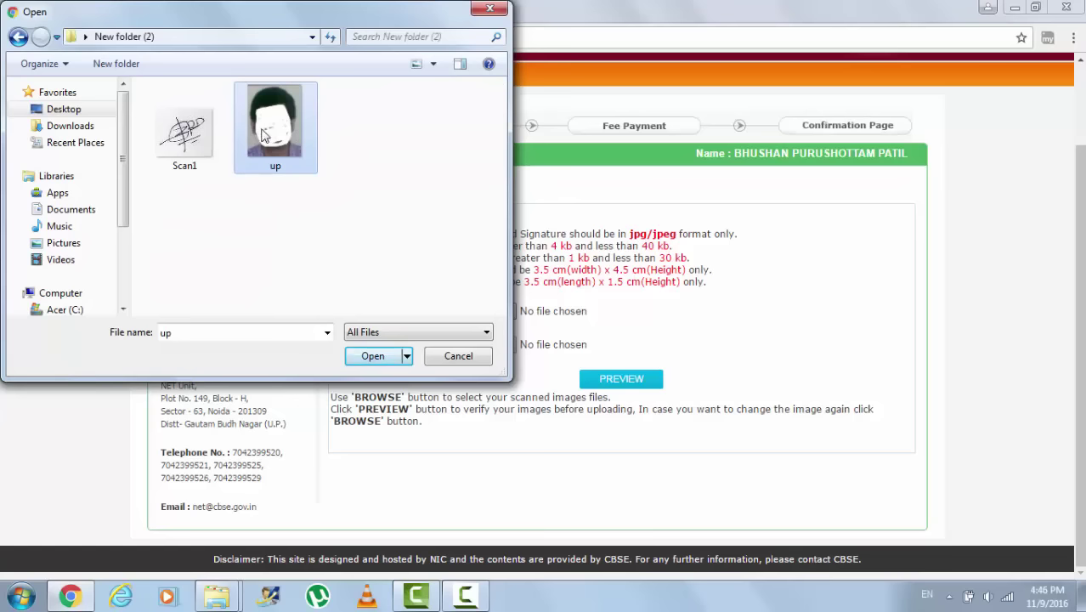
mouse_move(258, 119)
click(374, 359)
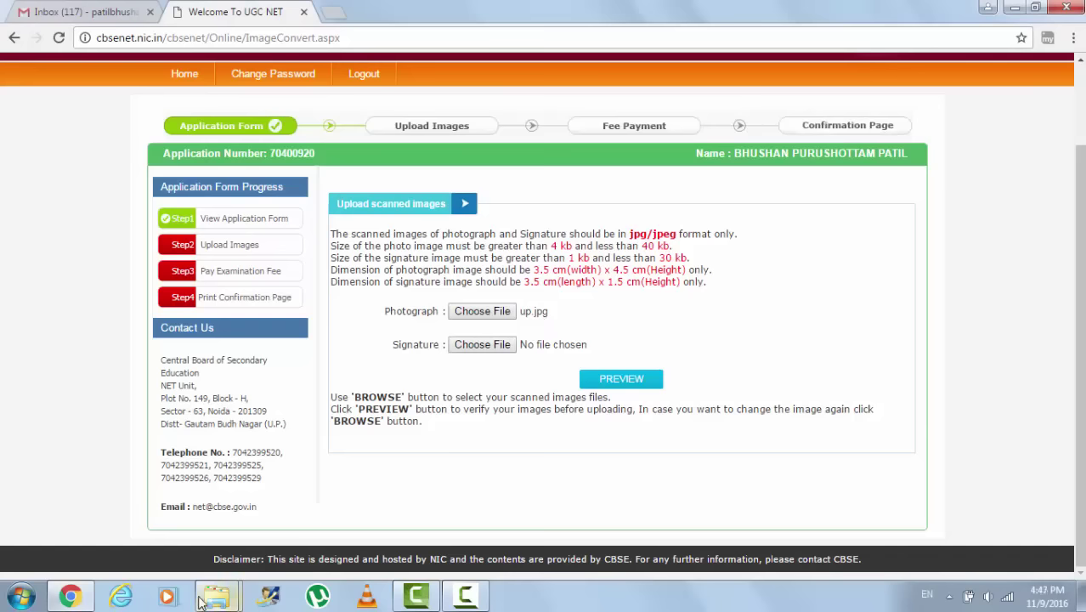
Step: Compare the photograph's file details in New folder (2) with the photo size limit stated on the upload page
mouse_move(204, 599)
click(285, 520)
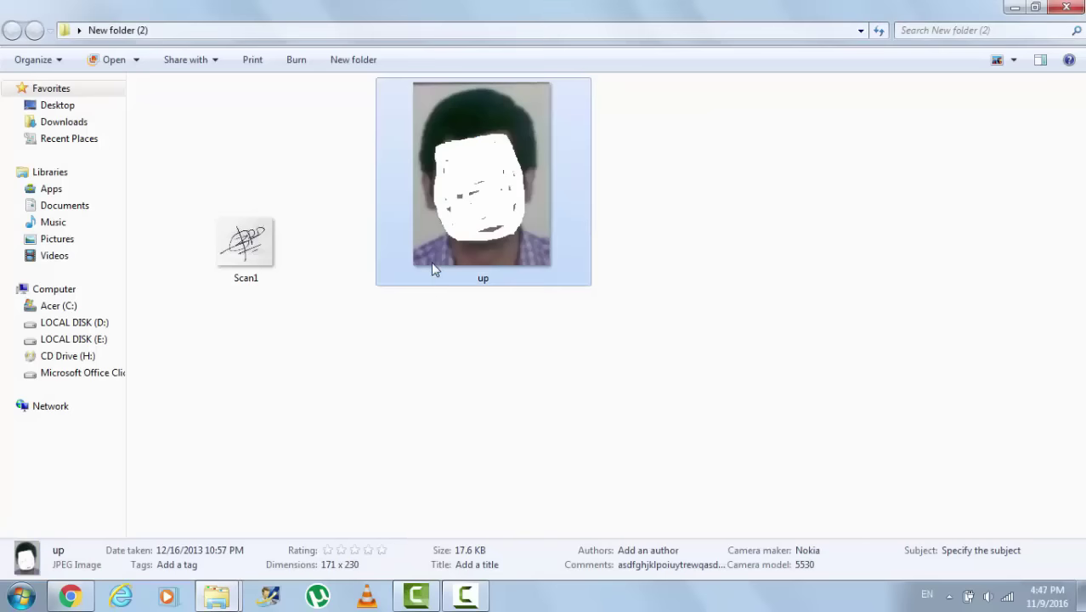
key(alt+Tab)
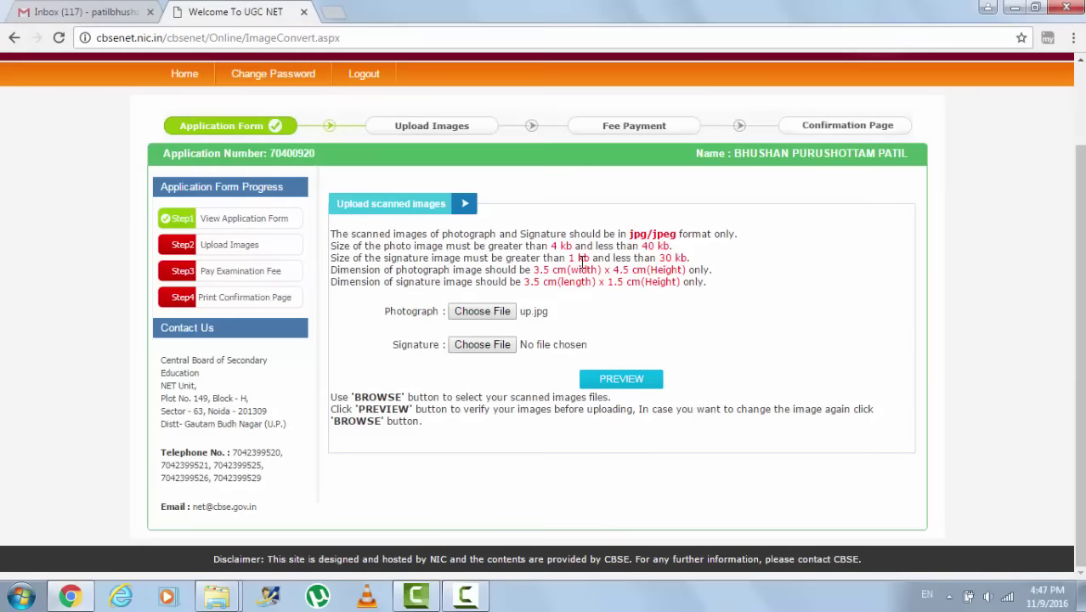
drag(553, 247, 670, 245)
click(631, 247)
click(604, 268)
key(alt+Tab)
key(alt+Tab)
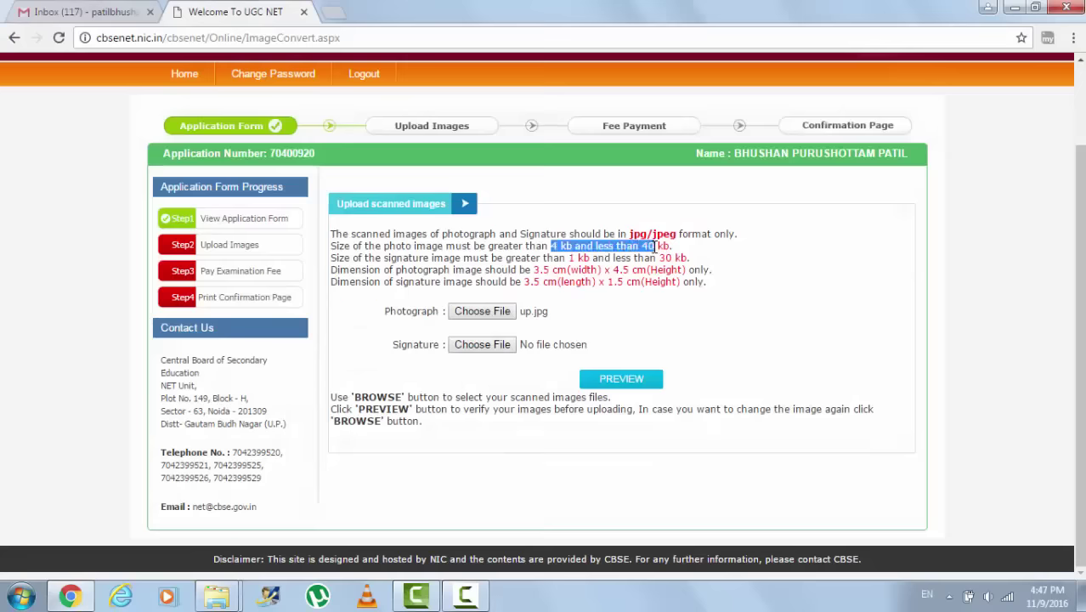
Step: Switch to File Explorer and check the file size of the photograph up in its properties
key(alt+Tab)
right_click(493, 244)
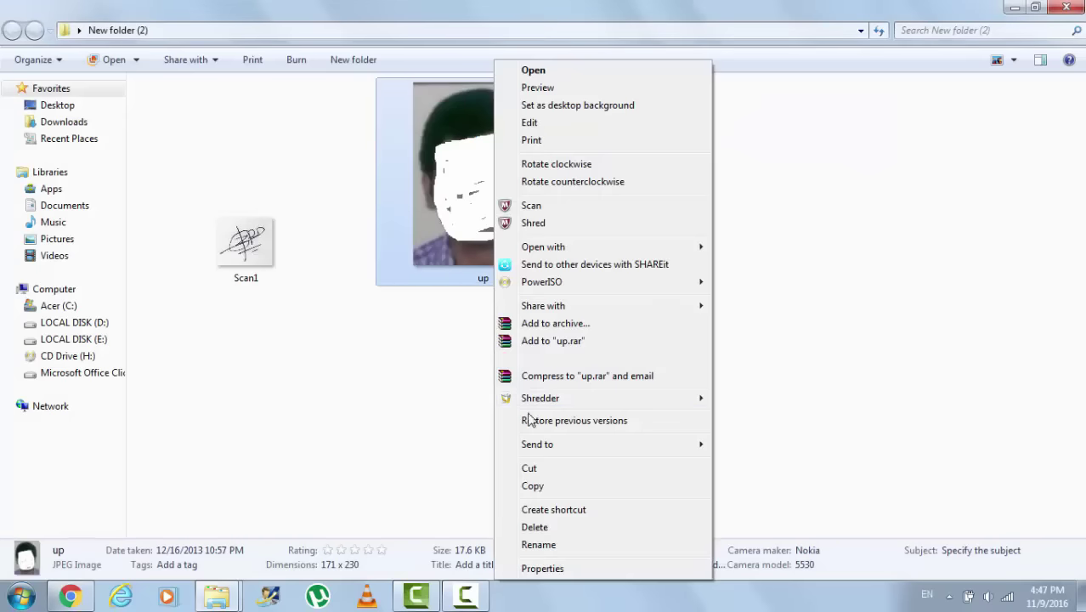
click(541, 570)
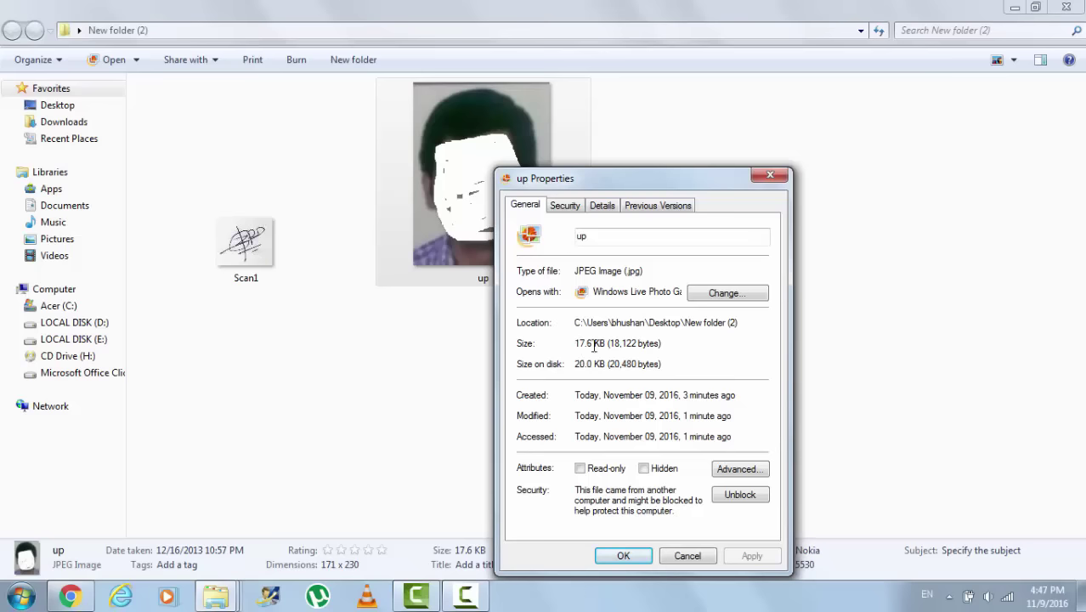
mouse_move(575, 344)
mouse_down()
mouse_move(662, 343)
mouse_move(595, 343)
mouse_up()
click(648, 350)
click(770, 175)
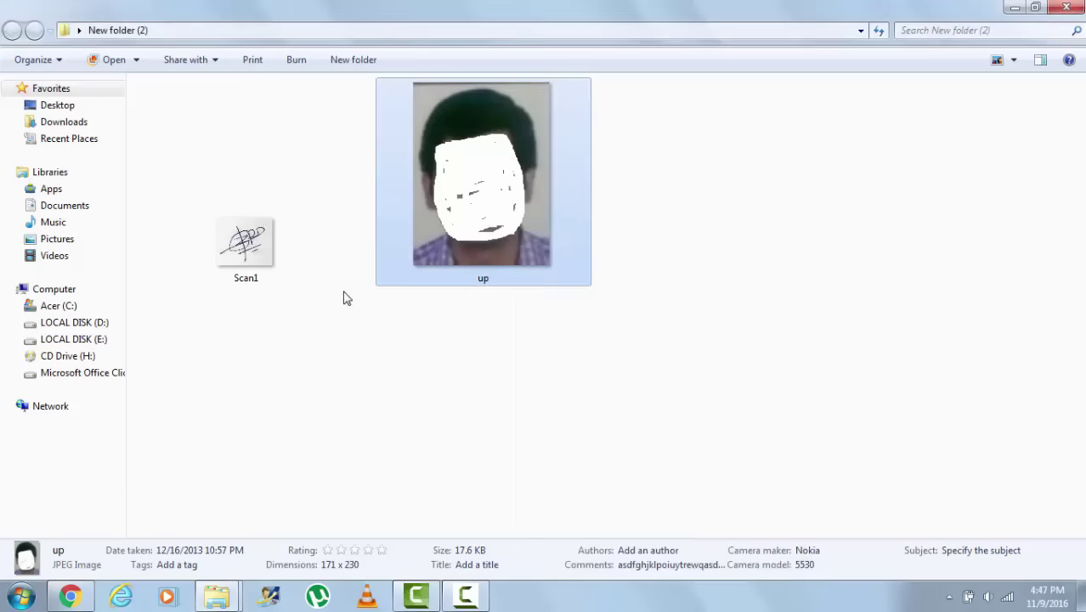
Step: Read the signature size limit on the upload page and check the file size of Scan1 in its properties
key(alt+Tab)
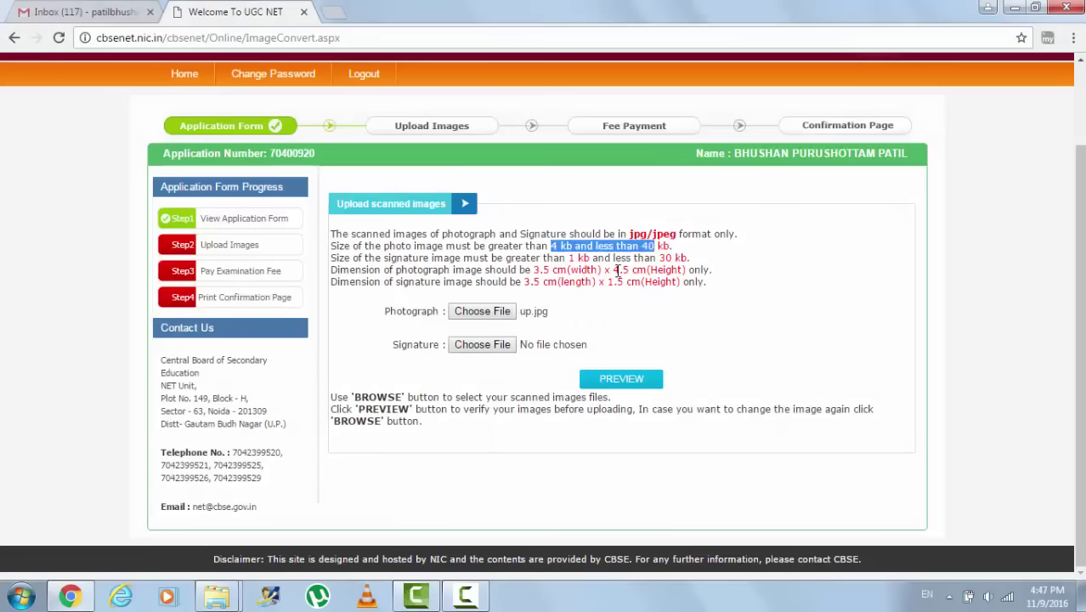
mouse_move(569, 258)
mouse_down()
mouse_move(690, 260)
mouse_move(678, 264)
mouse_up()
key(alt+Tab)
click(261, 228)
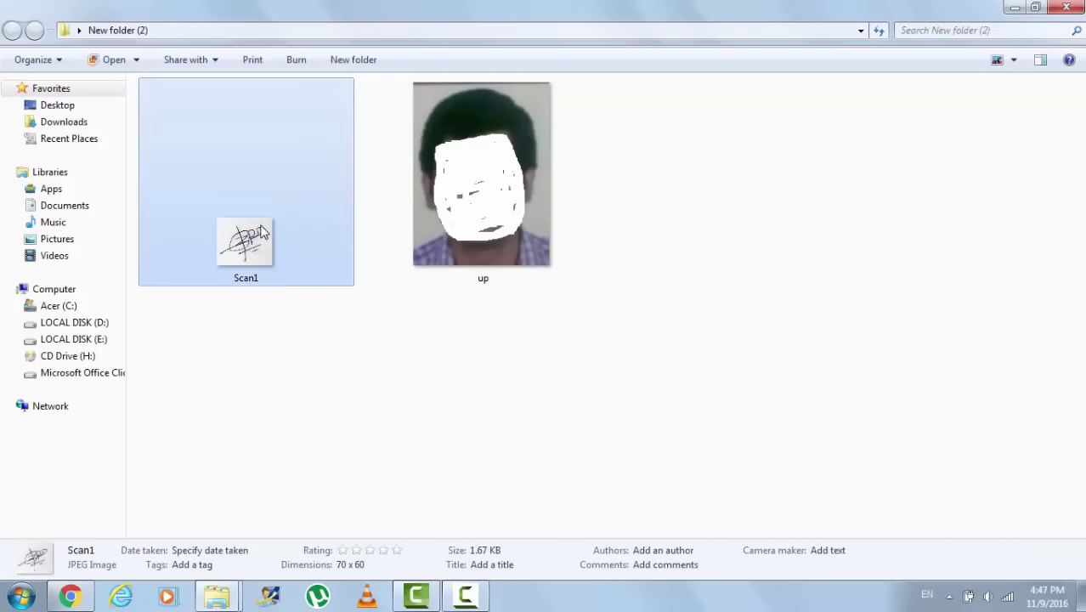
right_click(253, 270)
click(306, 568)
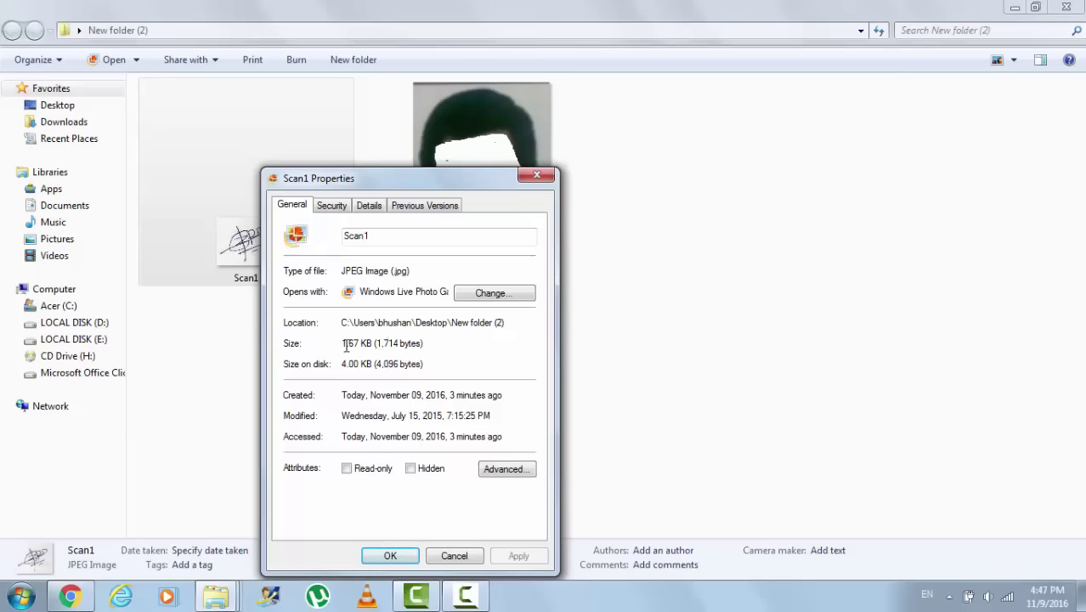
drag(346, 345, 424, 363)
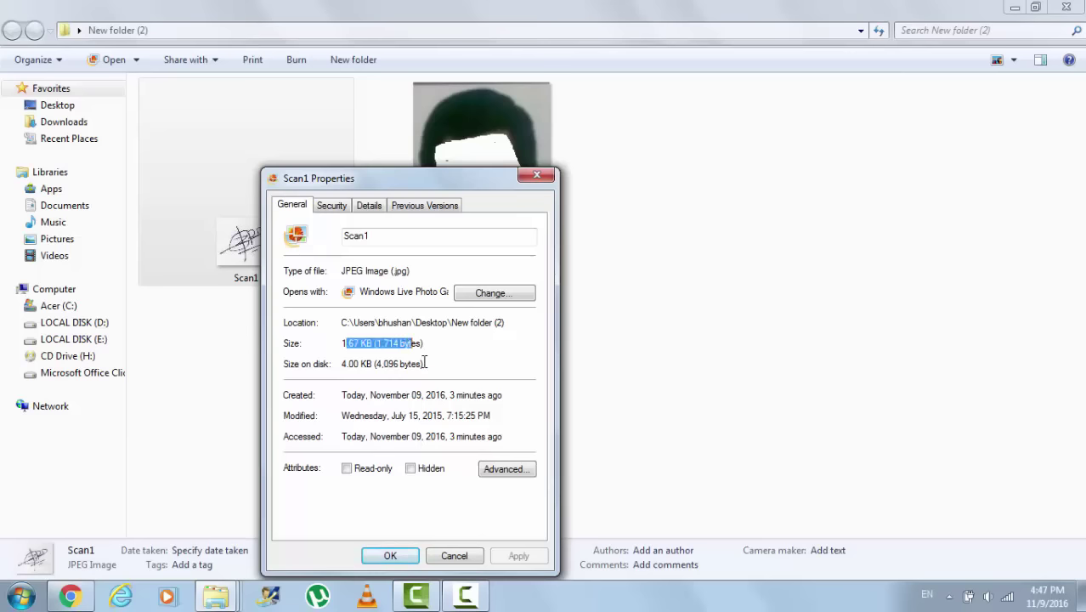
click(535, 173)
click(368, 406)
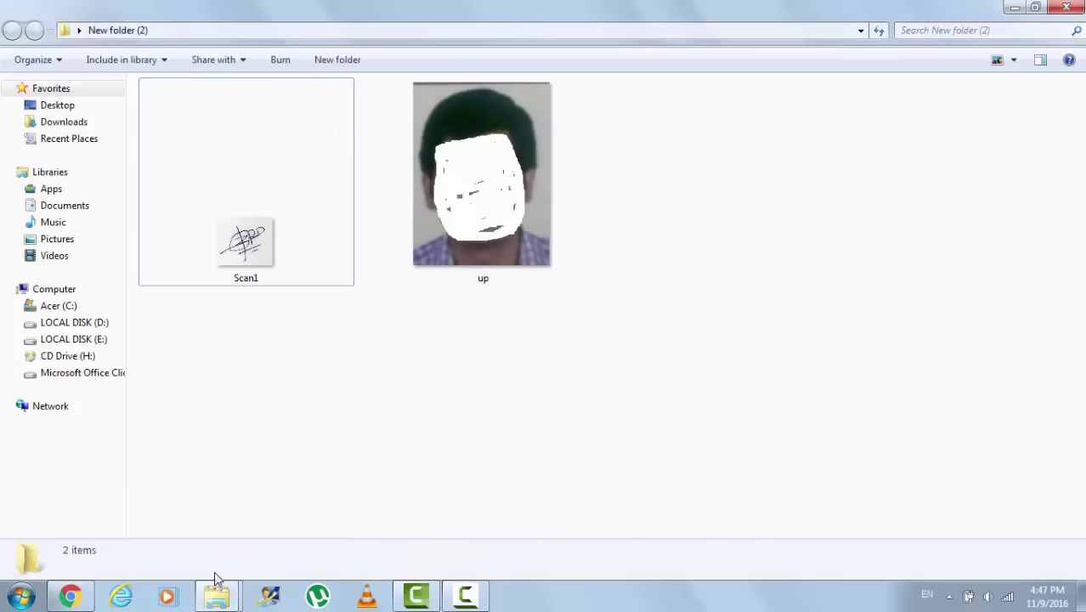
Step: Return to the browser, choose Scan1.jpg as the signature image and preview both images
click(71, 595)
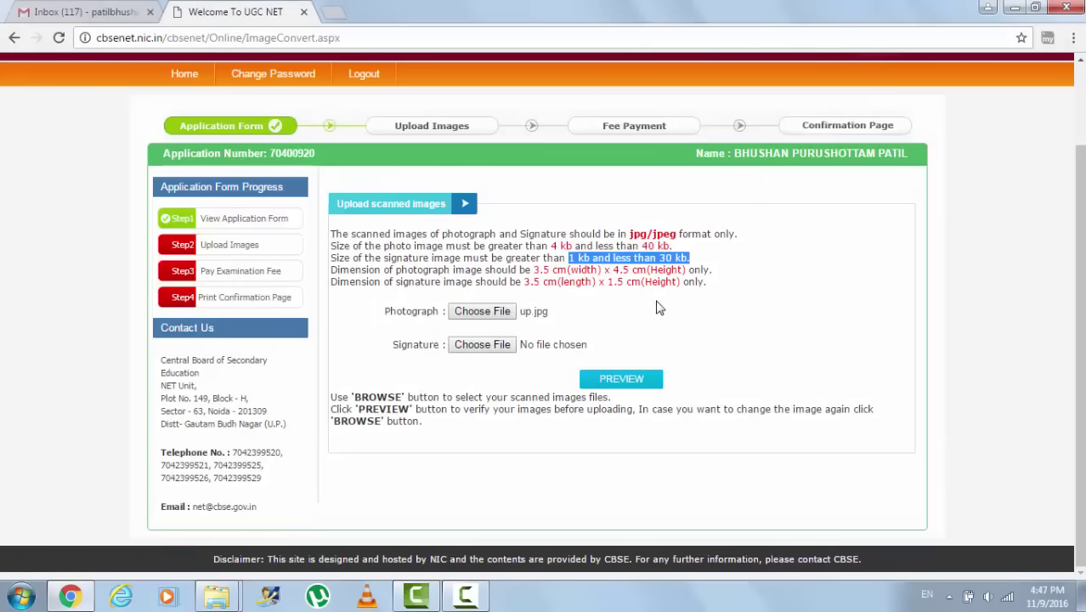
click(504, 346)
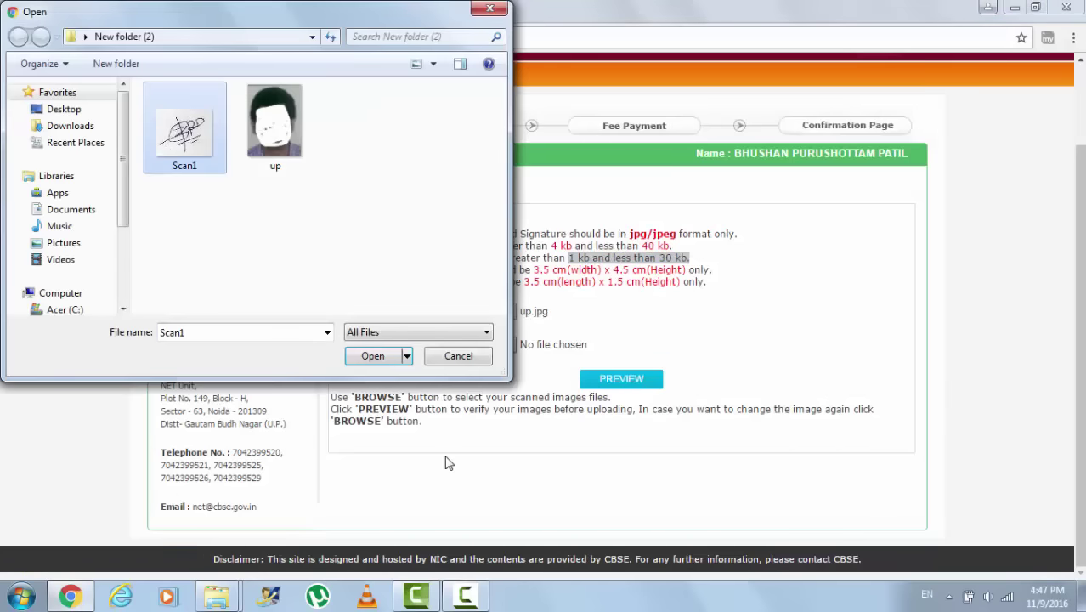
click(382, 359)
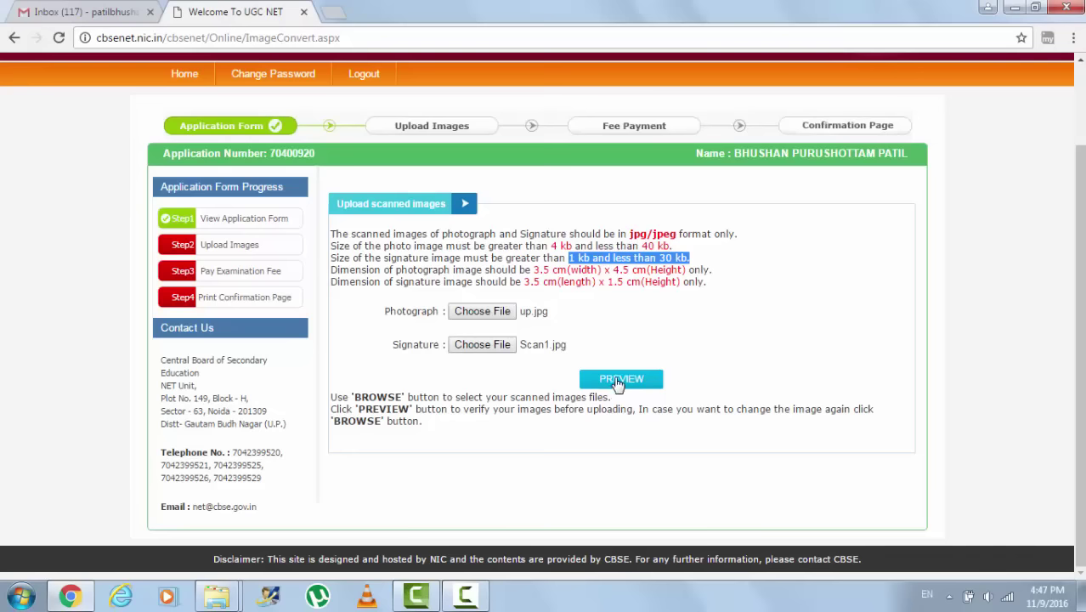
click(613, 384)
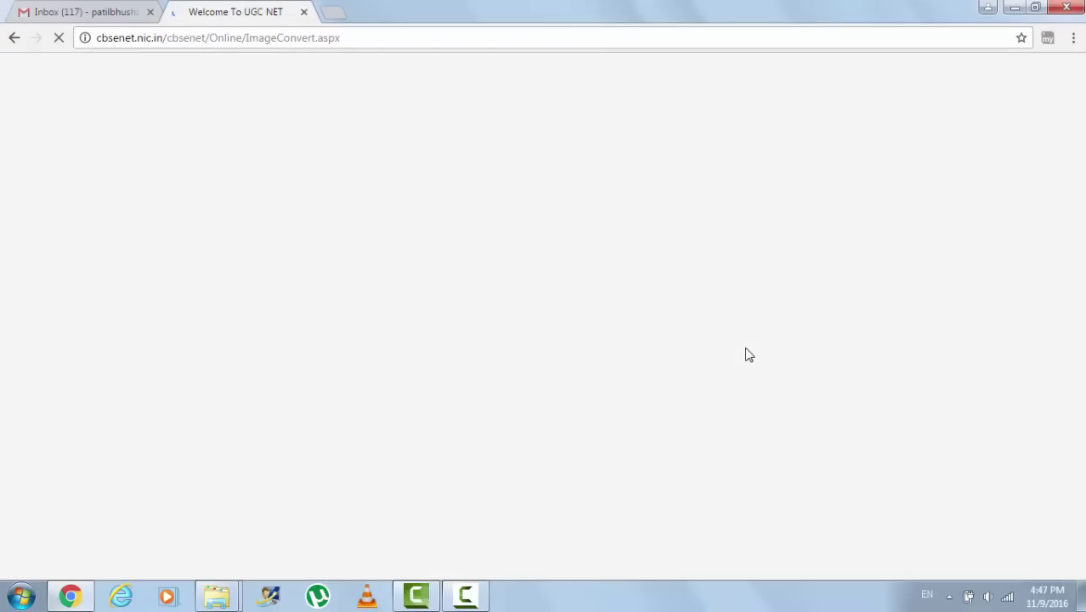
Step: Confirm that the previewed photograph and signature are OK and make the final upload
scroll(697, 379, down, 2)
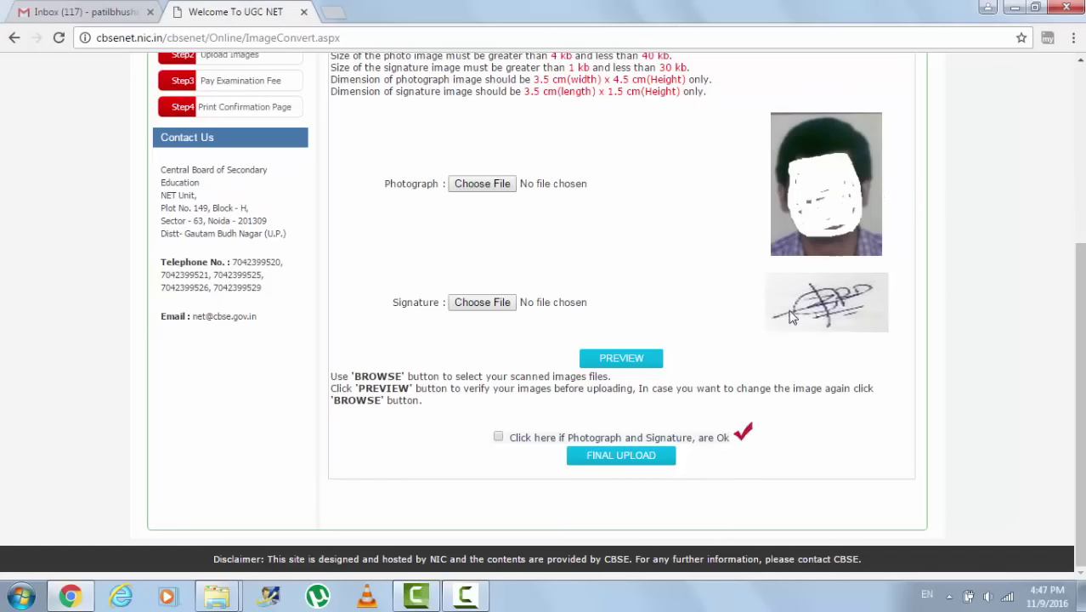
click(499, 438)
click(609, 462)
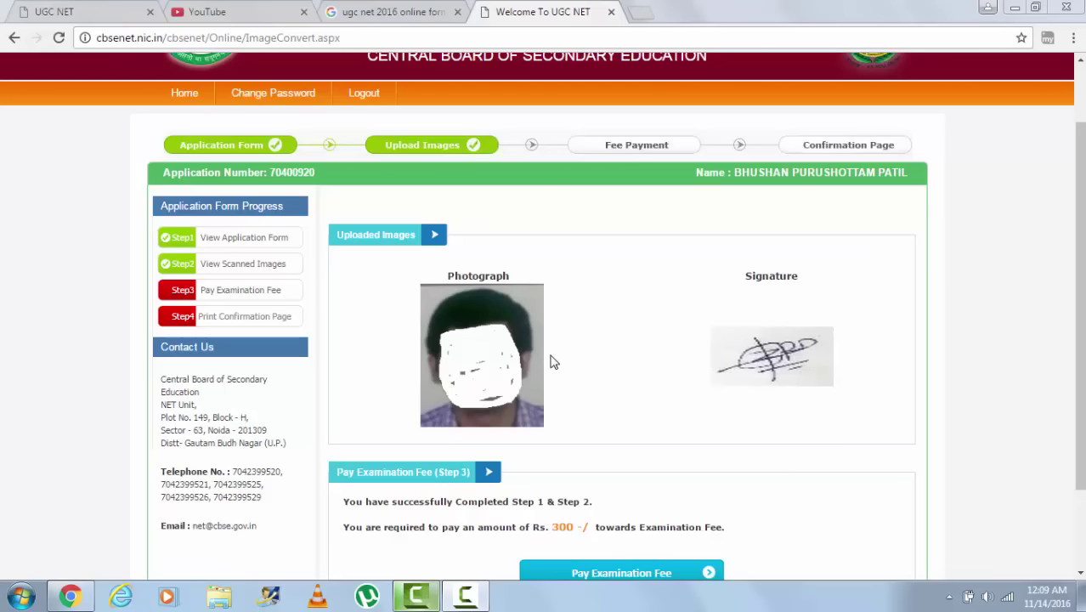
Step: Review the uploaded photograph and signature and the completion message for Step 1 and Step 2
scroll(621, 425, down, 1)
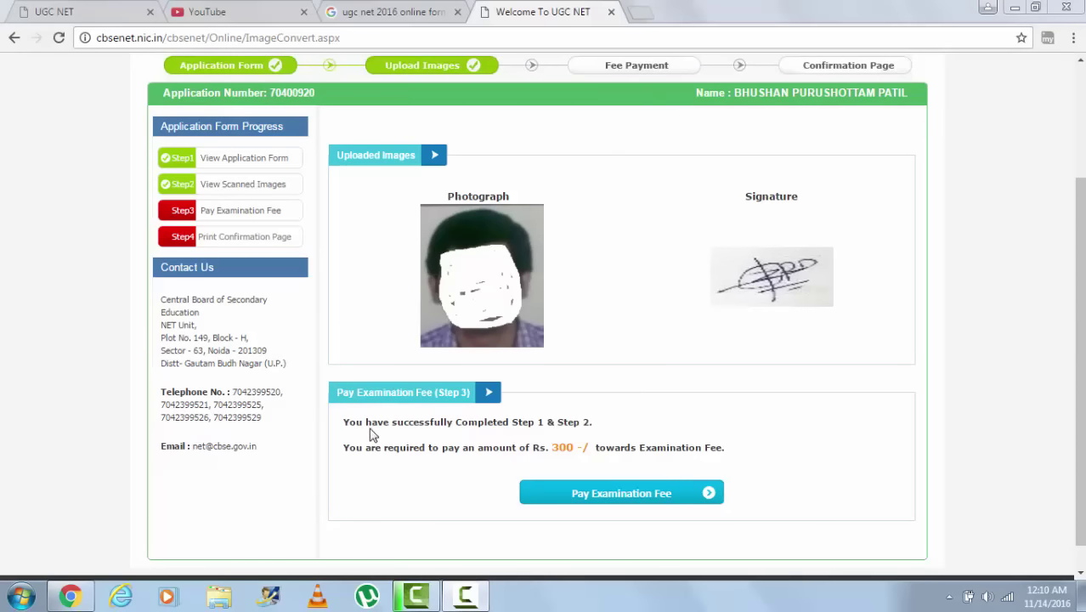
drag(344, 422, 497, 432)
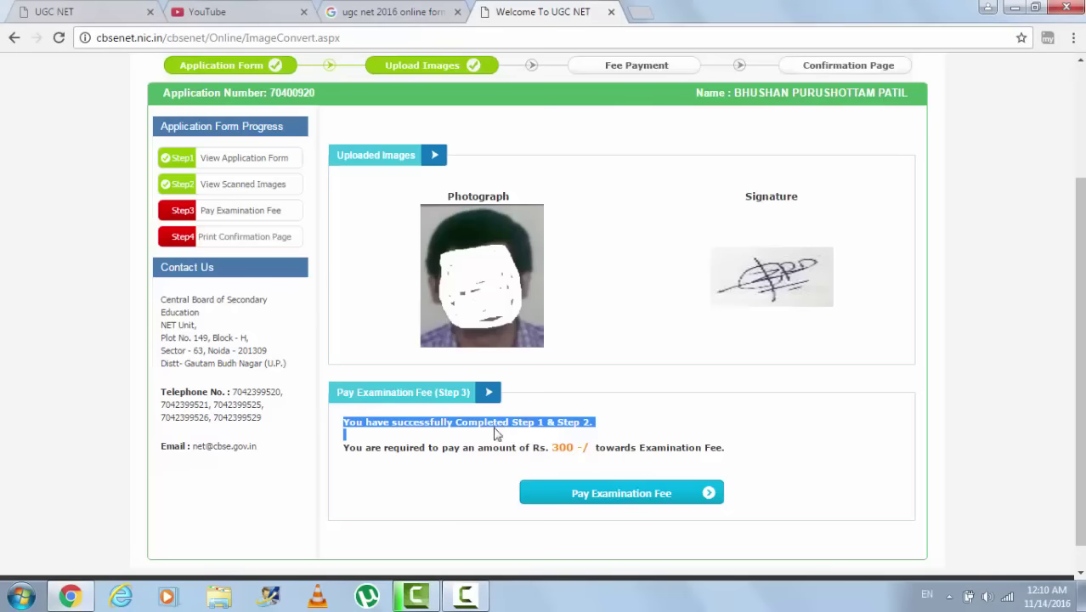
click(422, 427)
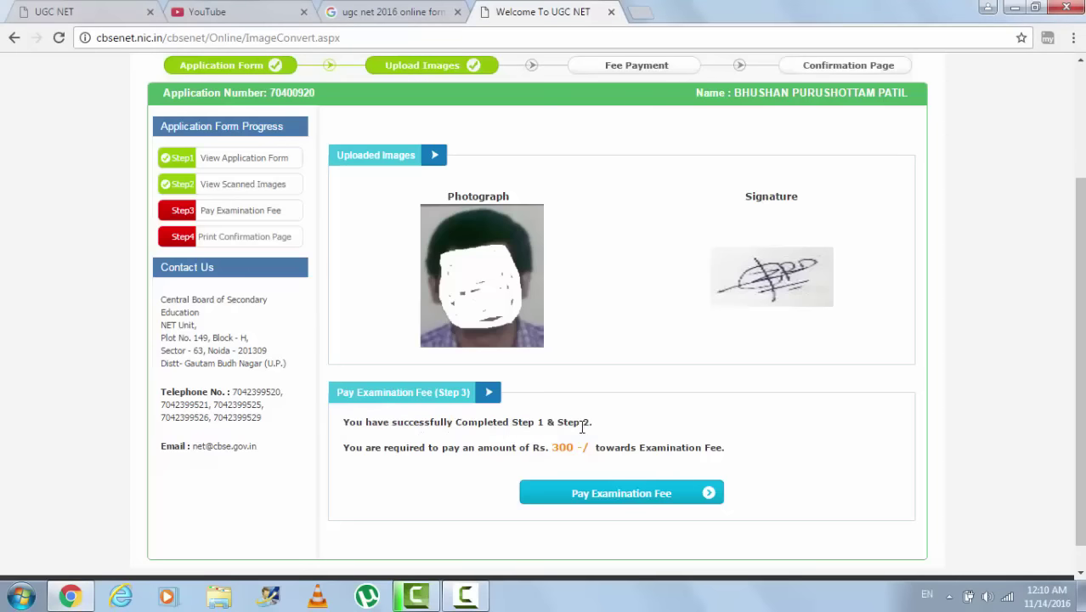
scroll(696, 308, up, 2)
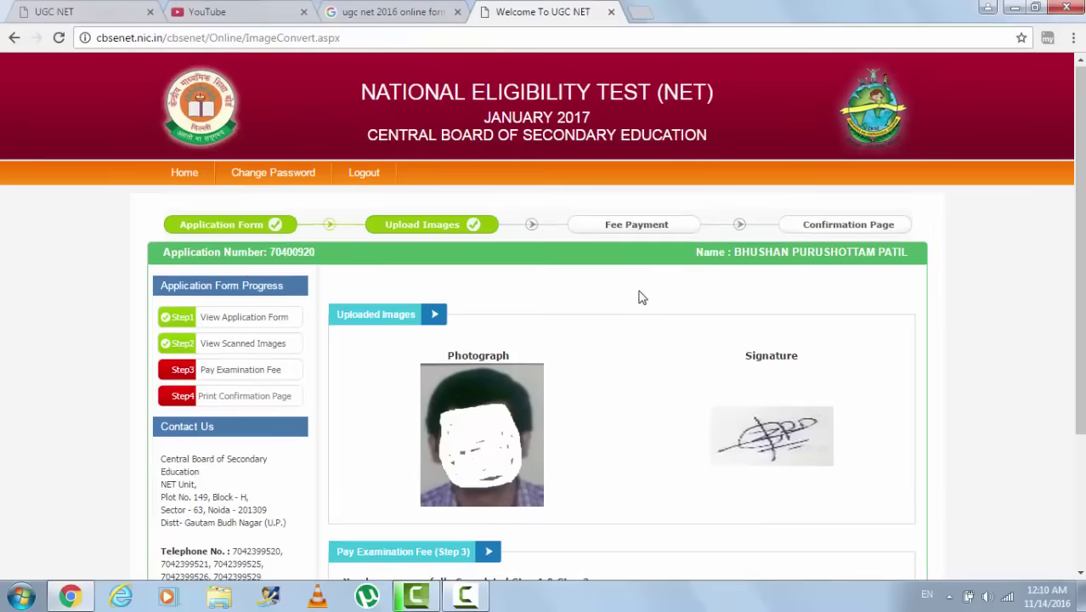
scroll(694, 333, down, 3)
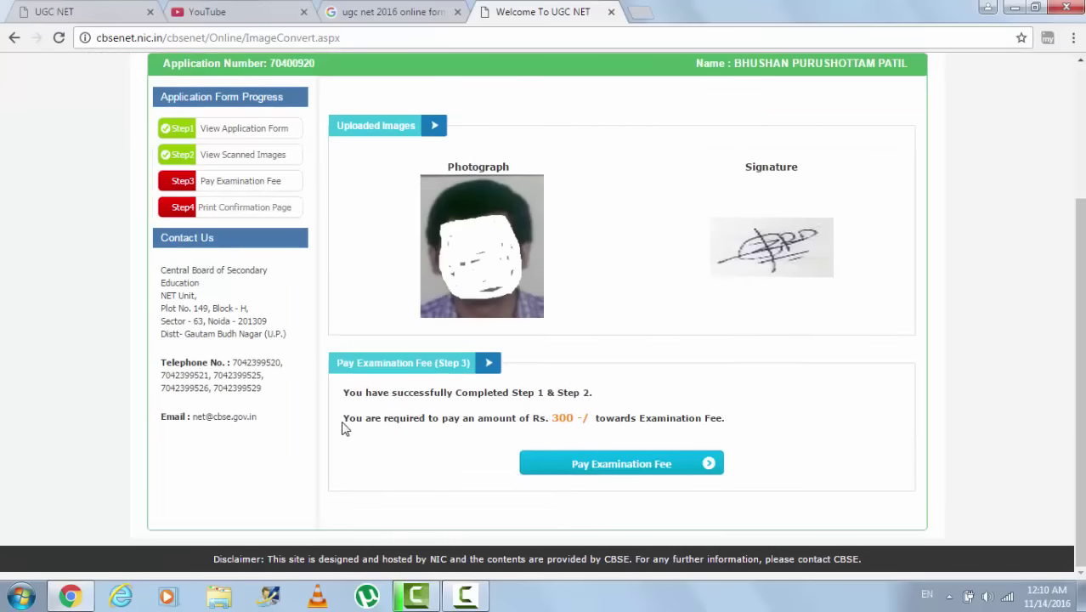
Step: Read the required examination fee amount and proceed to the examination fee payment
drag(345, 425, 691, 418)
click(744, 430)
click(592, 418)
click(744, 446)
click(636, 467)
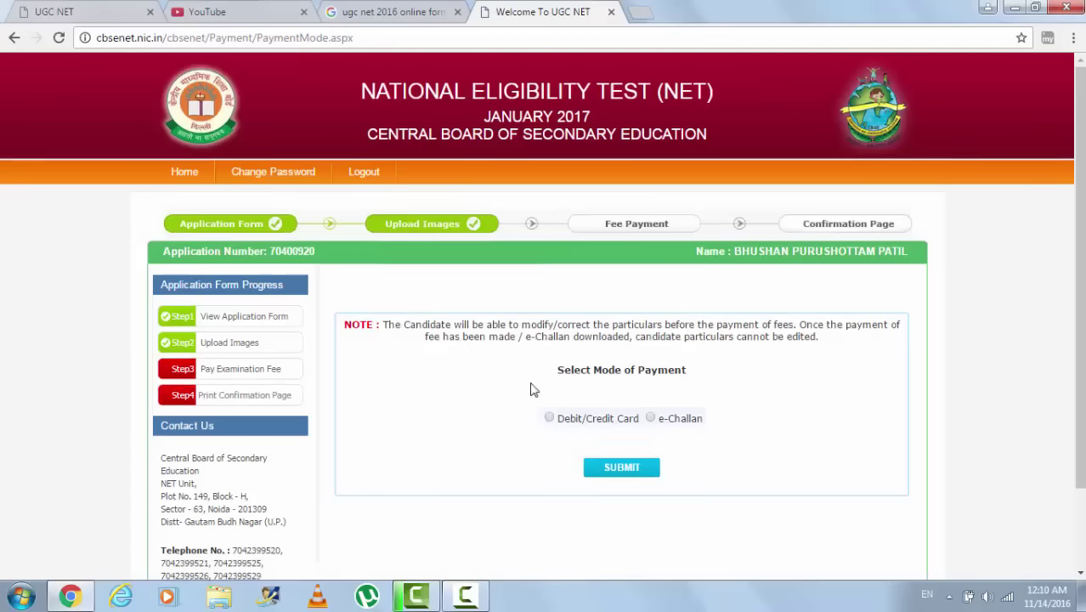
Step: Review the Debit/Credit Card and e-Challan options for the examination fee and select e-Challan as the mode of payment
scroll(371, 307, down, 1)
drag(390, 249, 781, 315)
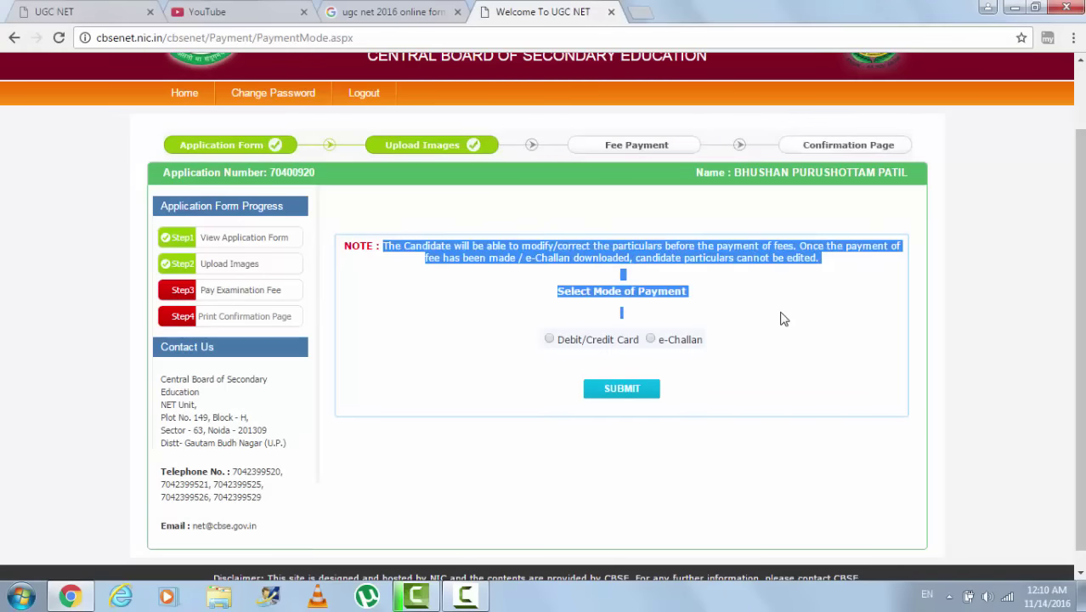
click(781, 315)
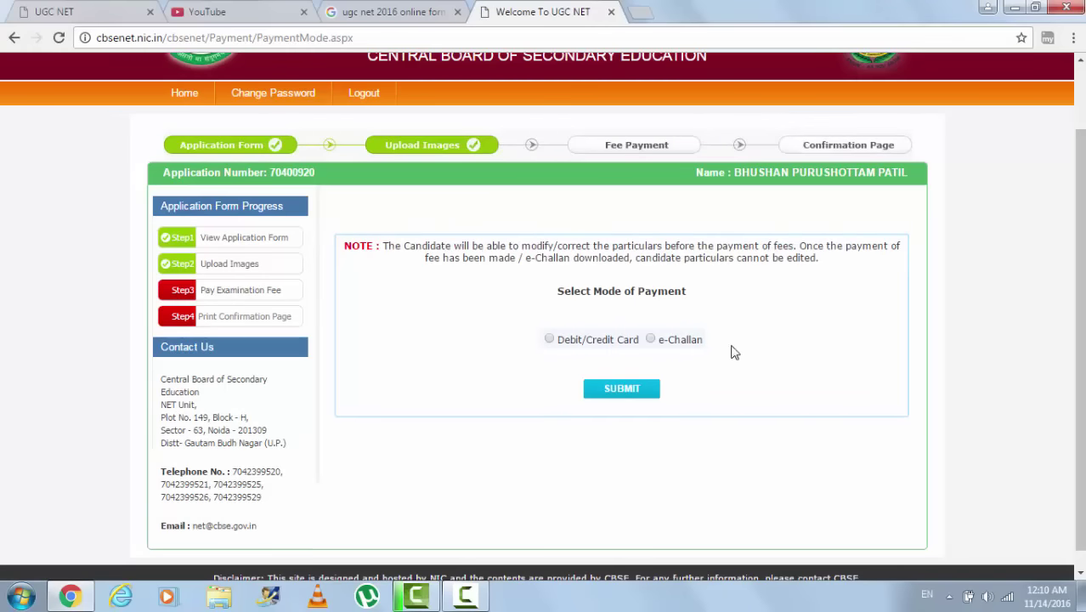
click(550, 339)
click(586, 341)
click(652, 341)
click(552, 340)
click(651, 340)
click(550, 340)
click(651, 340)
click(551, 340)
click(651, 340)
click(550, 341)
click(652, 341)
scroll(653, 345, up, 1)
scroll(680, 340, down, 1)
scroll(824, 204, up, 1)
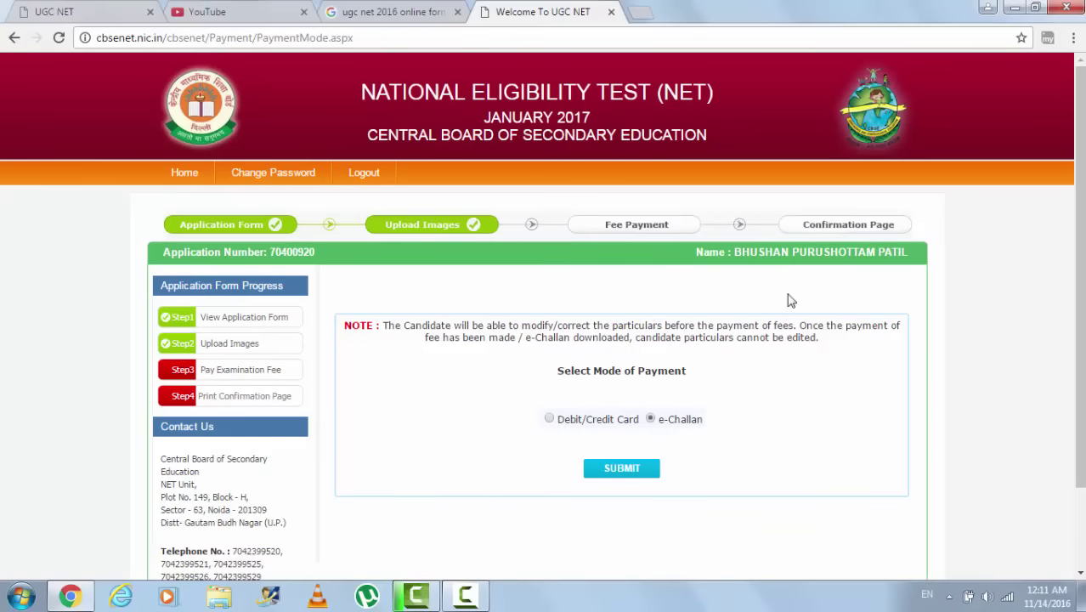
scroll(765, 302, down, 1)
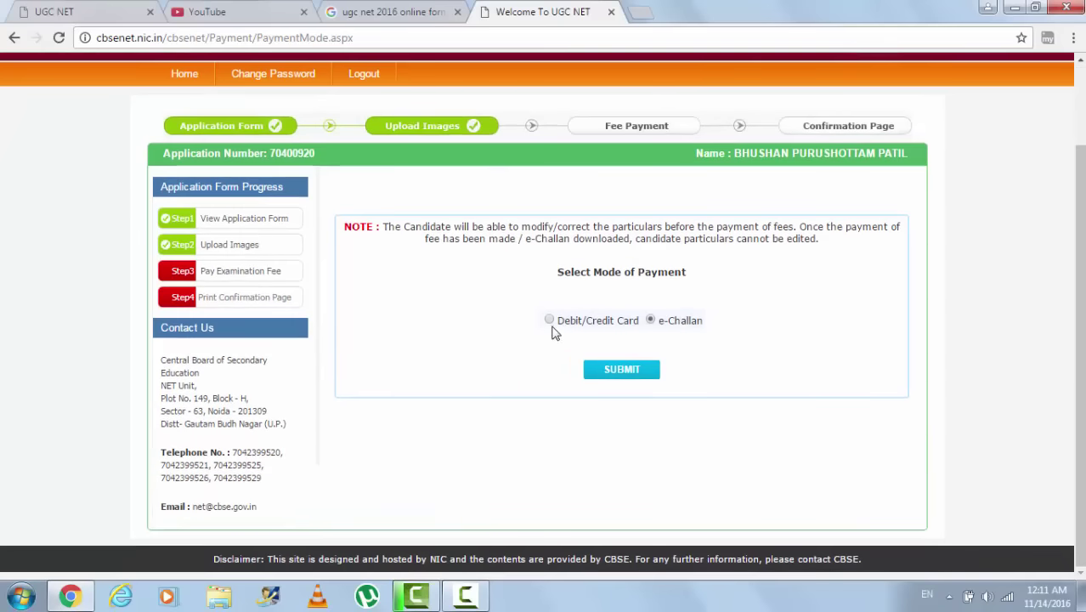
click(550, 320)
Step: Examine the note above the payment modes on modifying candidate particulars before and after fee payment or e-Challan download
scroll(774, 314, up, 1)
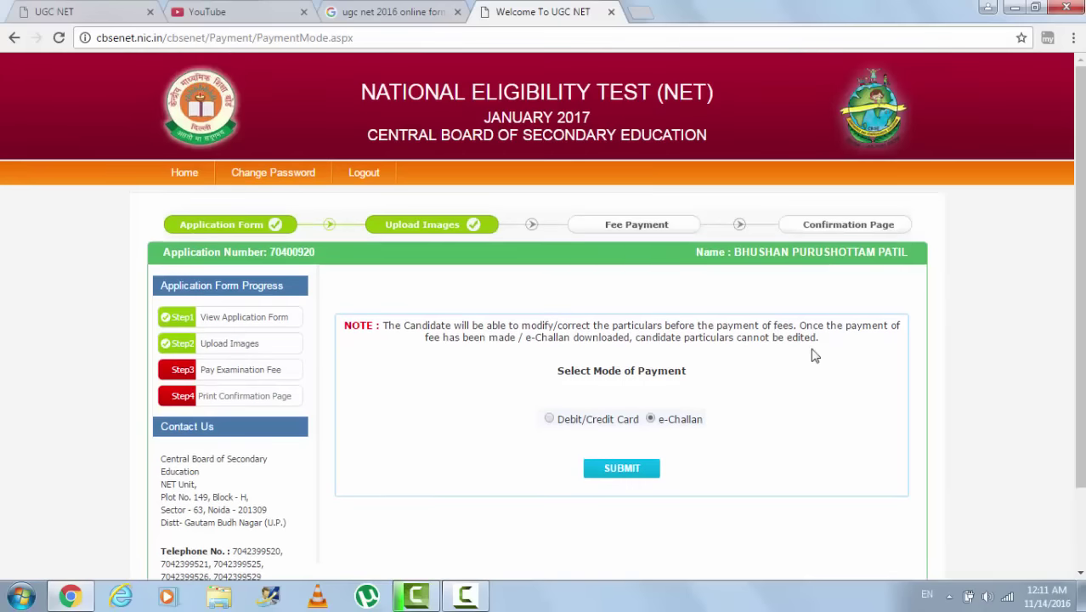
drag(426, 338, 395, 323)
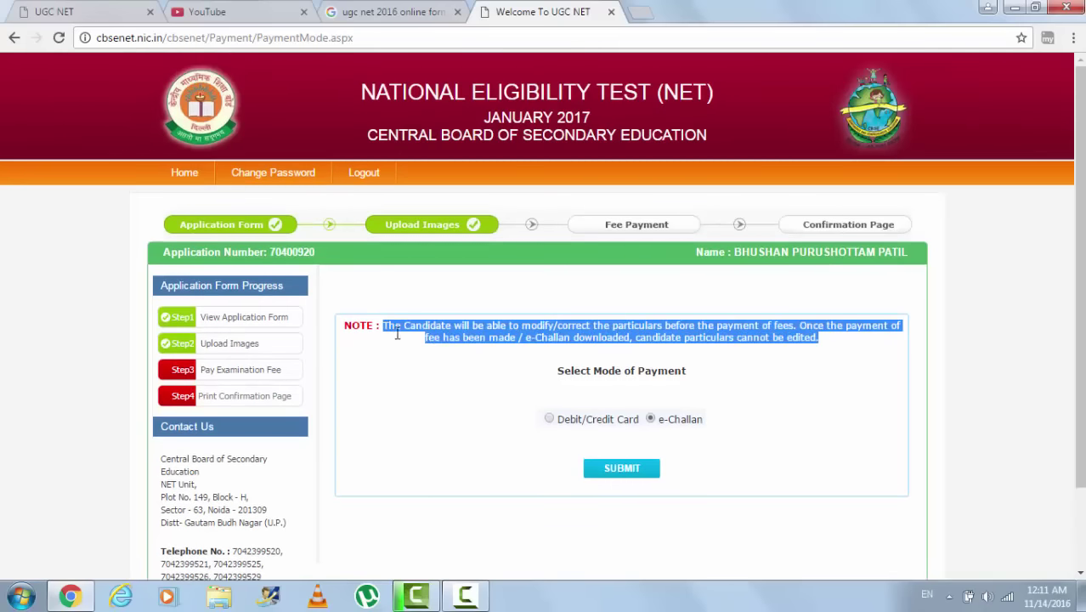
click(435, 343)
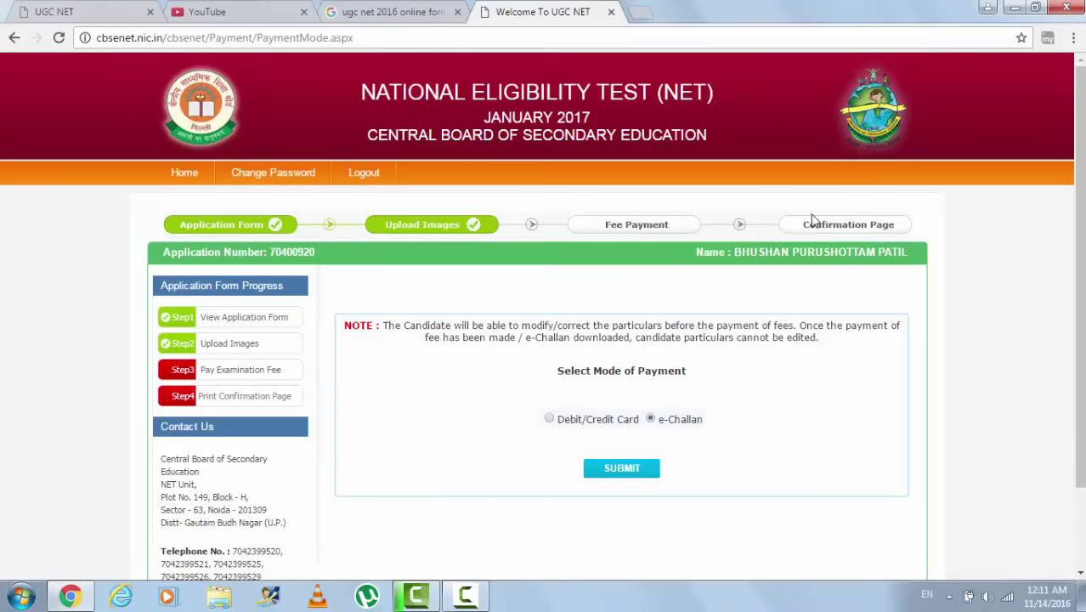
drag(819, 340, 390, 329)
click(442, 360)
drag(818, 340, 383, 327)
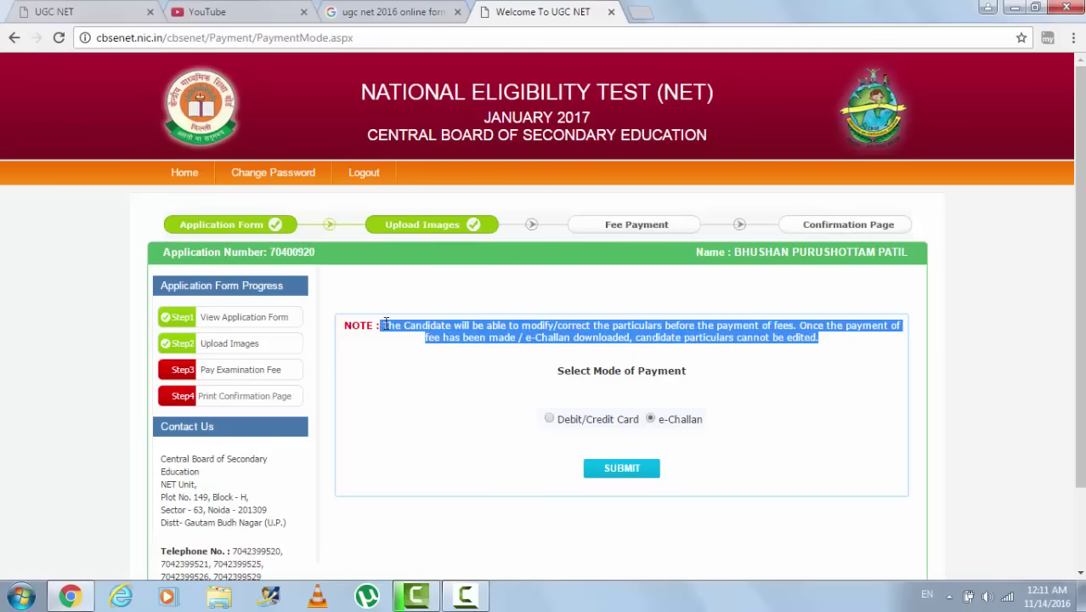
click(597, 355)
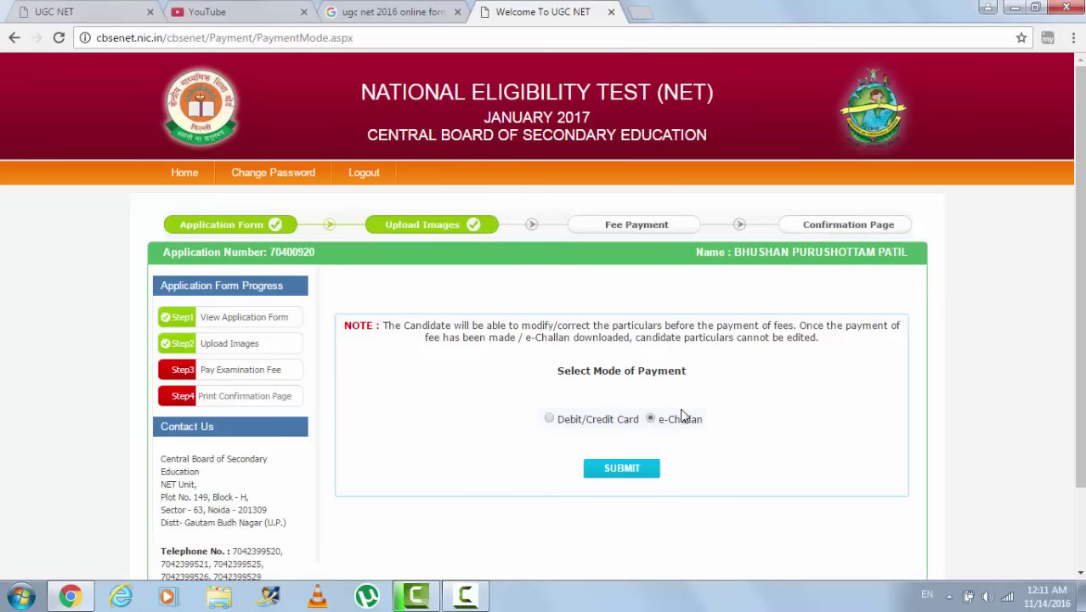
drag(789, 339, 380, 322)
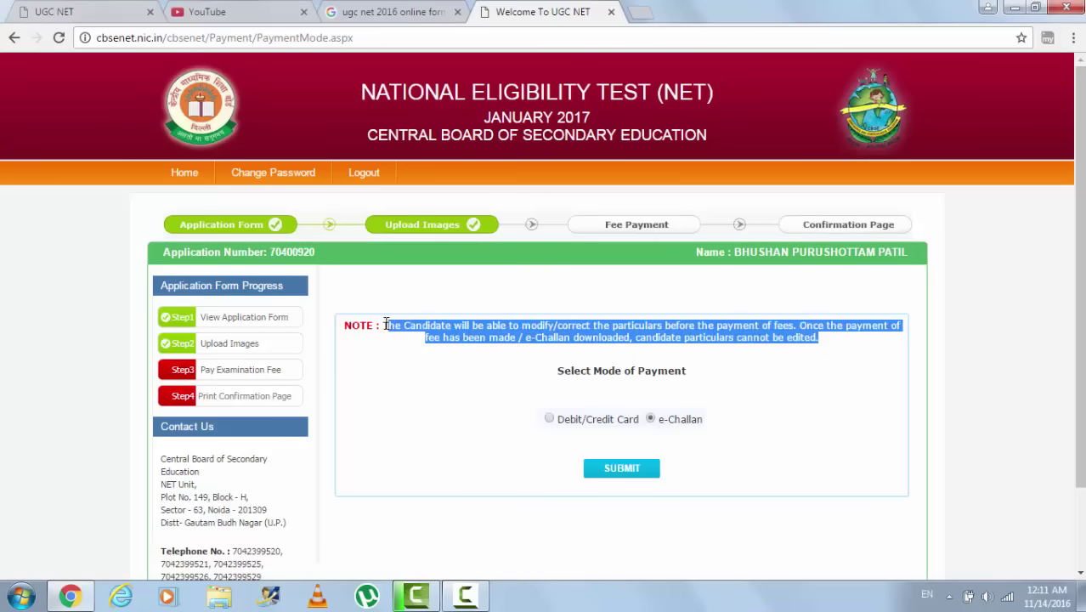
click(421, 330)
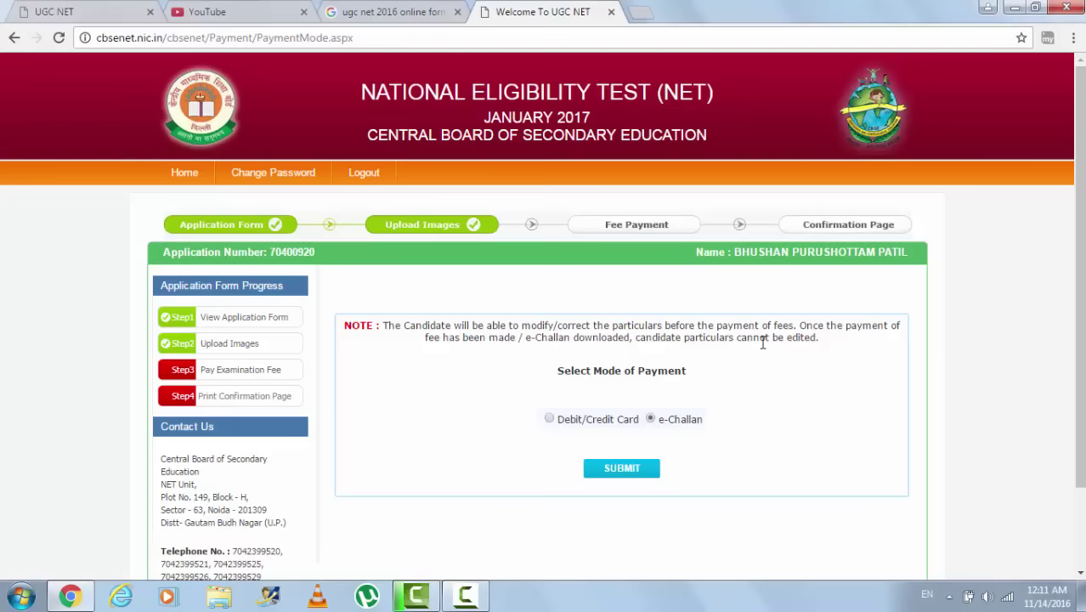
drag(825, 344, 381, 326)
click(410, 338)
drag(823, 342, 386, 329)
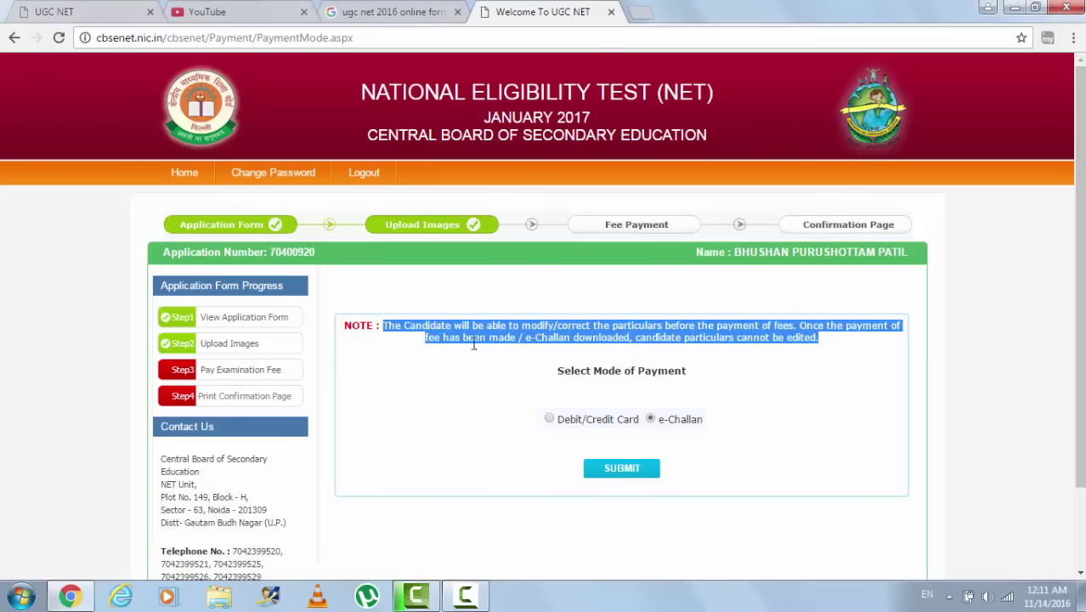
drag(828, 349, 387, 330)
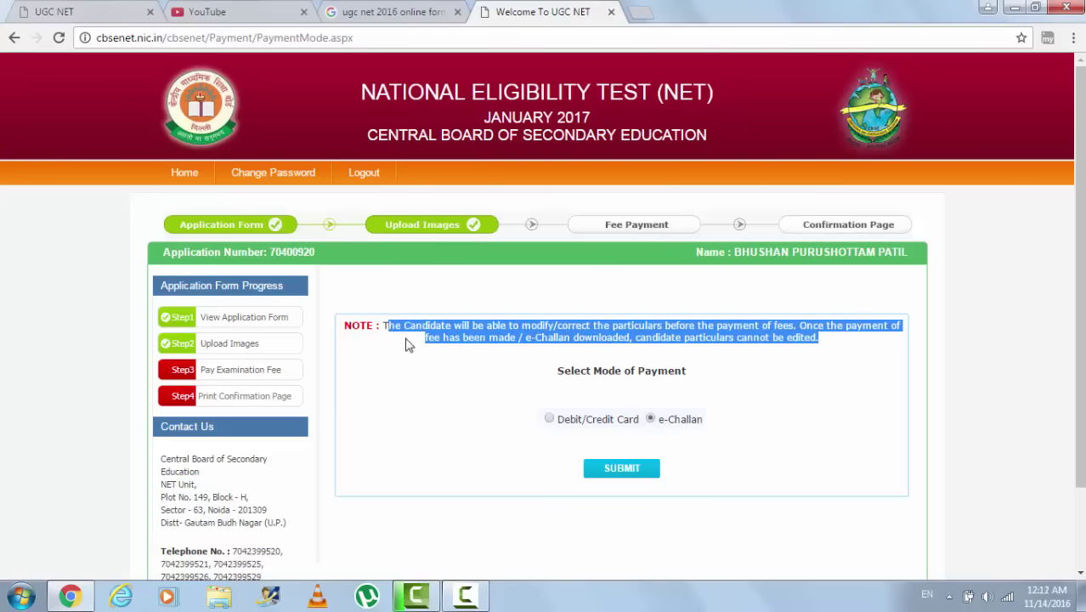